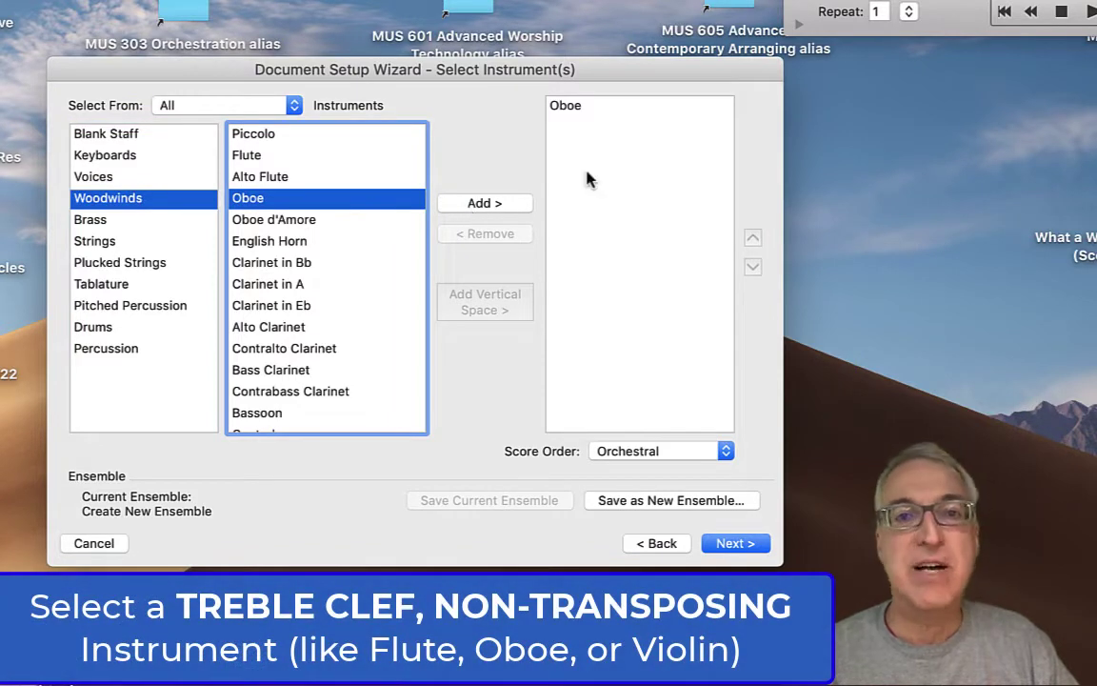
Step: Accept the Oboe, title the score WHAT A WONDERFUL WORLD and enter the composer credit "Words & Music by" with both songwriters' names on a second line
{"action": "left_click", "coordinate": [733, 543]}
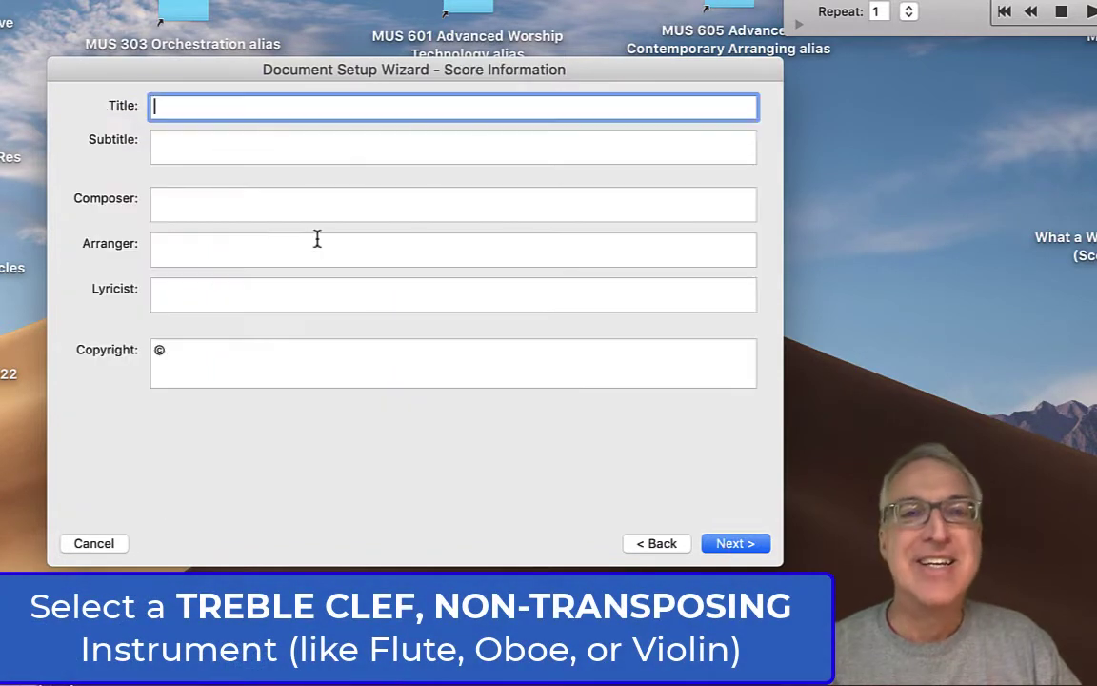
{"action": "type", "text": "WHAT A WONDERFUL WORLD"}
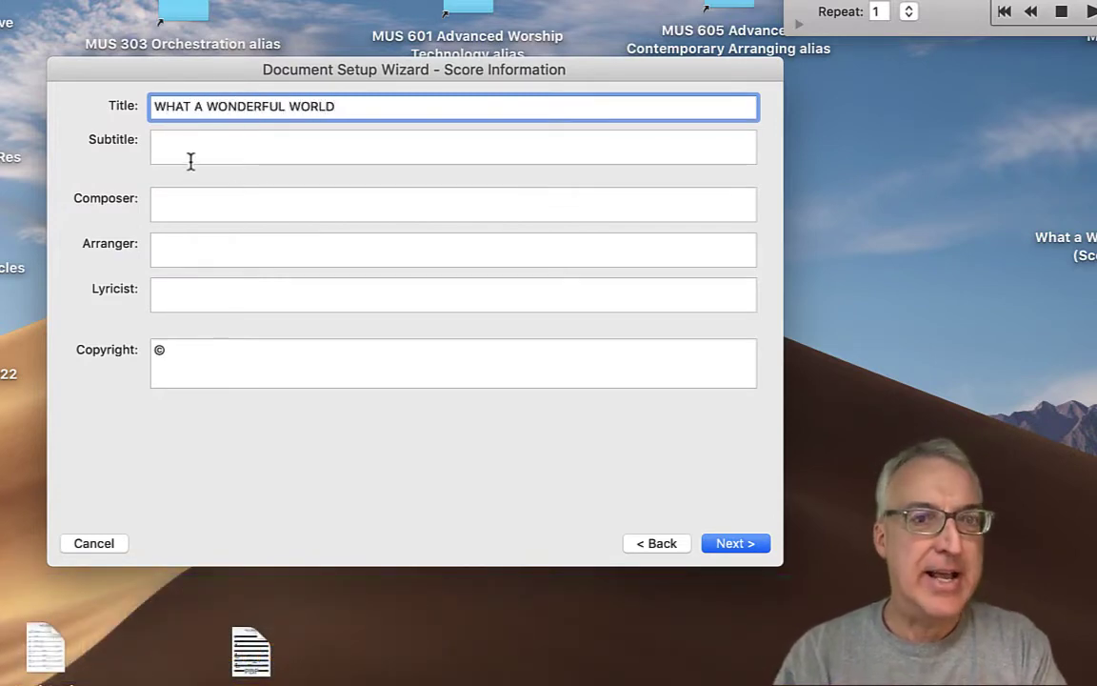
{"action": "left_click", "coordinate": [179, 204]}
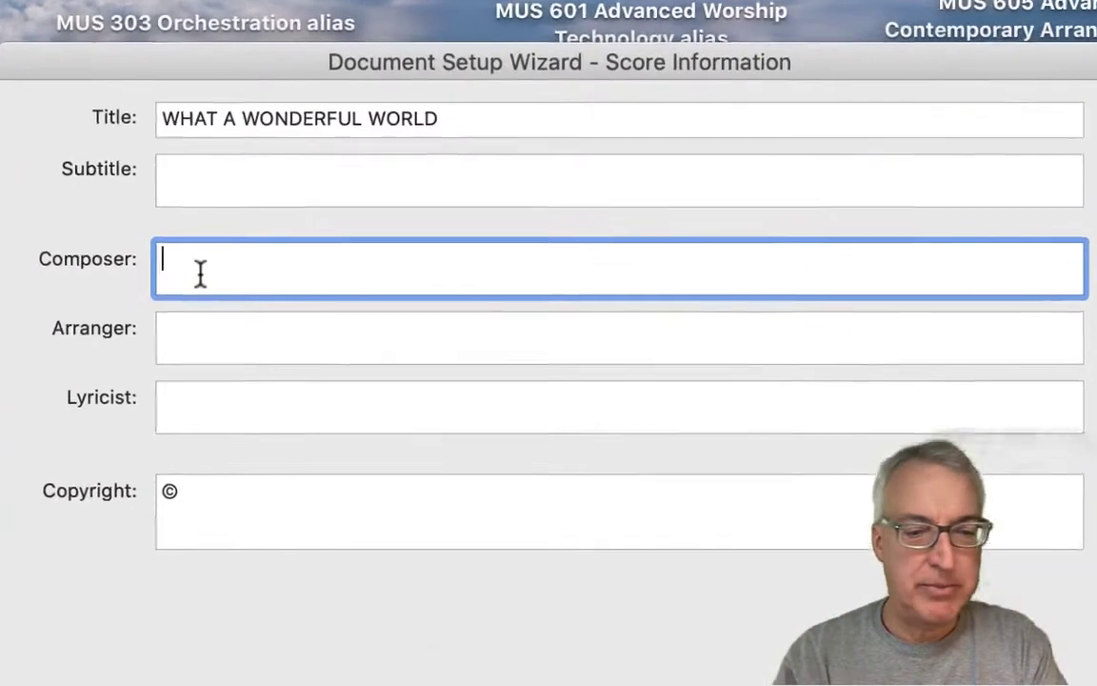
{"action": "type", "text": "Words & Music b"}
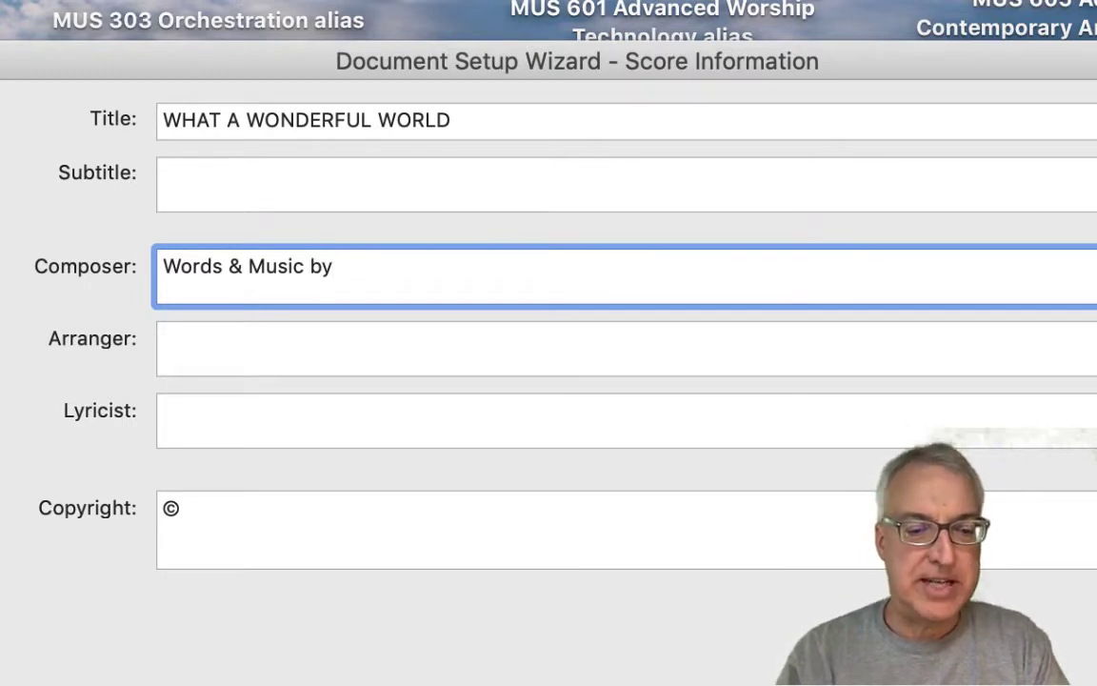
{"action": "type", "text": "y"}
{"action": "key", "text": "shift+Return"}
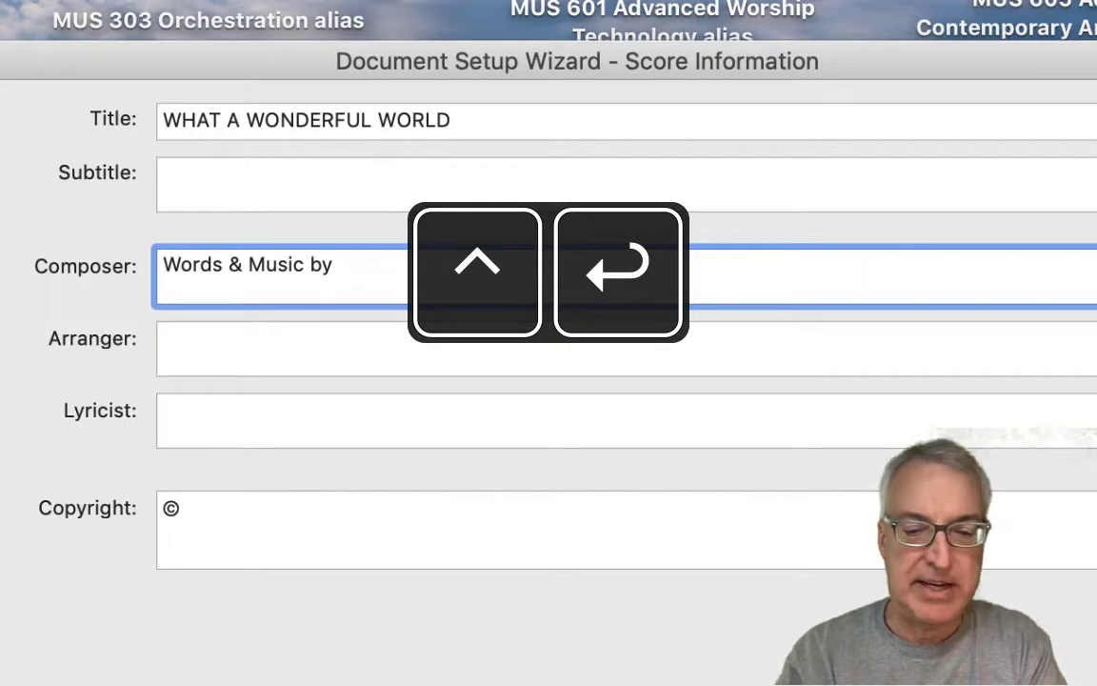
{"action": "type", "text": "Bob T"}
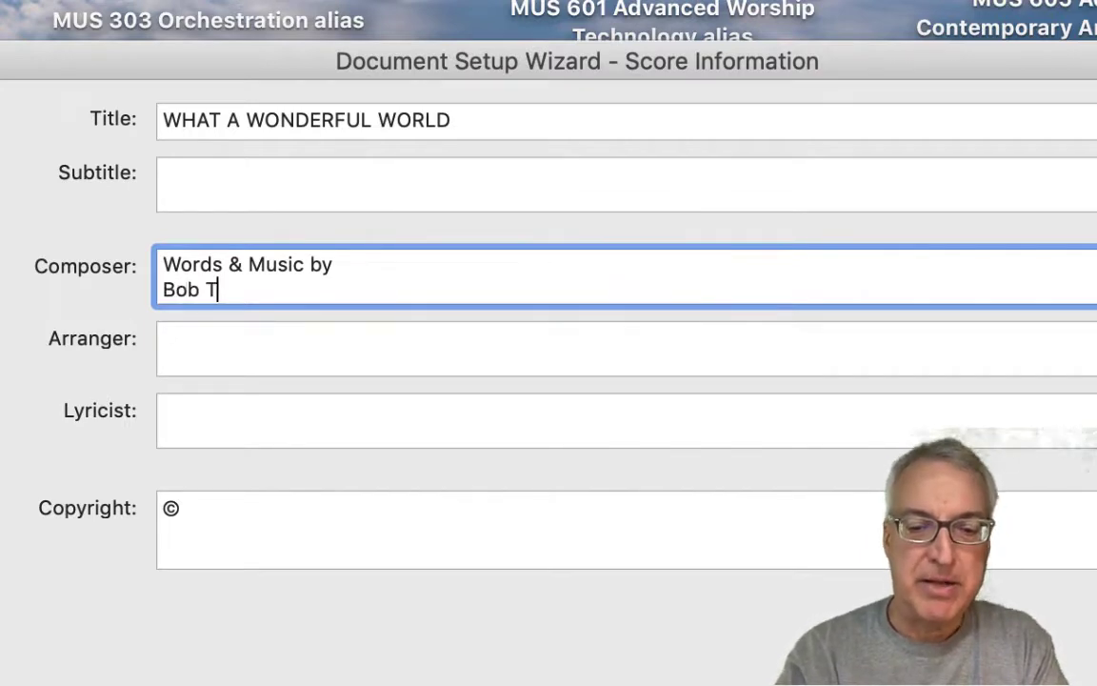
{"action": "type", "text": "hiele"}
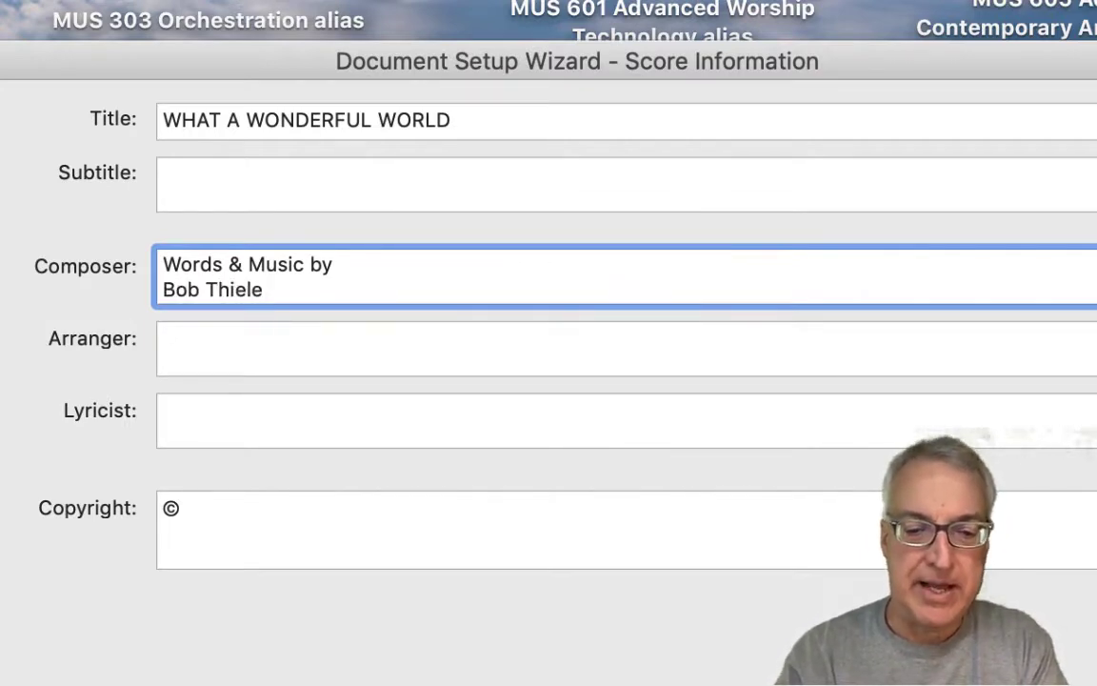
{"action": "type", "text": " and George Weis"}
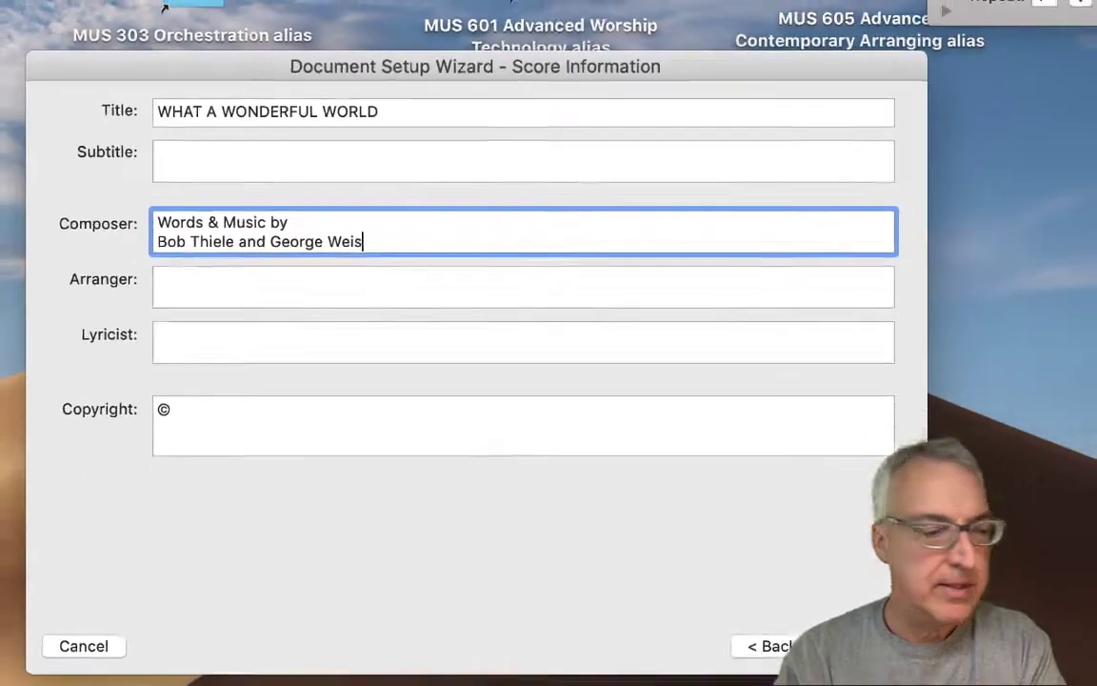
{"action": "type", "text": "s"}
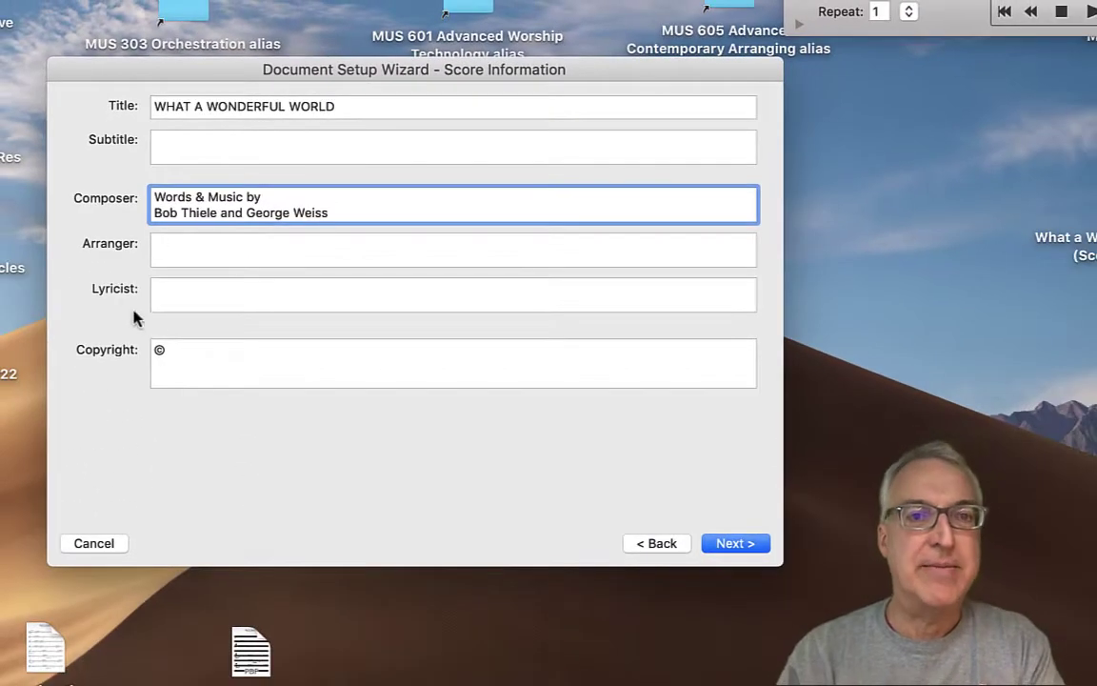
Step: Clear the copyright symbol from the score information and add the initial tempo text Relaxed Triplet Feel in the score settings
{"action": "left_click", "coordinate": [167, 414]}
{"action": "key", "text": "BackSpace"}
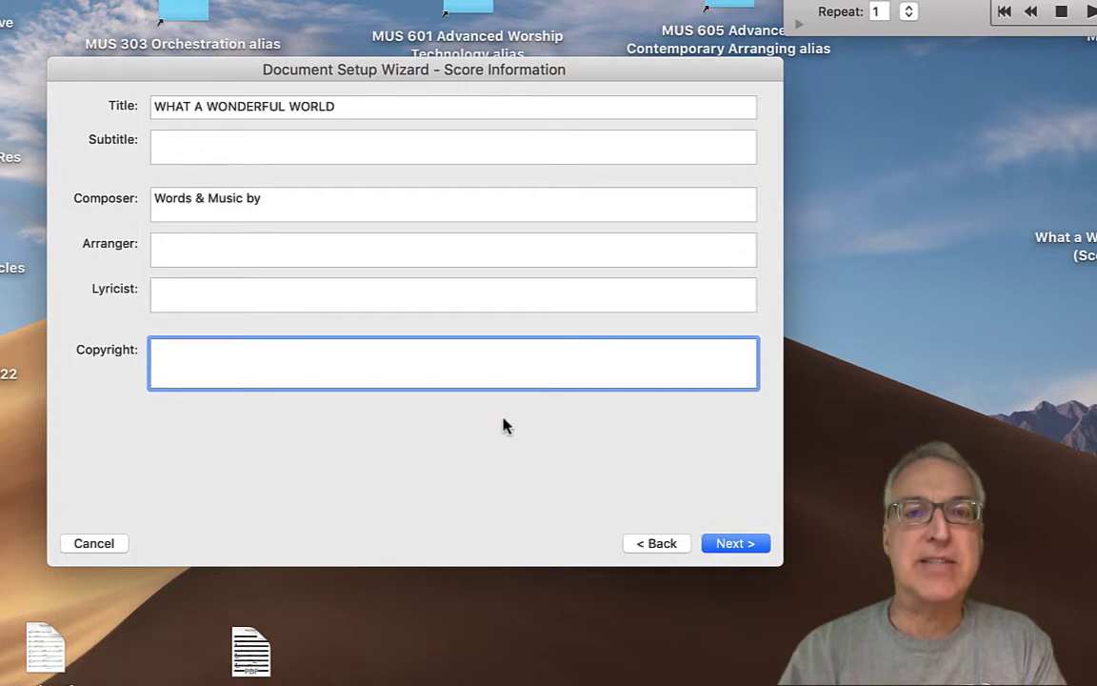
{"action": "left_click", "coordinate": [722, 548]}
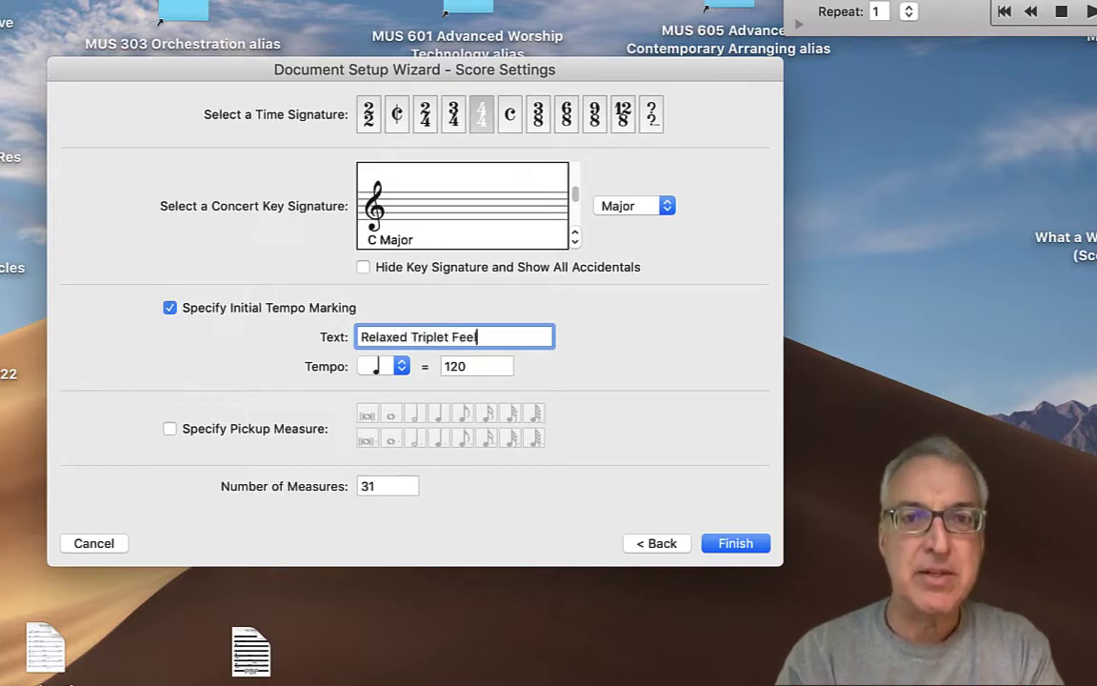
Step: Set the concert key signature to F Major and the number of measures to 26, and create the score
{"action": "left_click", "coordinate": [574, 243]}
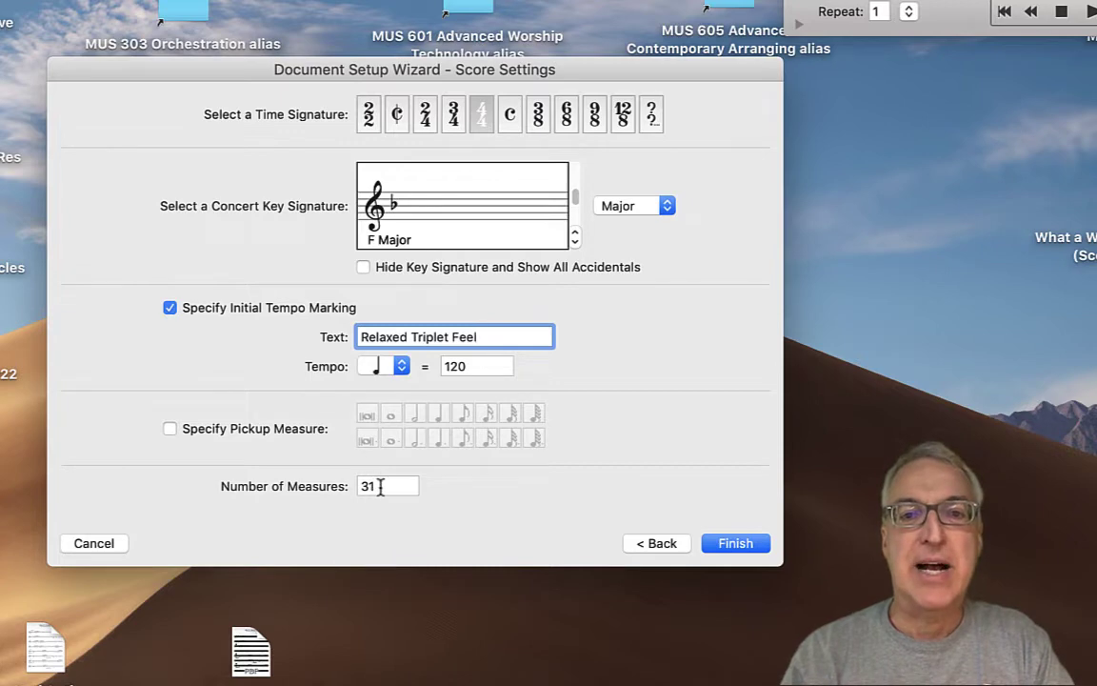
{"action": "left_click_drag", "start_coordinate": [383, 487], "coordinate": [346, 487]}
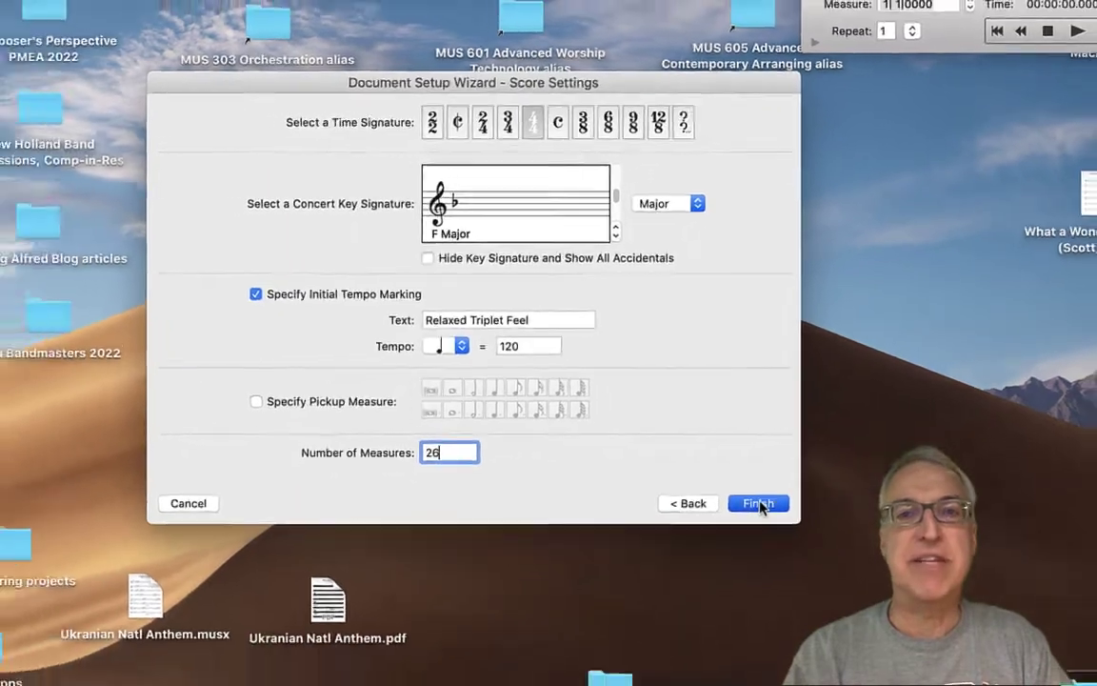
{"action": "left_click", "coordinate": [736, 544]}
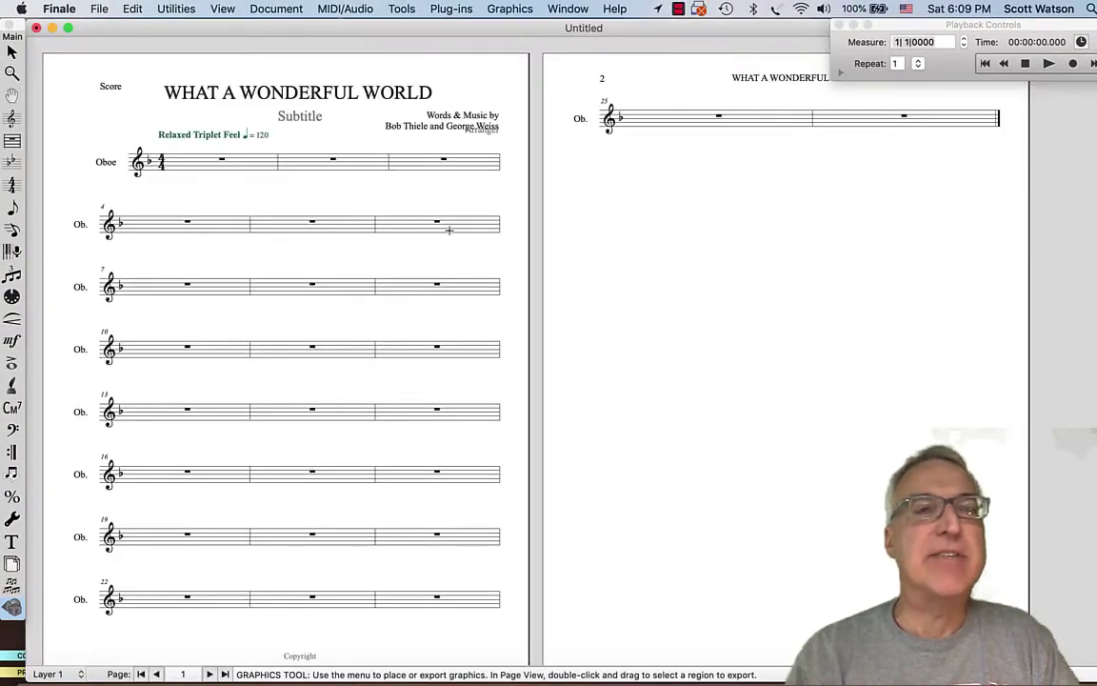
Step: Delete the "Score" label and the "Subtitle" placeholder from the heading of the first page
{"action": "left_click", "coordinate": [11, 50]}
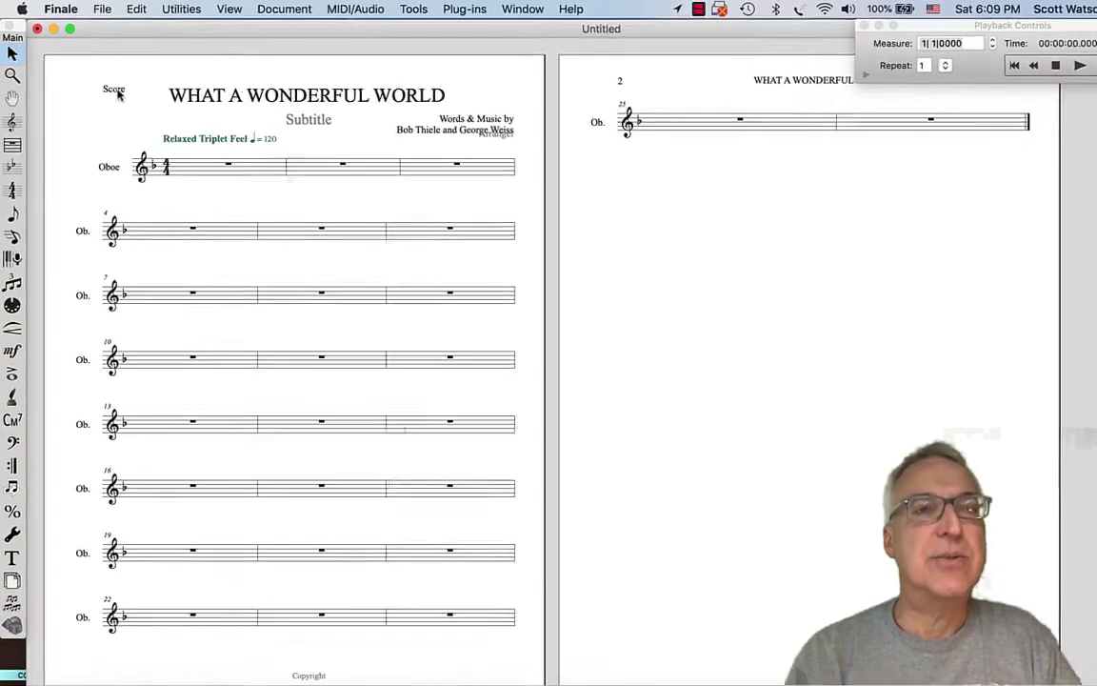
{"action": "left_click", "coordinate": [118, 91]}
{"action": "key", "text": "Delete"}
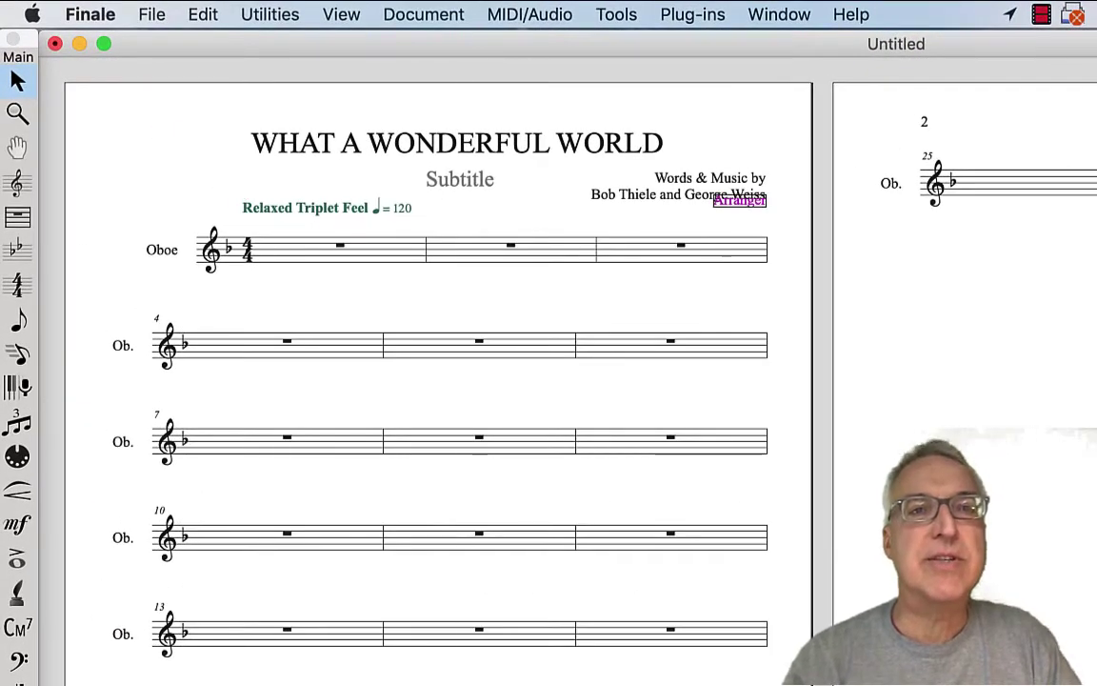
{"action": "left_click", "coordinate": [435, 185]}
{"action": "key", "text": "Delete"}
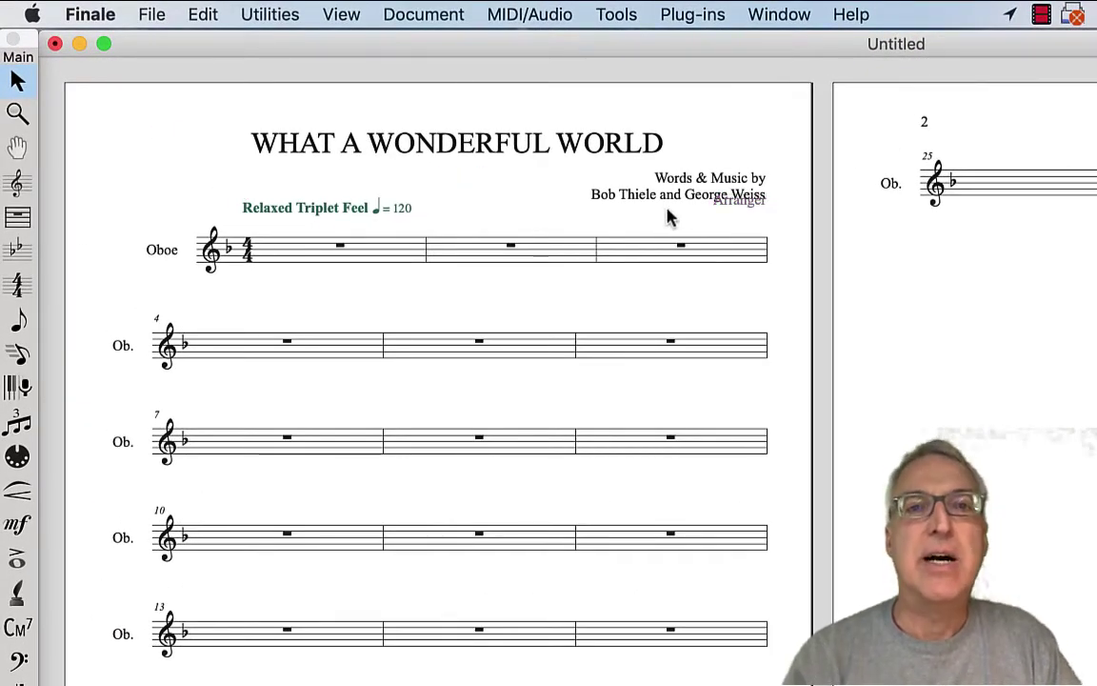
Step: Delete the "Arranger" placeholder overlapping the composer credit and place the credit just above the end of the first staff
{"action": "left_click_drag", "start_coordinate": [767, 169], "coordinate": [737, 213]}
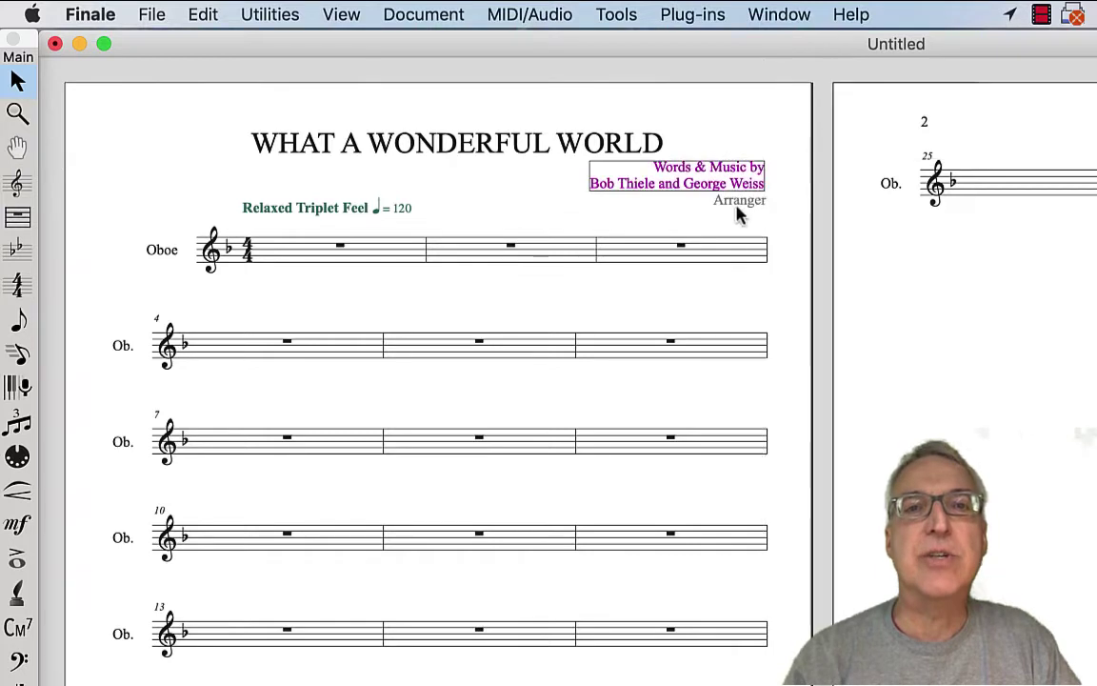
{"action": "left_click", "coordinate": [740, 201]}
{"action": "key", "text": "Delete"}
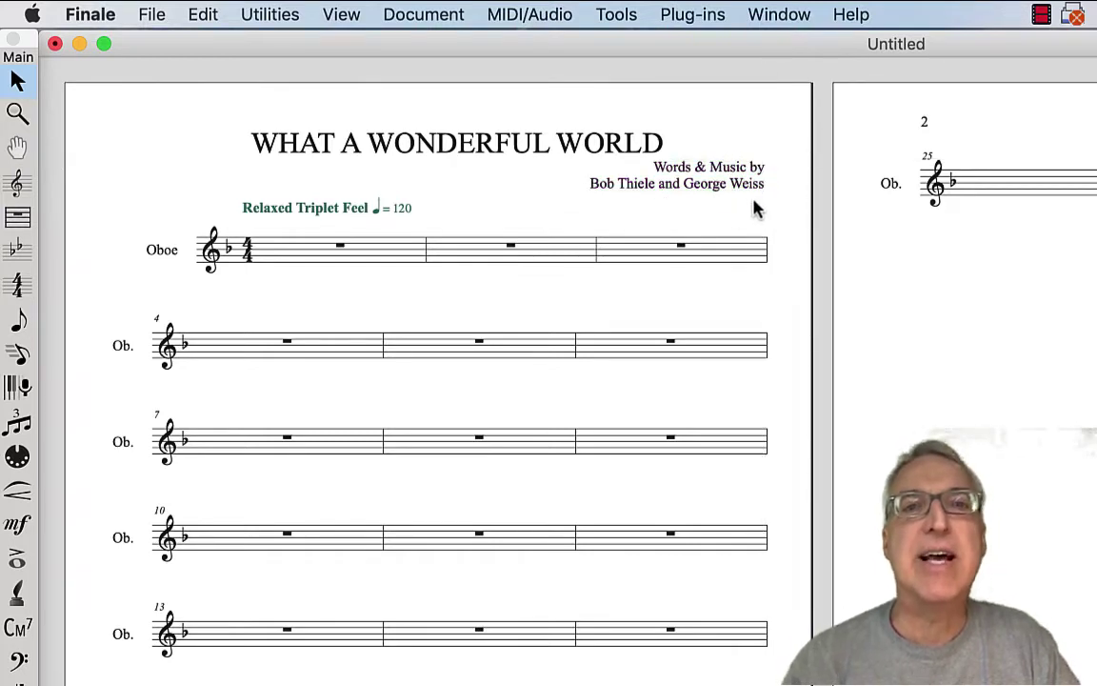
{"action": "left_click_drag", "start_coordinate": [765, 156], "coordinate": [766, 182]}
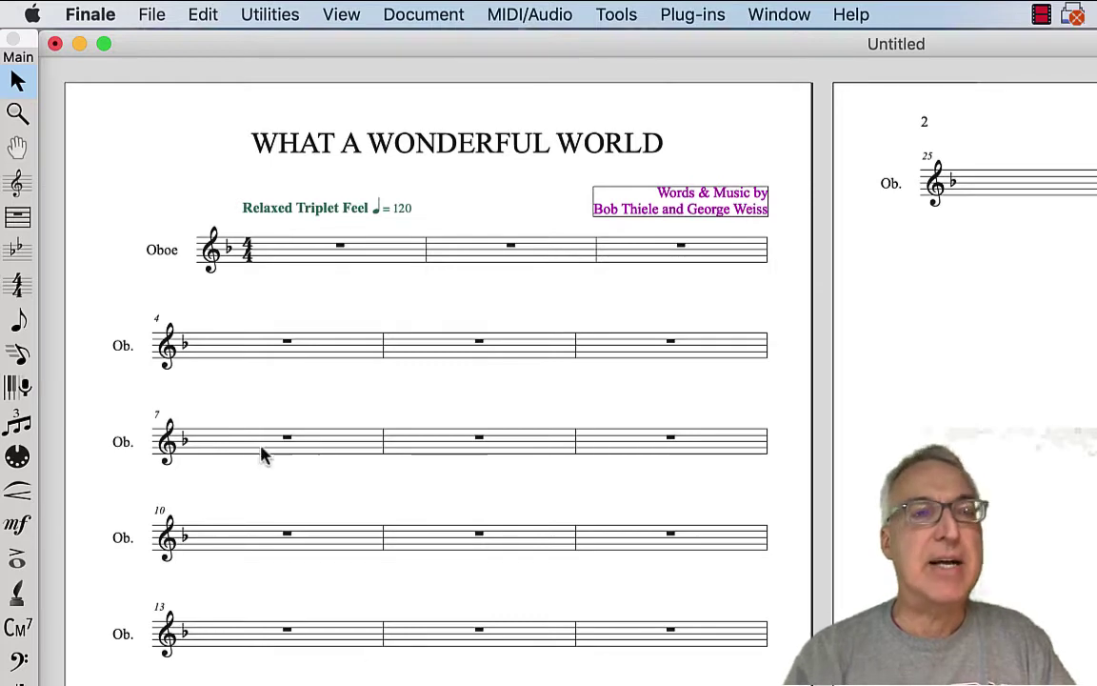
Step: Turn off the display of the oboe staff name in both the score and the parts
{"action": "left_click", "coordinate": [18, 183]}
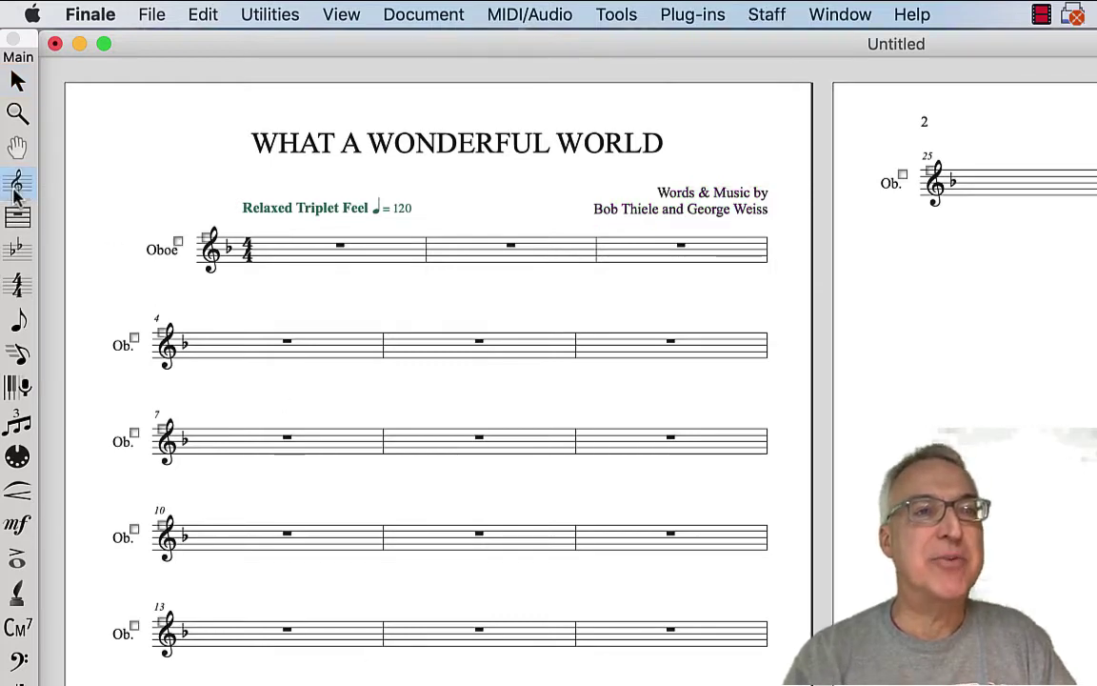
{"action": "double_click", "coordinate": [304, 247]}
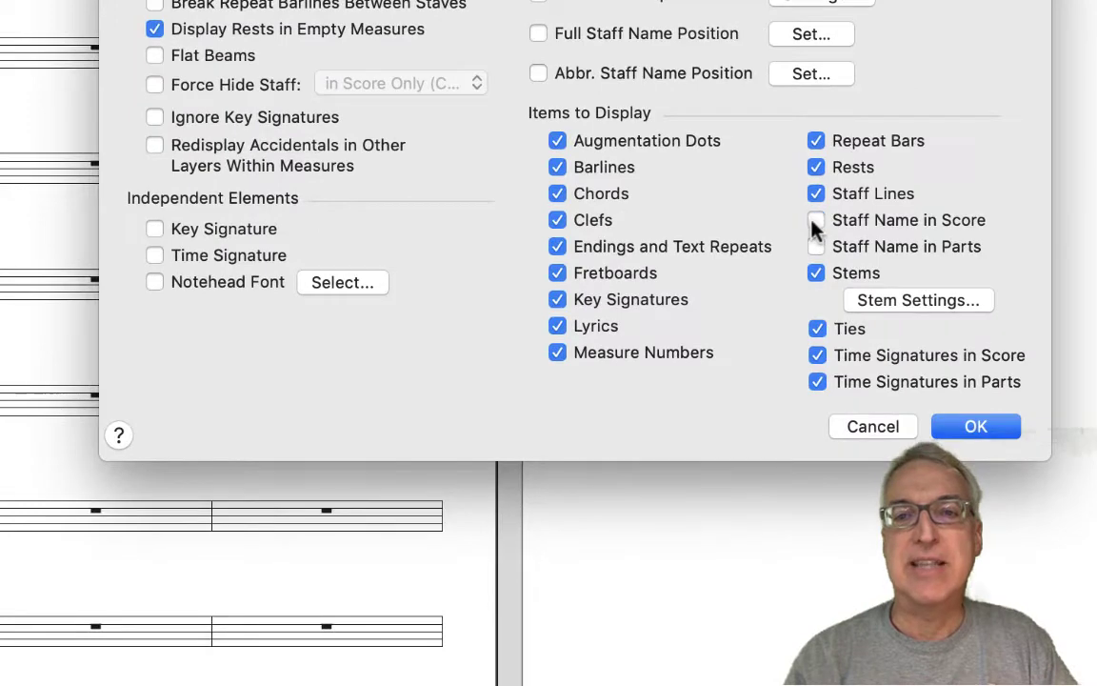
{"action": "left_click", "coordinate": [972, 423]}
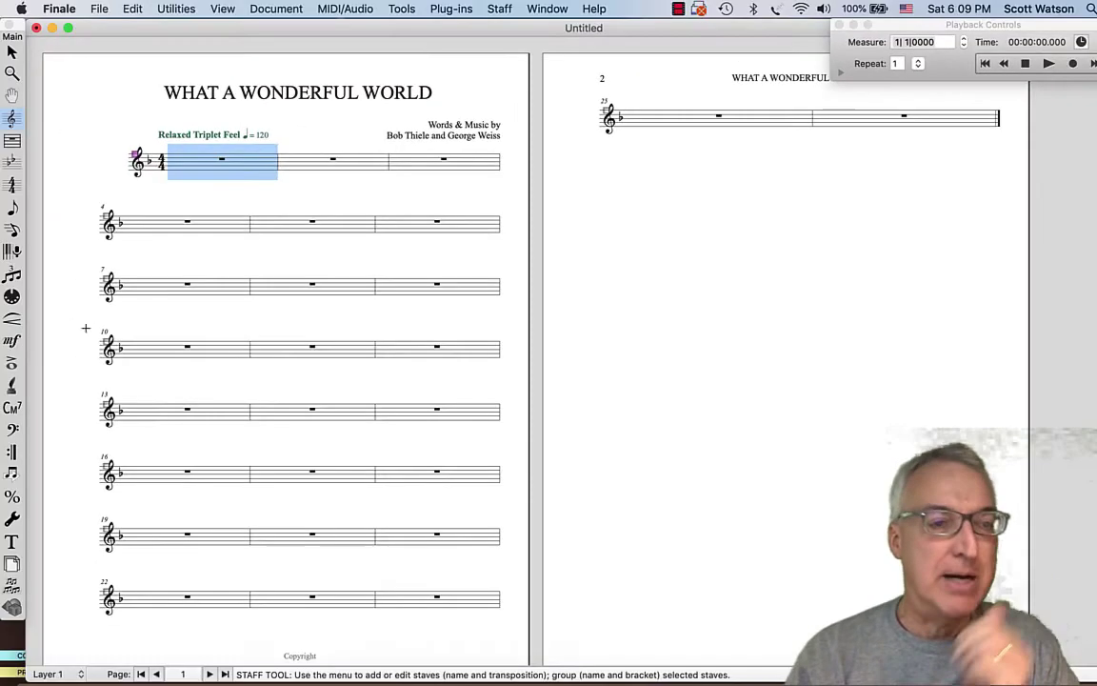
Step: Remove the first system's indent and lower the staff within every system to widen the vertical spacing
{"action": "left_click", "coordinate": [11, 563]}
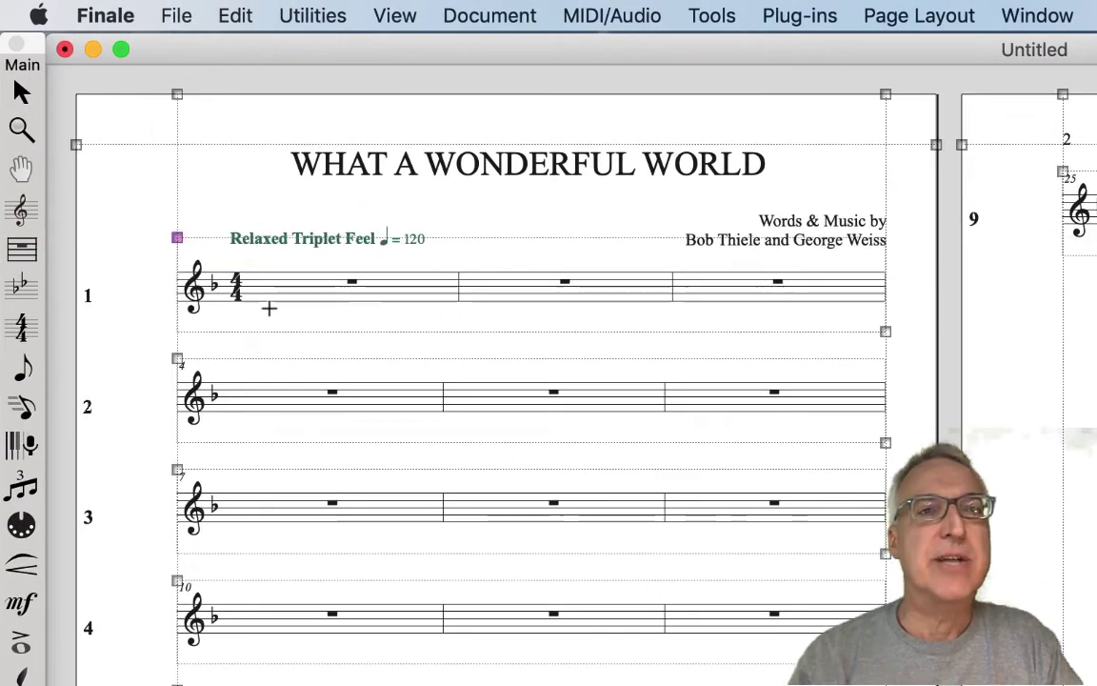
{"action": "left_click", "coordinate": [21, 208]}
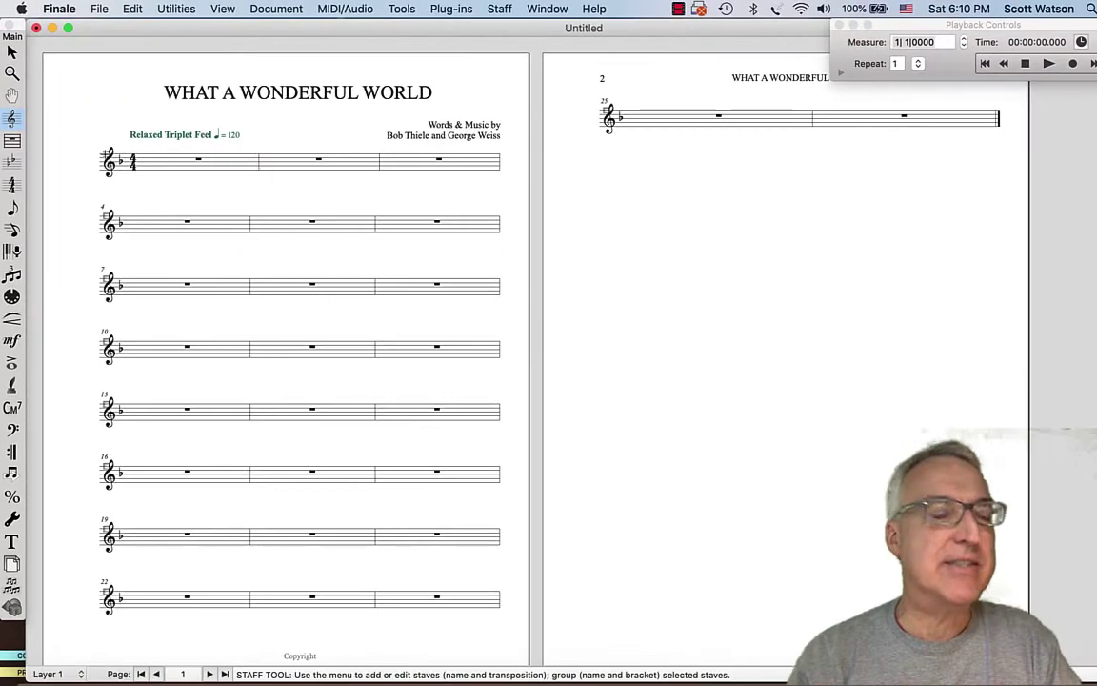
{"action": "left_click_drag", "start_coordinate": [106, 160], "coordinate": [106, 172]}
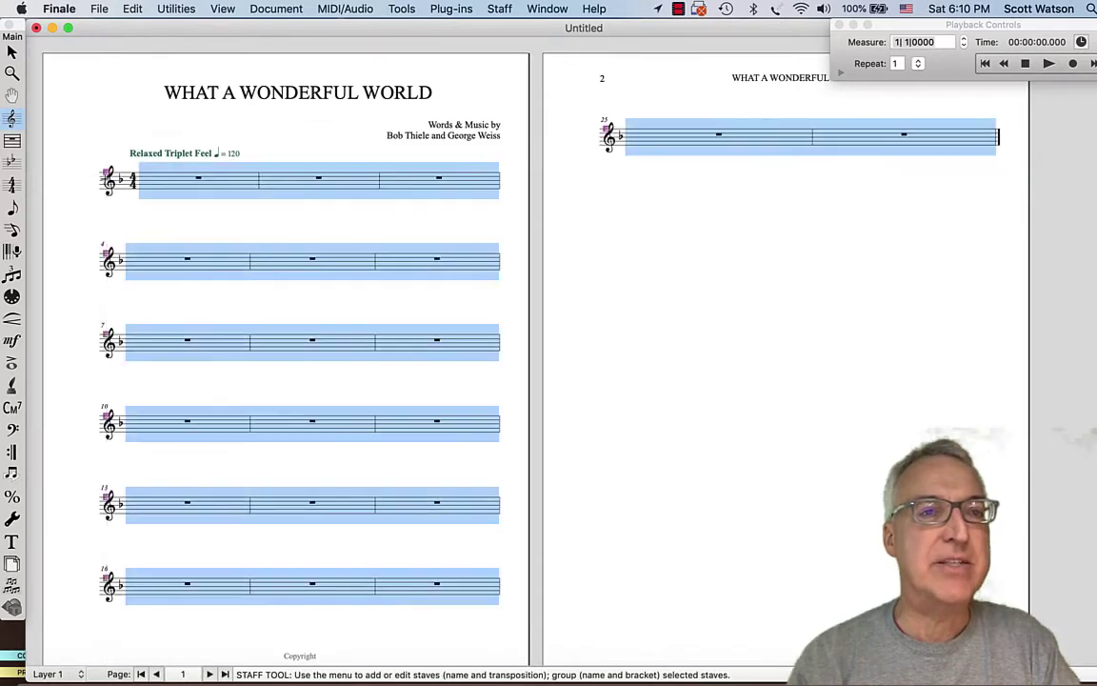
Step: Move the first and second systems on page 1 slightly down to adjust the space below the title and between the systems
{"action": "left_click", "coordinate": [12, 563]}
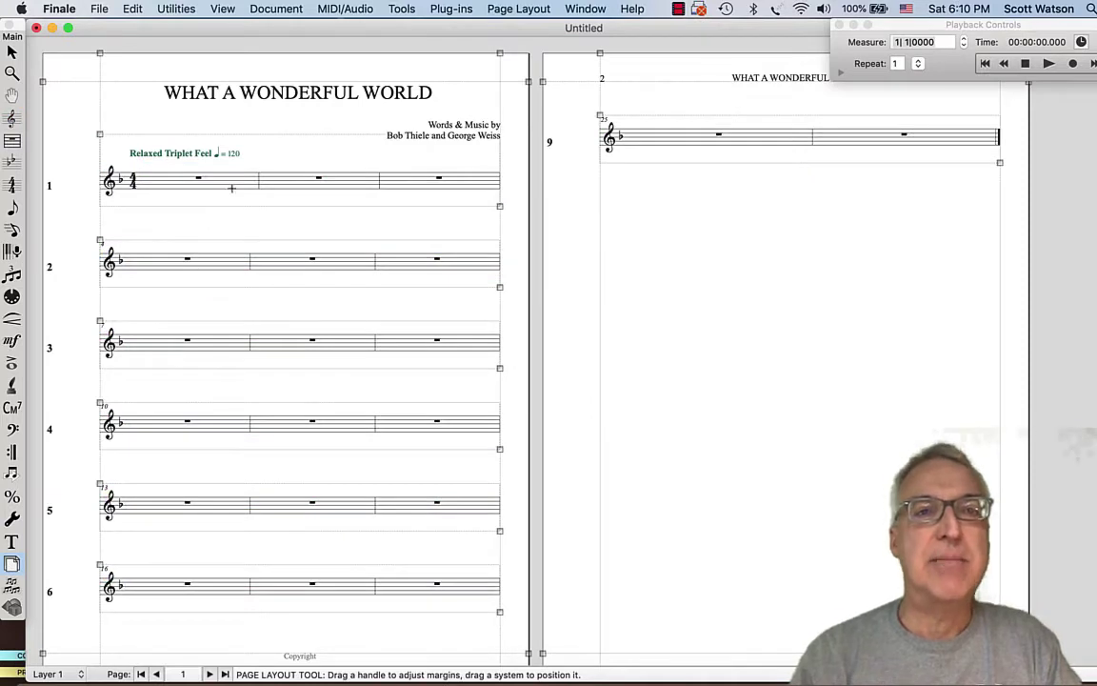
{"action": "left_click_drag", "start_coordinate": [231, 188], "coordinate": [231, 191]}
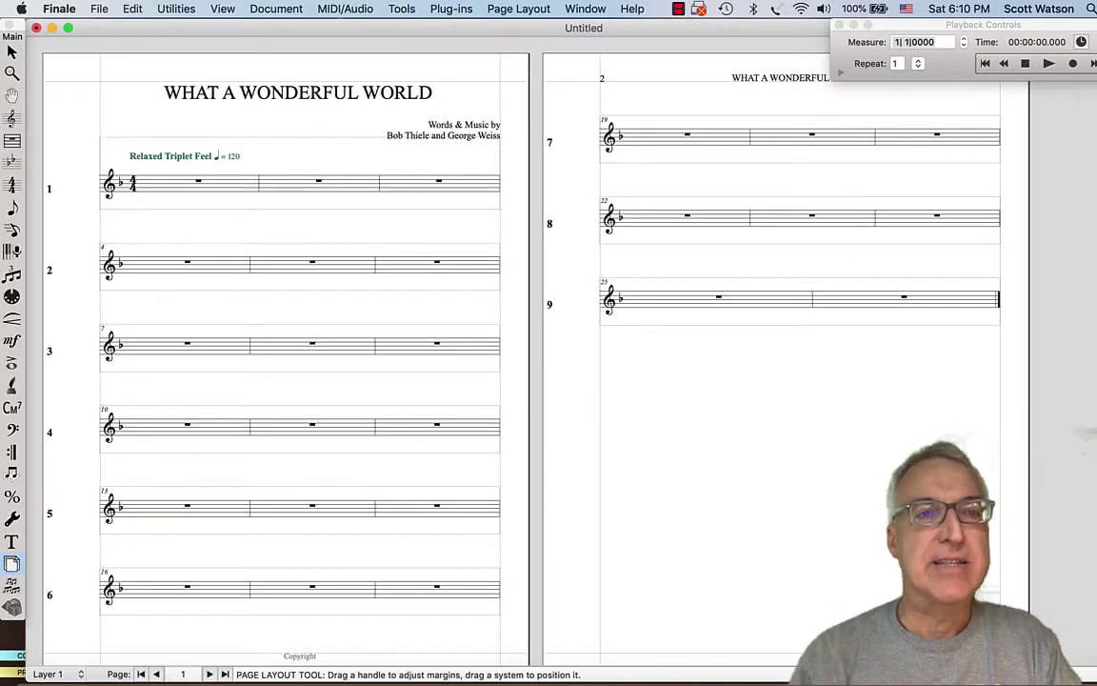
{"action": "left_click_drag", "start_coordinate": [244, 265], "coordinate": [244, 269]}
{"action": "left_click_drag", "start_coordinate": [244, 190], "coordinate": [244, 187]}
Step: Move the three systems on page 2 down and space them evenly below the page header
{"action": "left_click_drag", "start_coordinate": [575, 119], "coordinate": [575, 135]}
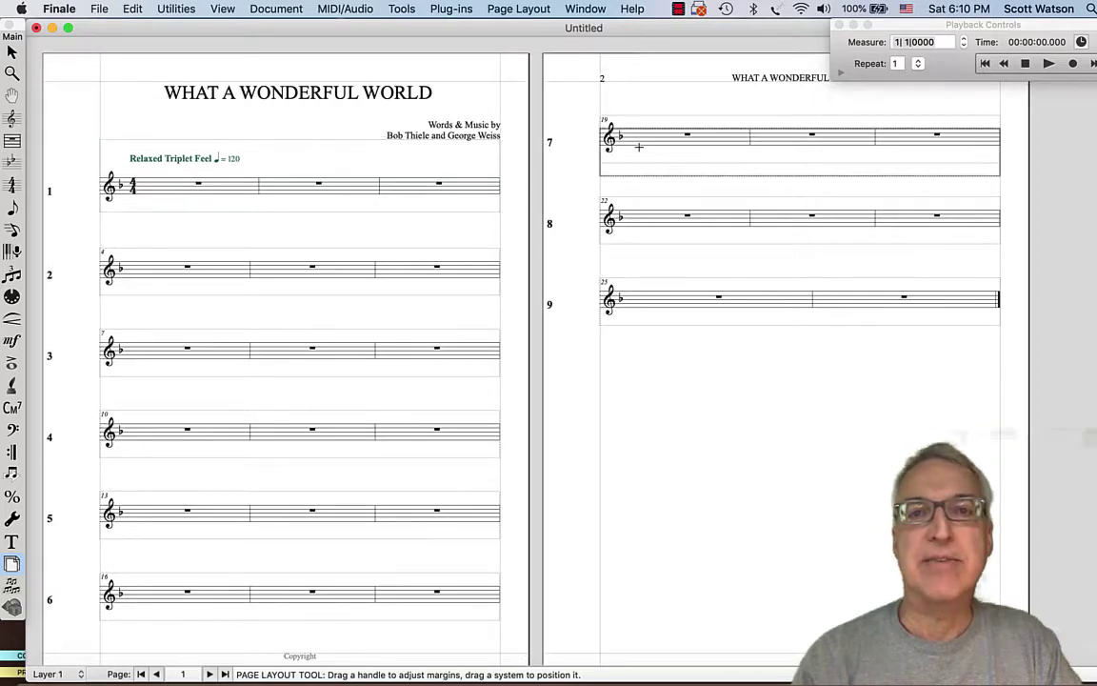
{"action": "left_click", "coordinate": [580, 204]}
{"action": "left_click_drag", "start_coordinate": [579, 207], "coordinate": [580, 213]}
{"action": "left_click_drag", "start_coordinate": [646, 313], "coordinate": [645, 324]}
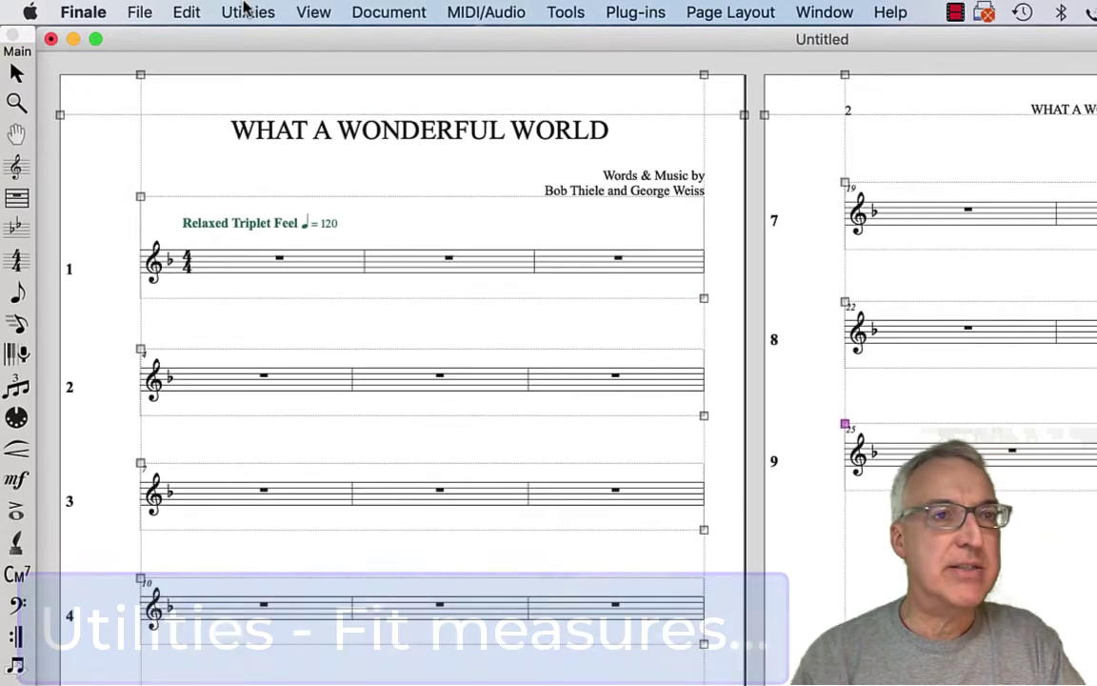
Step: Use Fit Measures to lock the layout of all measures with 4 measures per system
{"action": "left_click", "coordinate": [175, 8]}
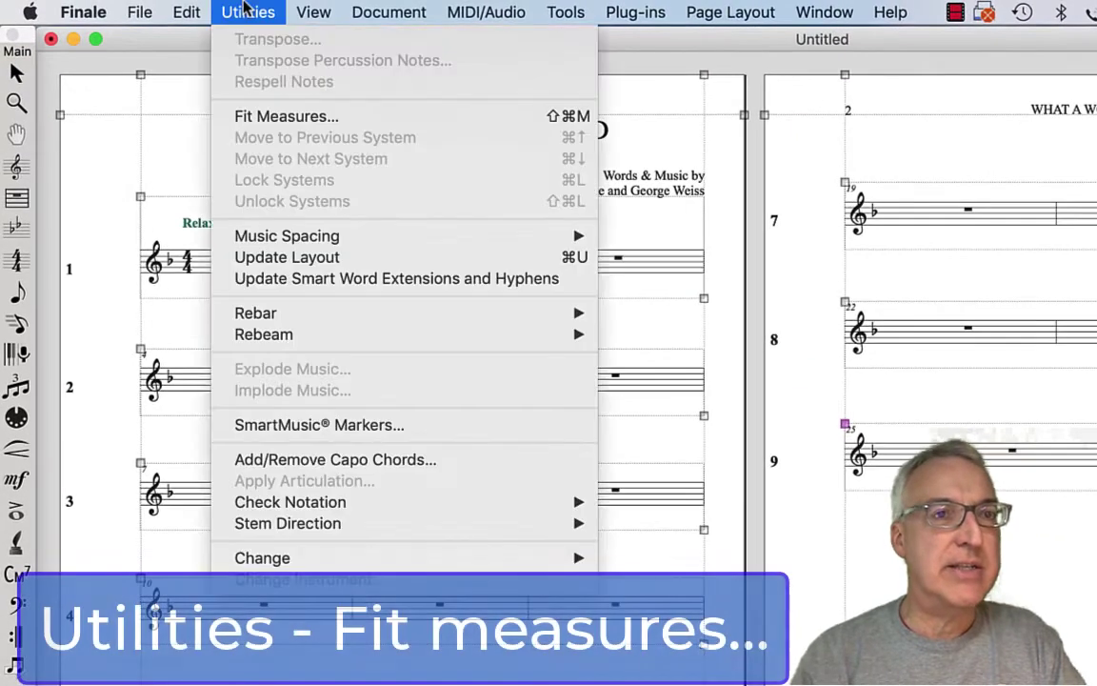
{"action": "left_click", "coordinate": [255, 115]}
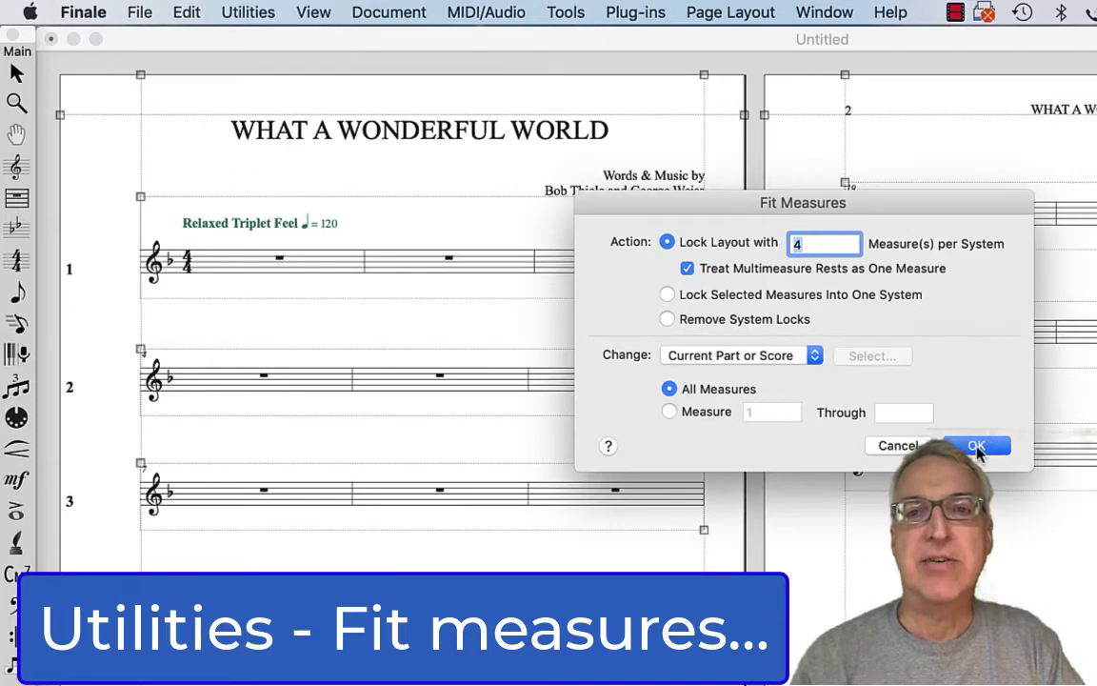
{"action": "left_click", "coordinate": [976, 448]}
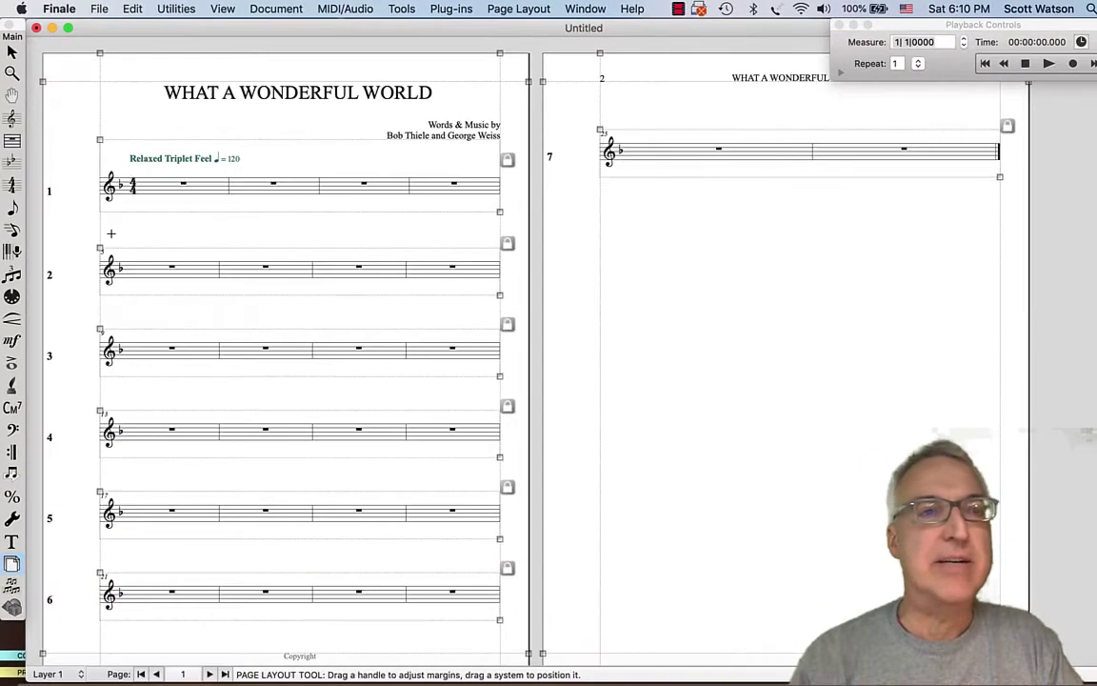
Step: Move the fourth measure of the first system down into the second system
{"action": "left_click", "coordinate": [12, 50]}
{"action": "left_click", "coordinate": [452, 196]}
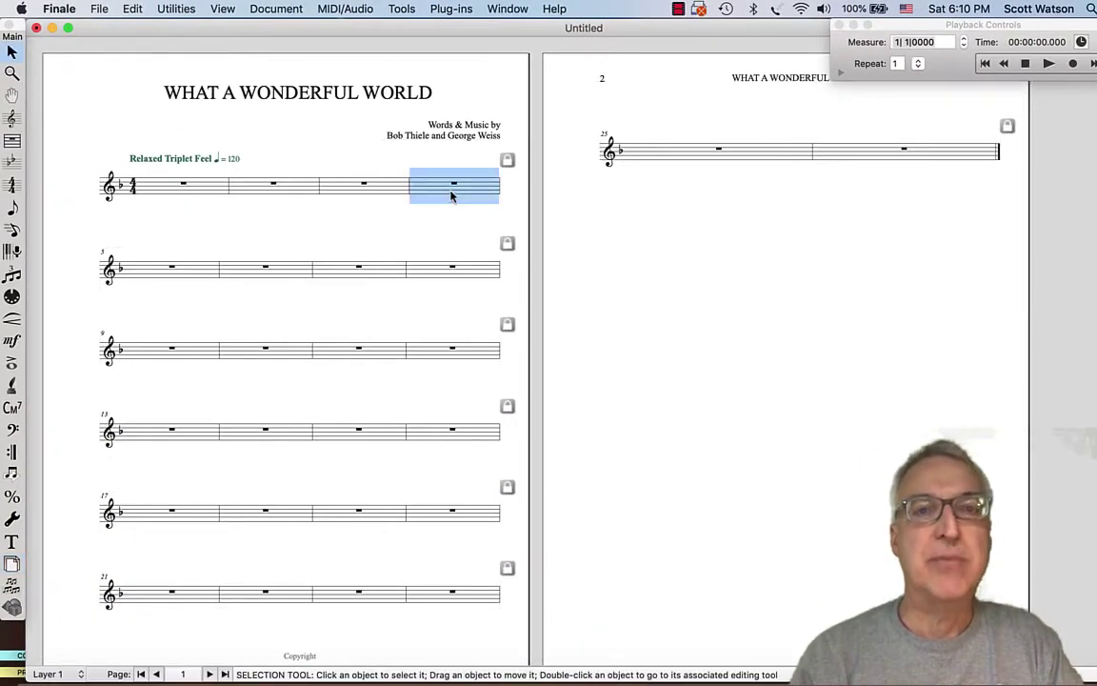
{"action": "key", "text": "Down"}
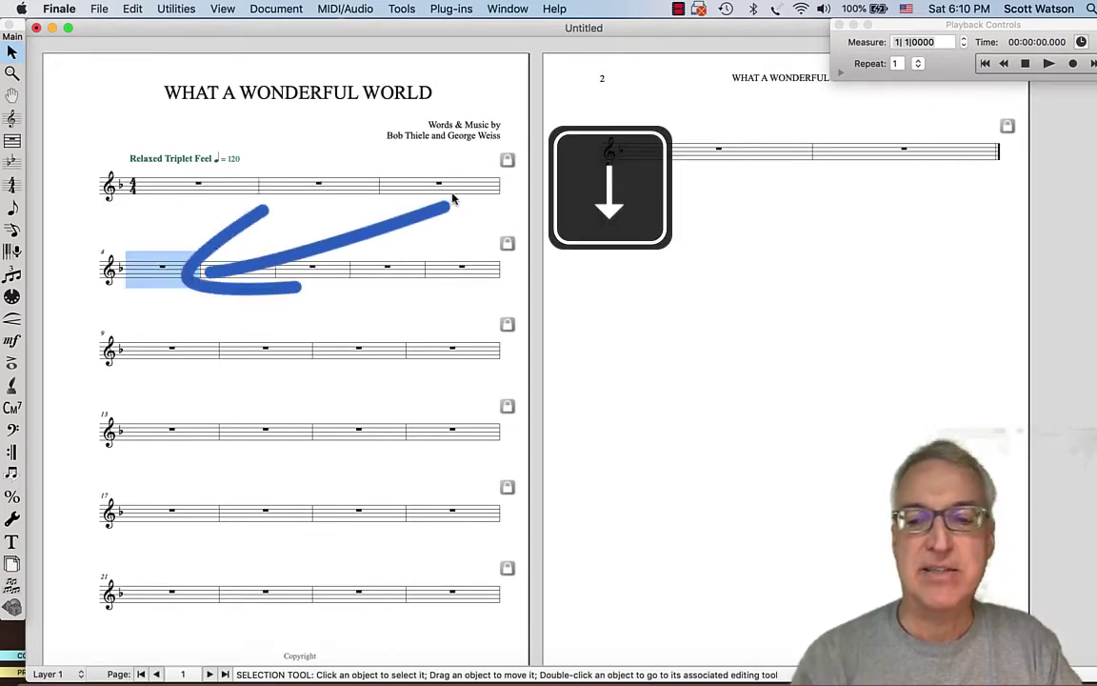
Step: Move the first measure of the second system back up into the first system and clear the selection
{"action": "key", "text": "Up"}
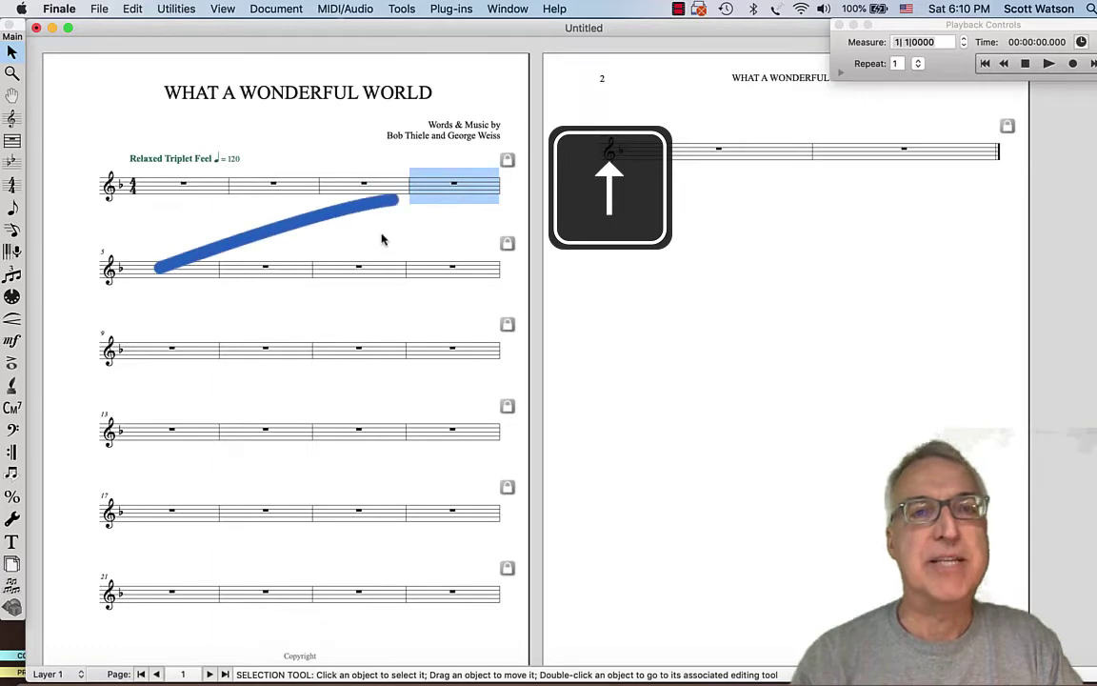
{"action": "left_click", "coordinate": [343, 228]}
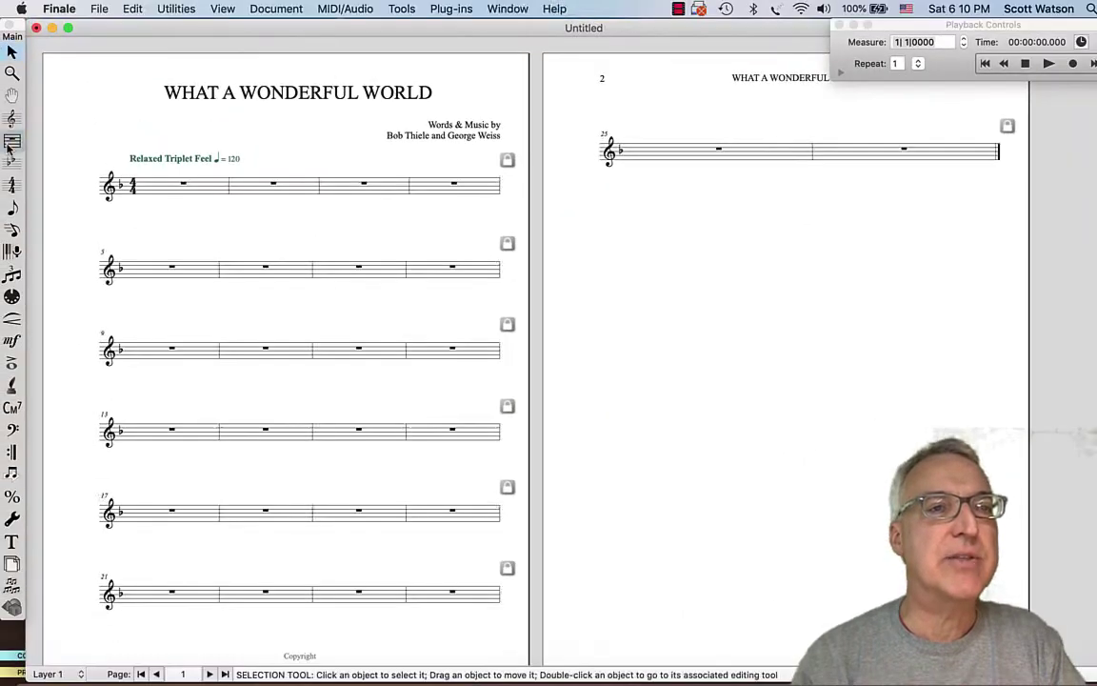
Step: Reposition the measure numbers shown at the start of each system below the staff, at horizontal -22 and vertical -164
{"action": "left_click", "coordinate": [11, 141]}
{"action": "left_click", "coordinate": [508, 8]}
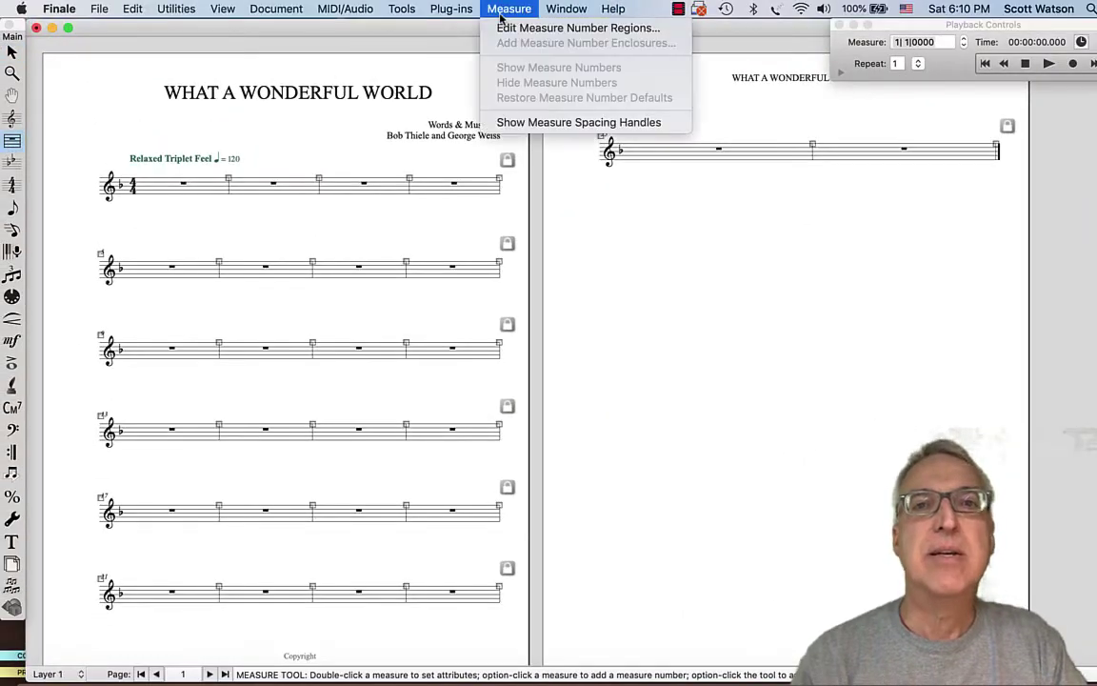
{"action": "left_click", "coordinate": [519, 28]}
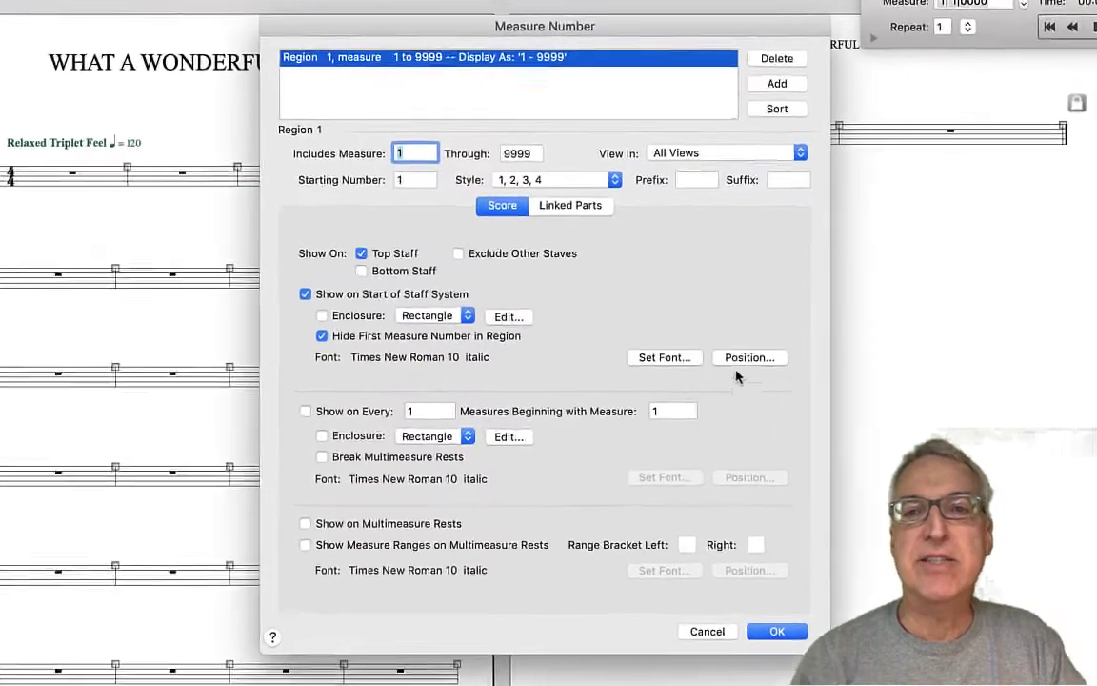
{"action": "left_click", "coordinate": [739, 337]}
{"action": "left_click_drag", "start_coordinate": [395, 209], "coordinate": [390, 255]}
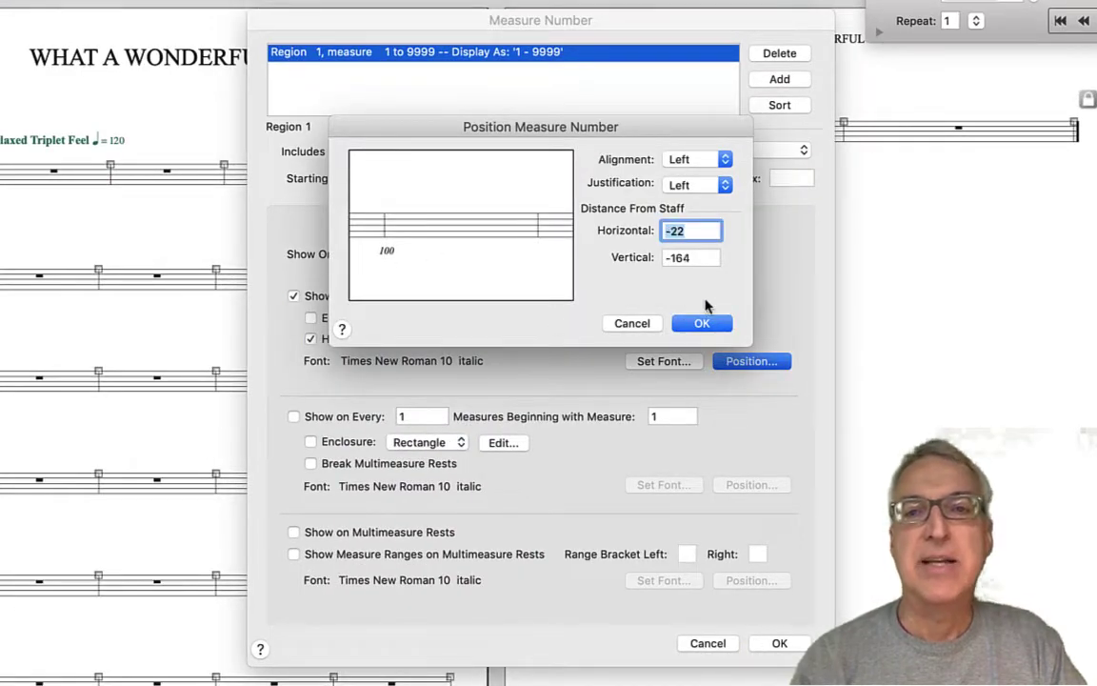
{"action": "left_click", "coordinate": [702, 323]}
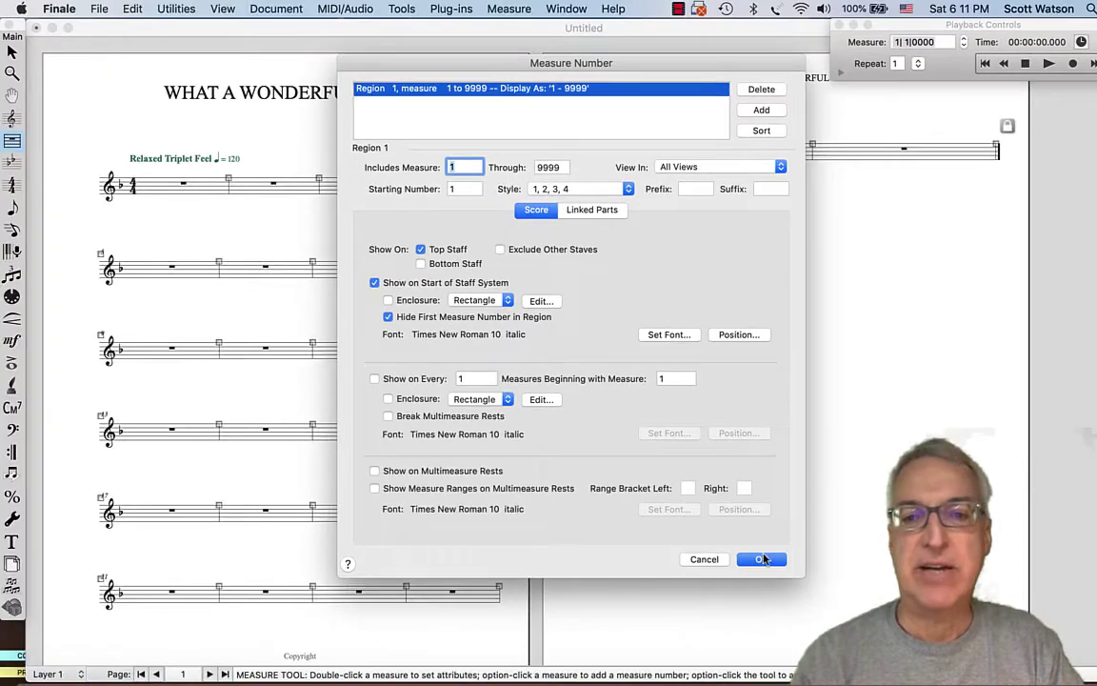
{"action": "left_click", "coordinate": [763, 559]}
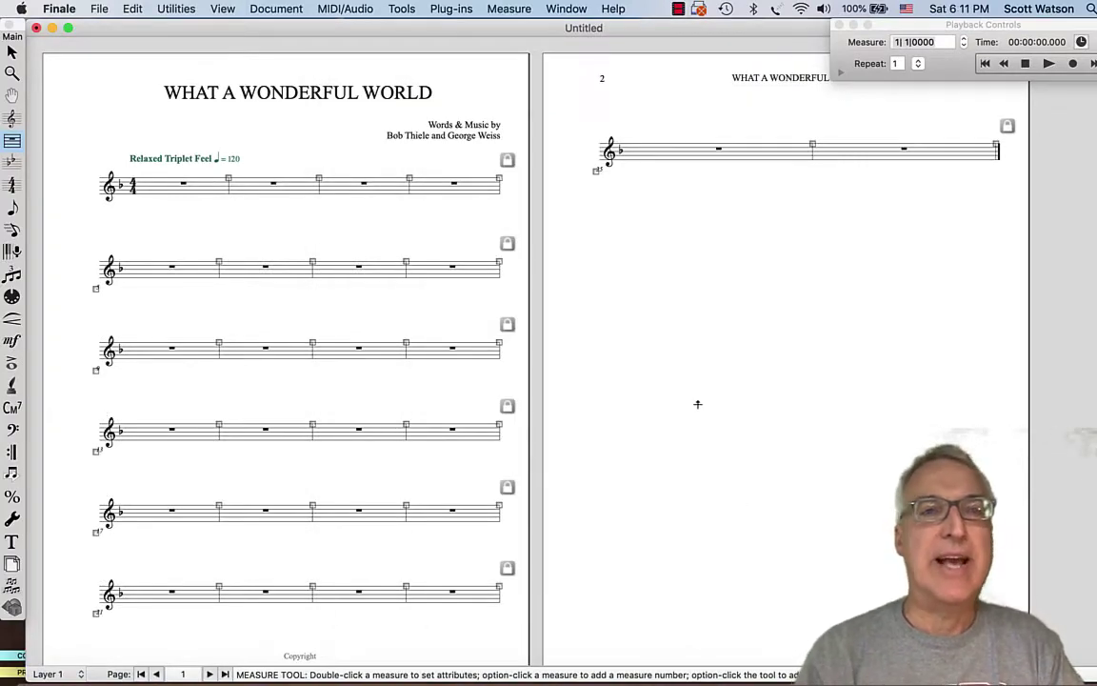
Step: Save the score to the Desktop, named with the song title in title case followed by the author's first name in parentheses
{"action": "left_click", "coordinate": [96, 8]}
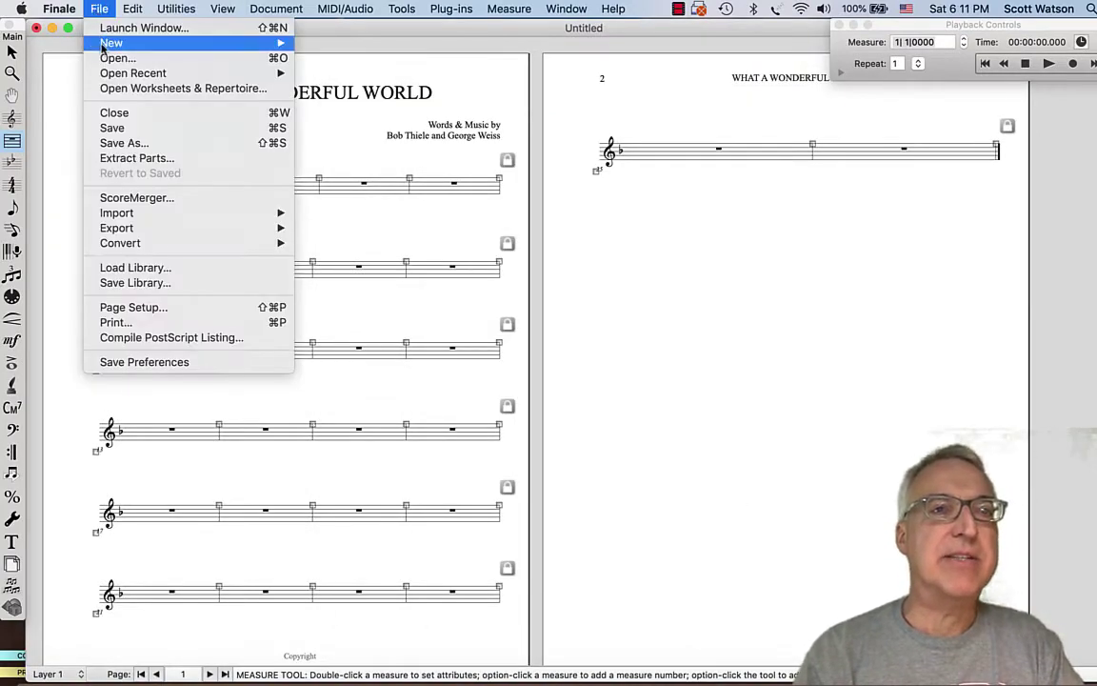
{"action": "left_click", "coordinate": [111, 123]}
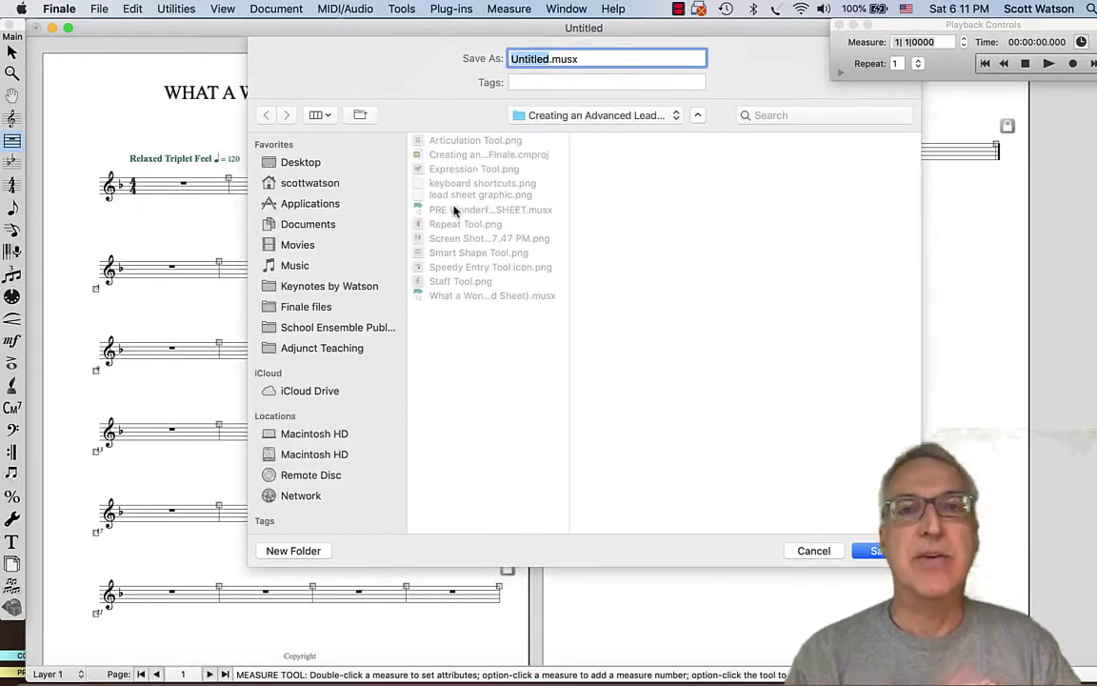
{"action": "type", "text": "What a W"}
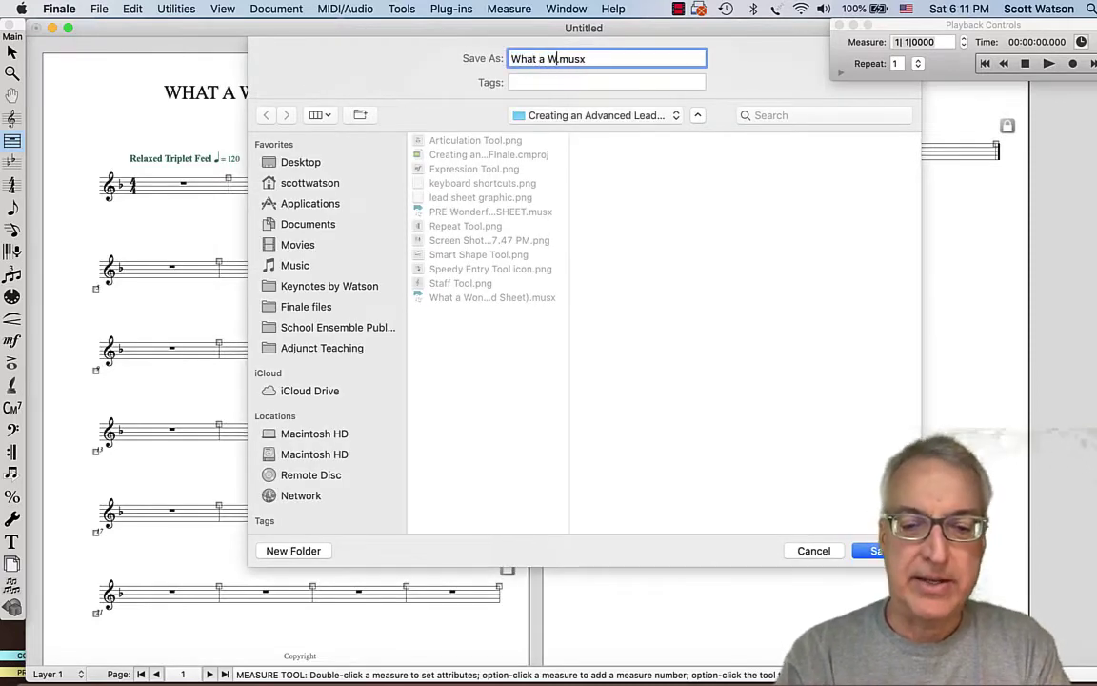
{"action": "type", "text": "onderful World (Scott"}
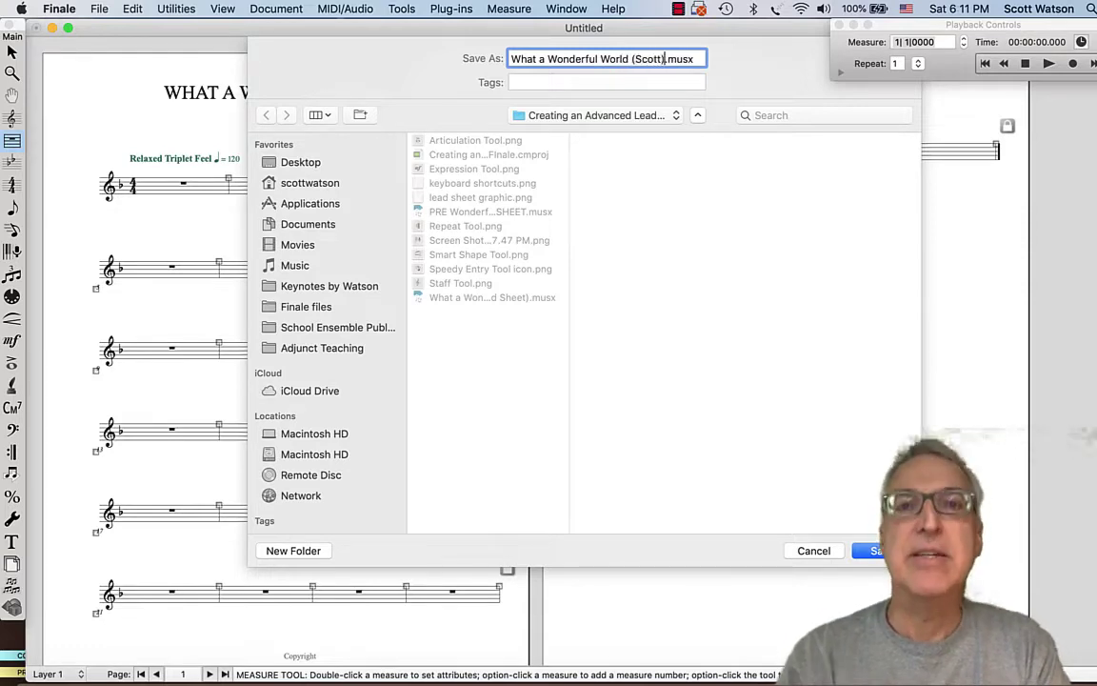
{"action": "left_click", "coordinate": [302, 163]}
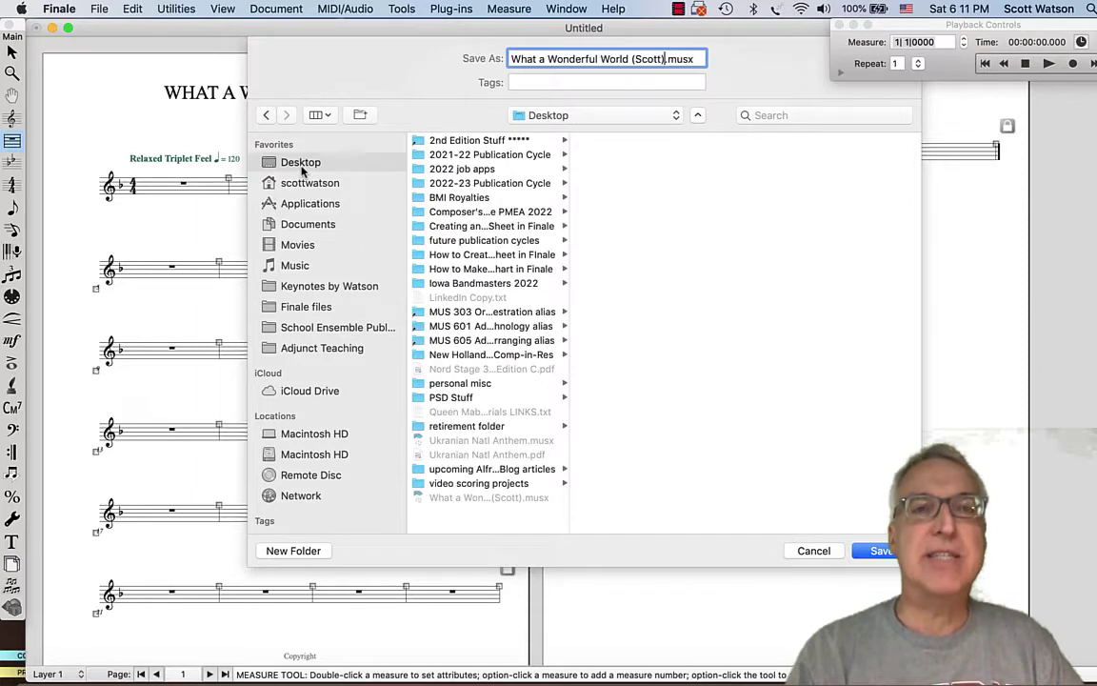
{"action": "left_click", "coordinate": [877, 551]}
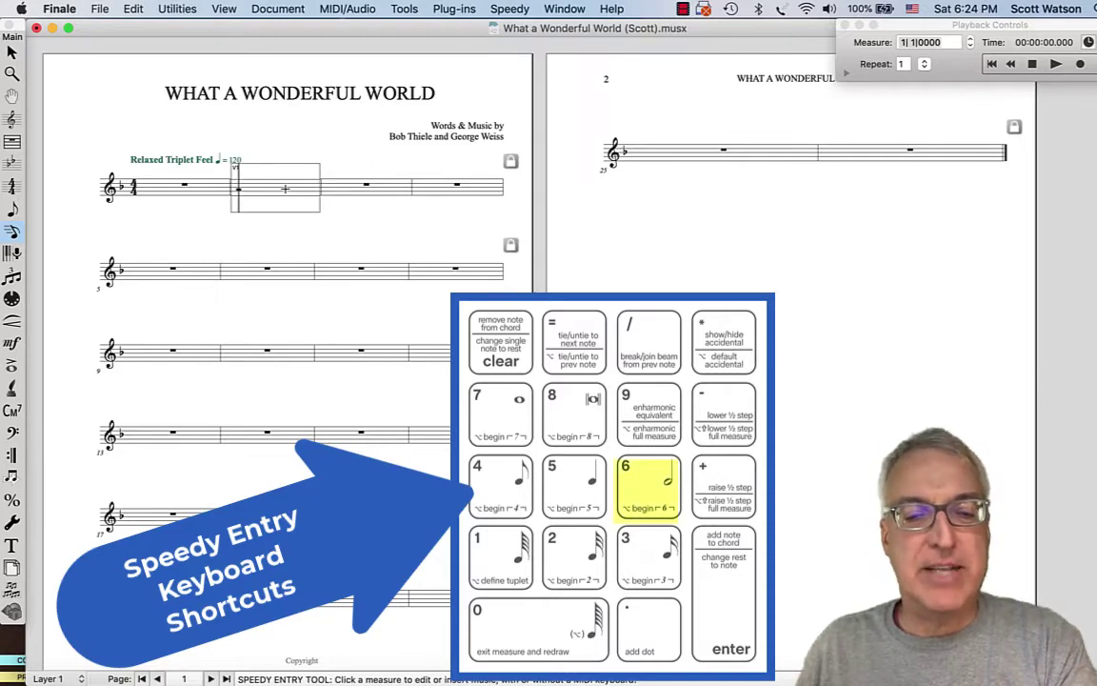
Step: With Speedy Entry, enter half rest, quarter rest, eighths C and E in measure 2, and dotted-quarter F, eighth A, half C in measure 3
{"action": "key", "text": "6"}
{"action": "key", "text": "5"}
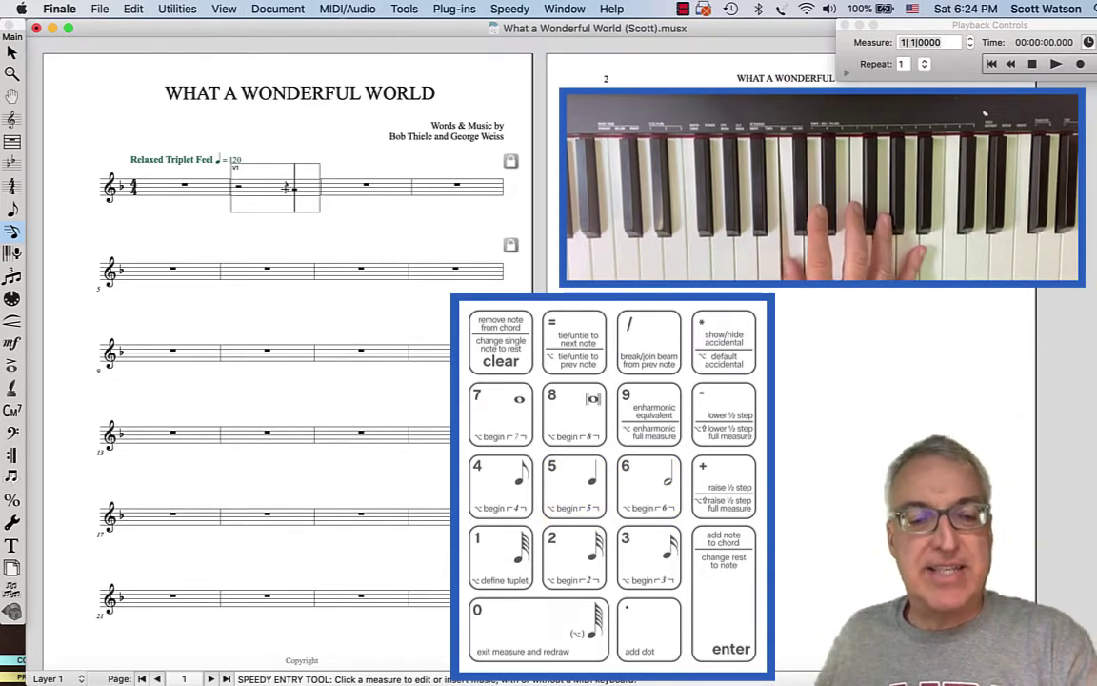
{"action": "key", "text": "4"}
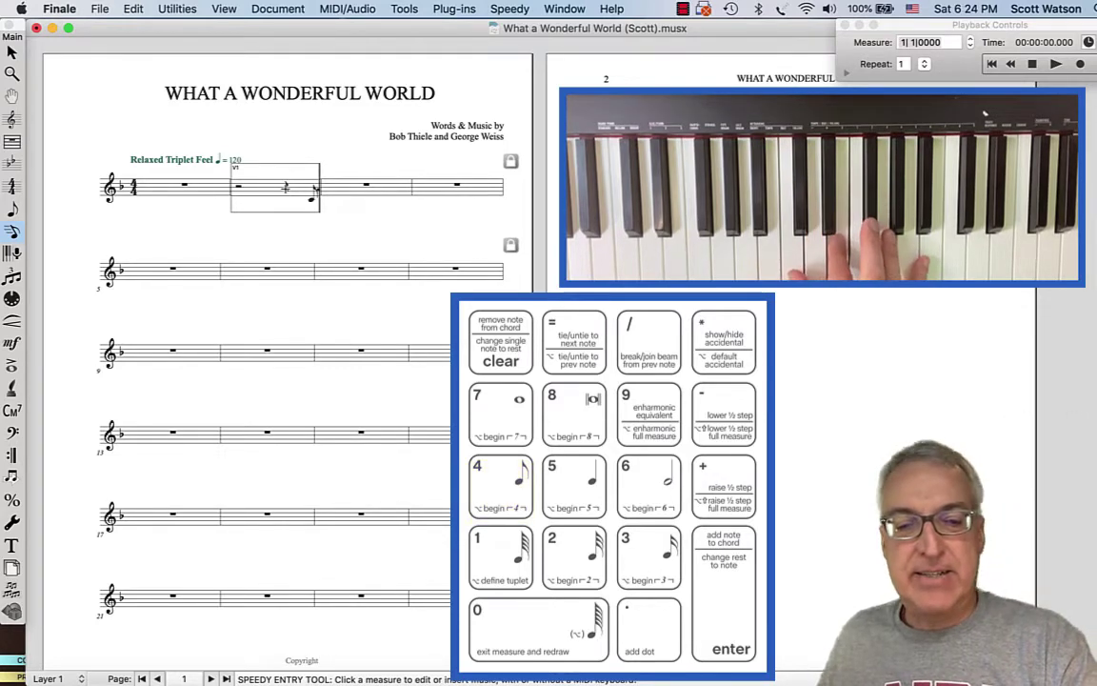
{"action": "key", "text": "4"}
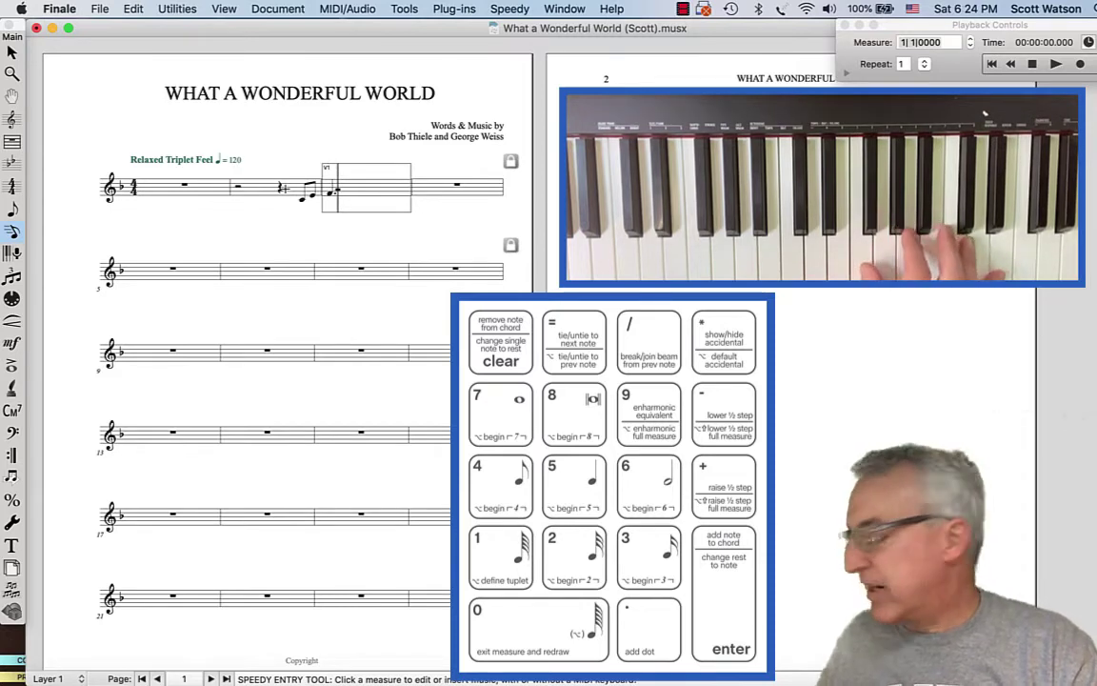
{"action": "key", "text": "4"}
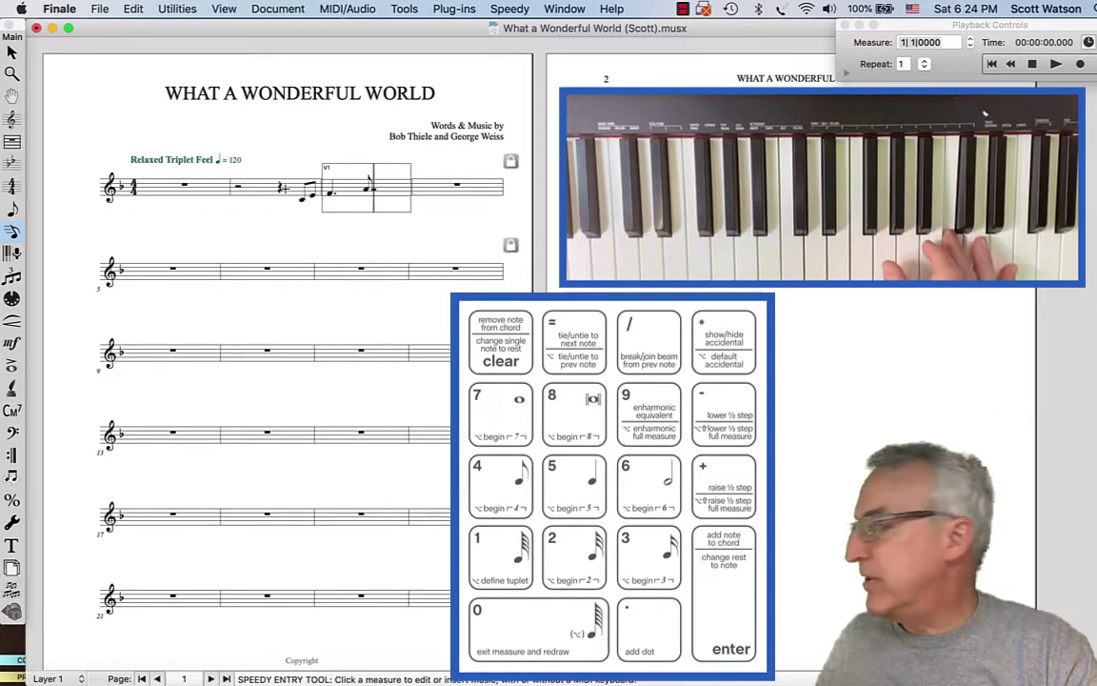
{"action": "key", "text": "Right"}
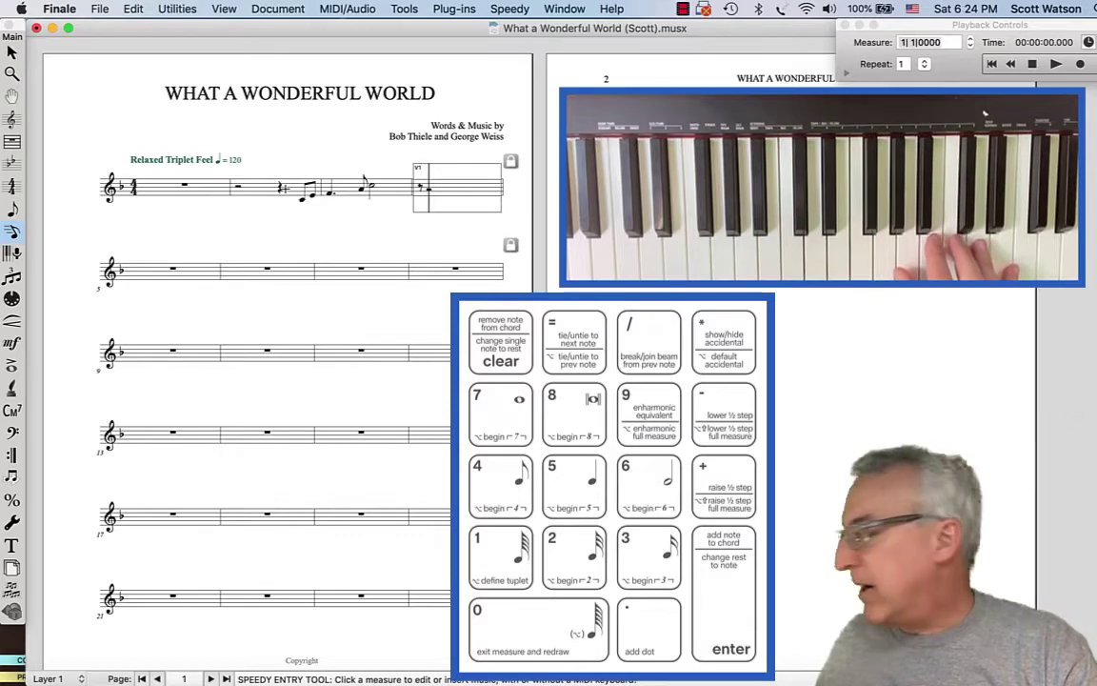
Step: Complete measure 4 with three eighth-note Ds and a half-note C following its opening eighth rest
{"action": "key", "text": "4"}
{"action": "key", "text": "4"}
{"action": "key", "text": "4"}
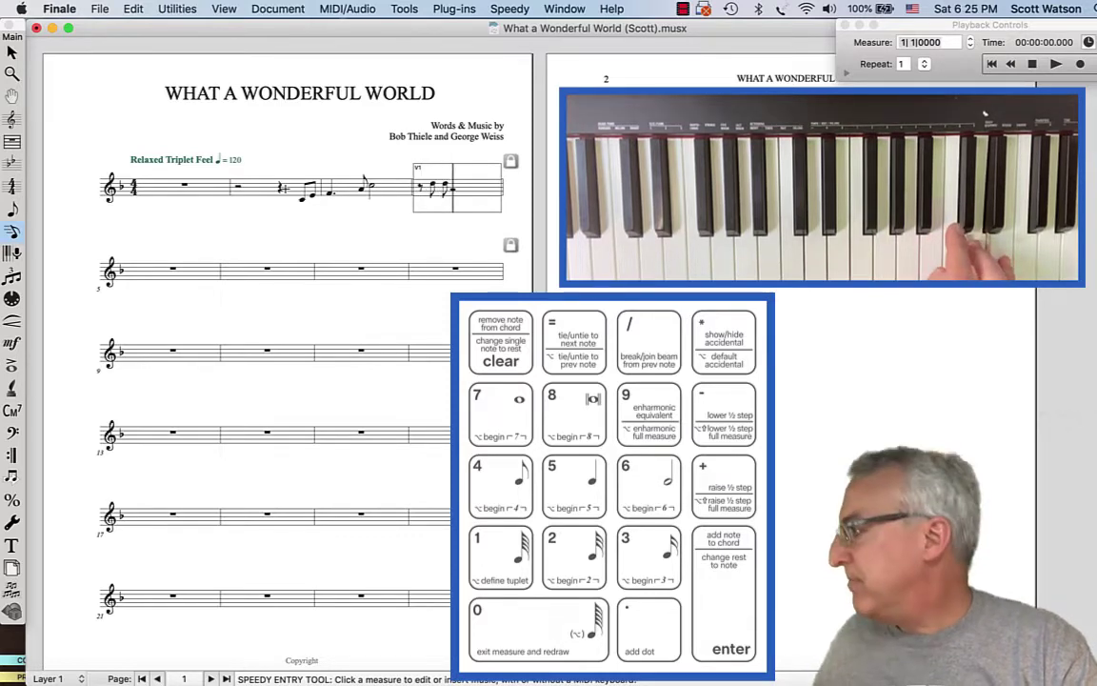
{"action": "key", "text": "6"}
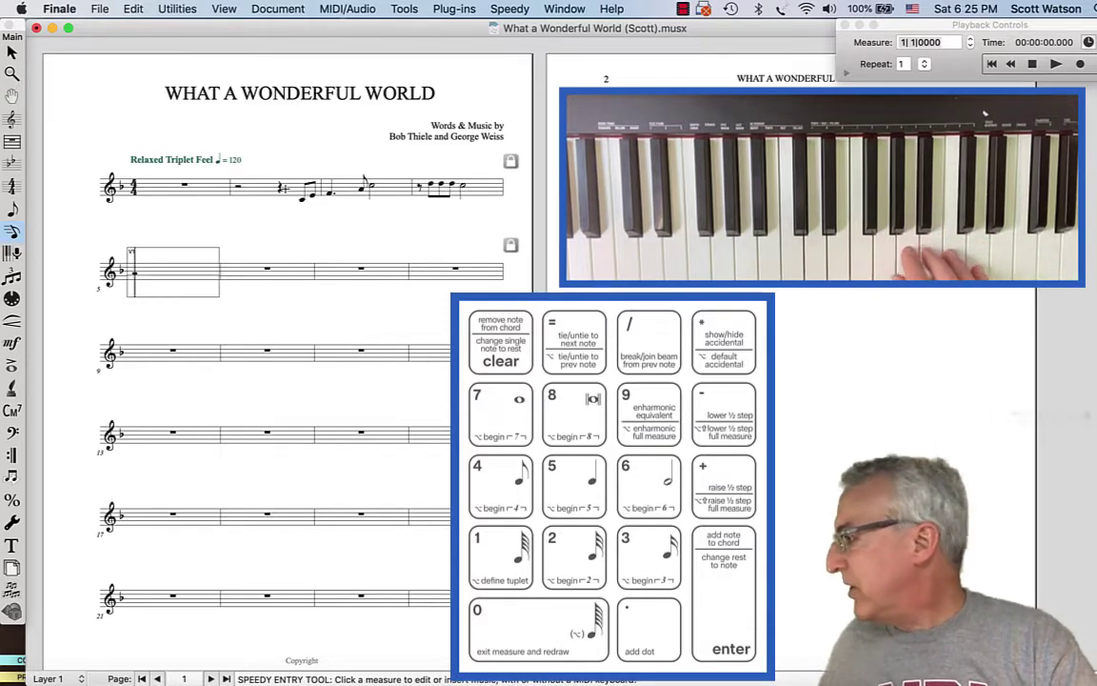
Step: Enter an eighth rest, three eighth-note B-flats and a half-note A in measure 5
{"action": "key", "text": "4"}
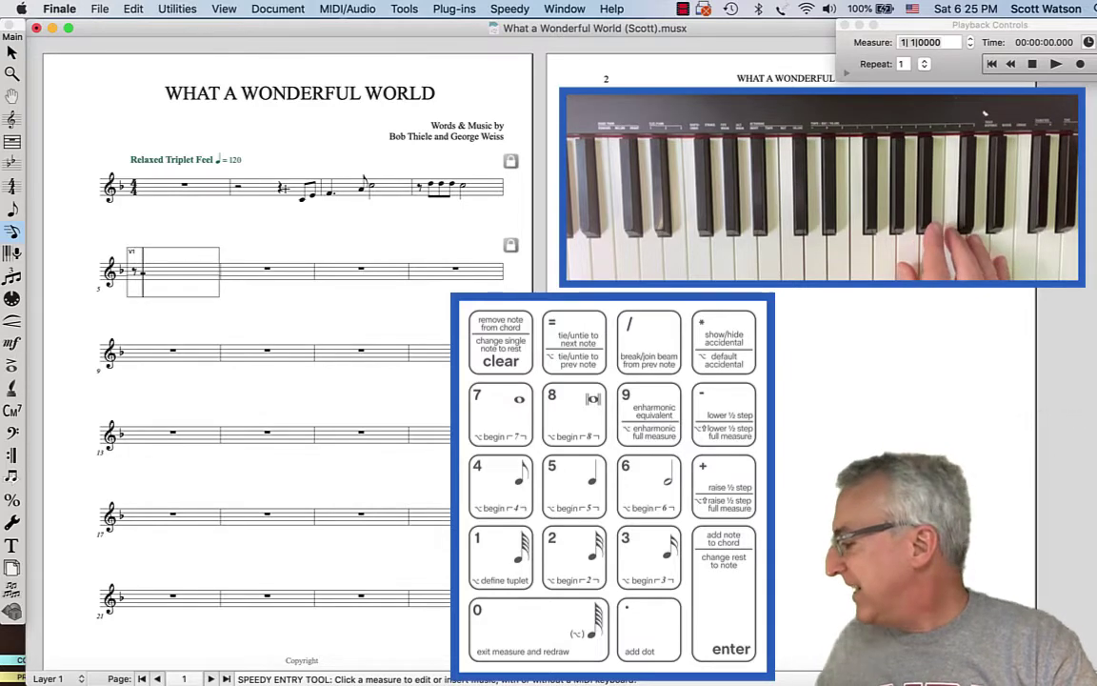
{"action": "key", "text": "4"}
{"action": "key", "text": "4"}
{"action": "key", "text": "4"}
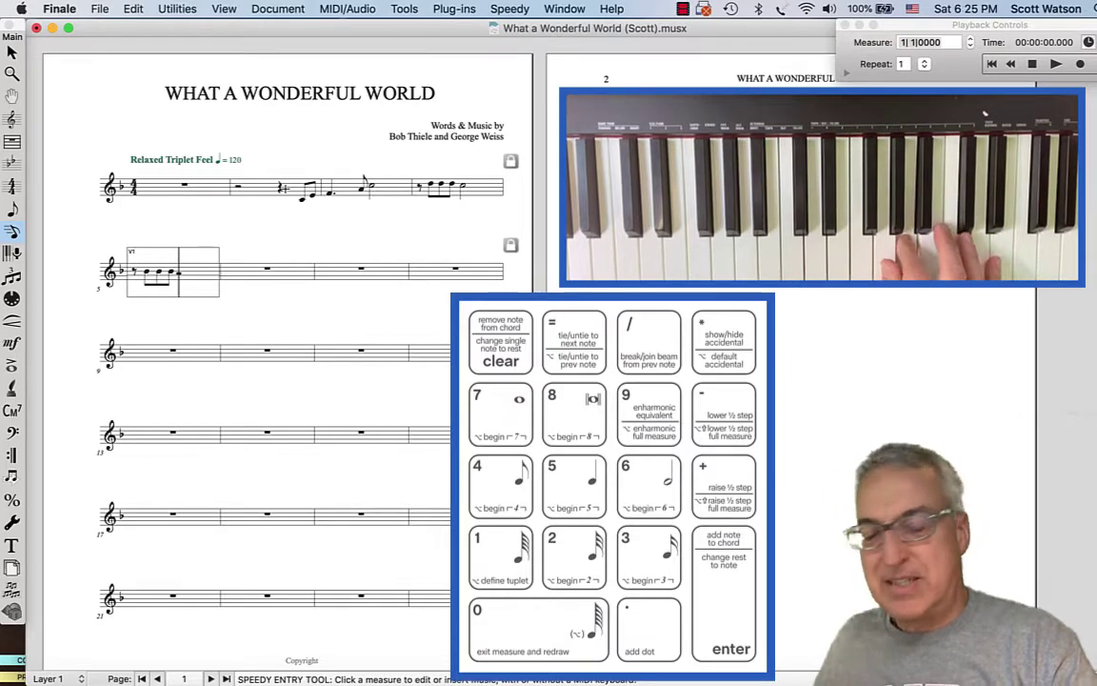
{"action": "key", "text": "6"}
Step: Fill measure 6 with an eighth rest, three eighth-note Gs and a quarter-note F tied into an eighth-note triplet on F
{"action": "key", "text": "4"}
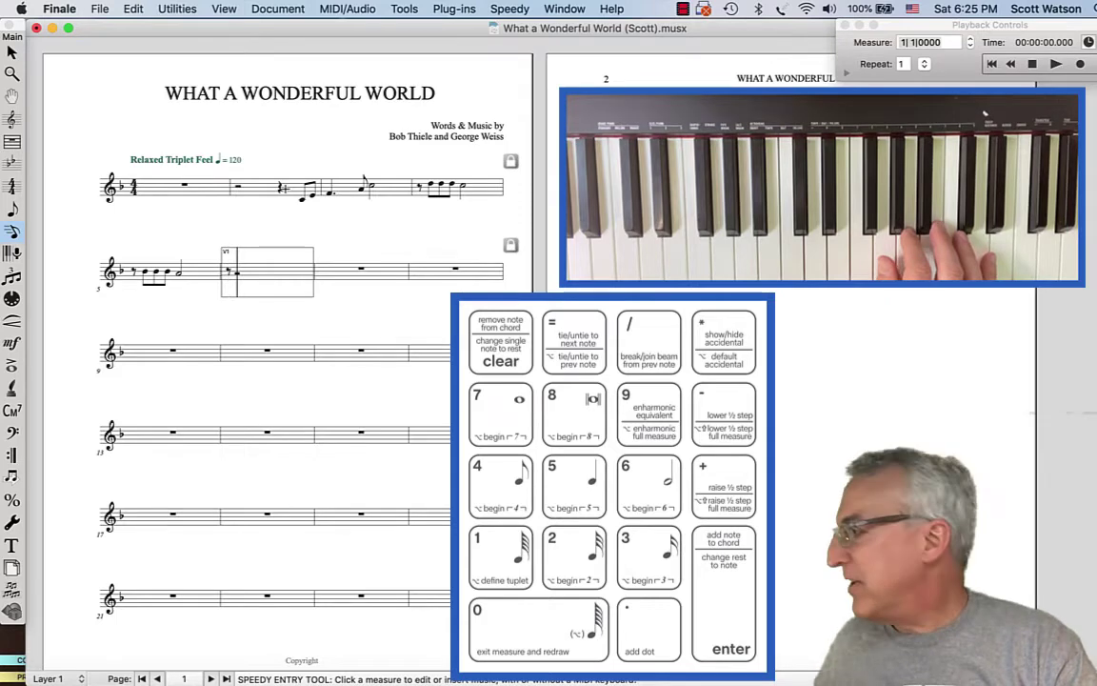
{"action": "key", "text": "4"}
{"action": "key", "text": "4"}
{"action": "key", "text": "4"}
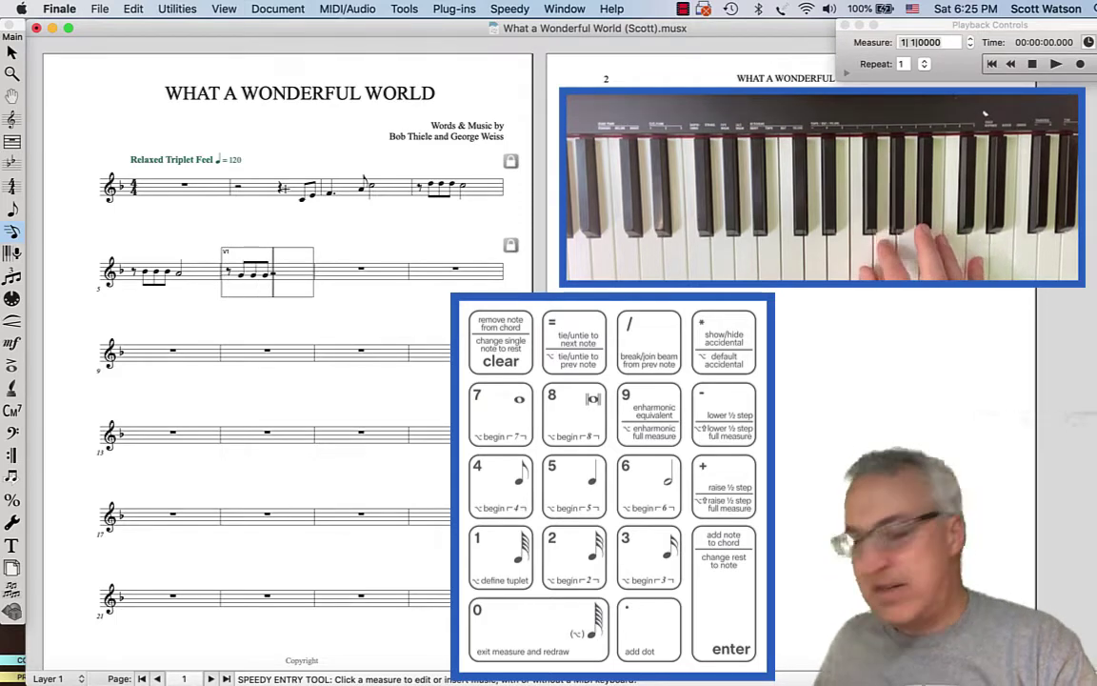
{"action": "key", "text": "4"}
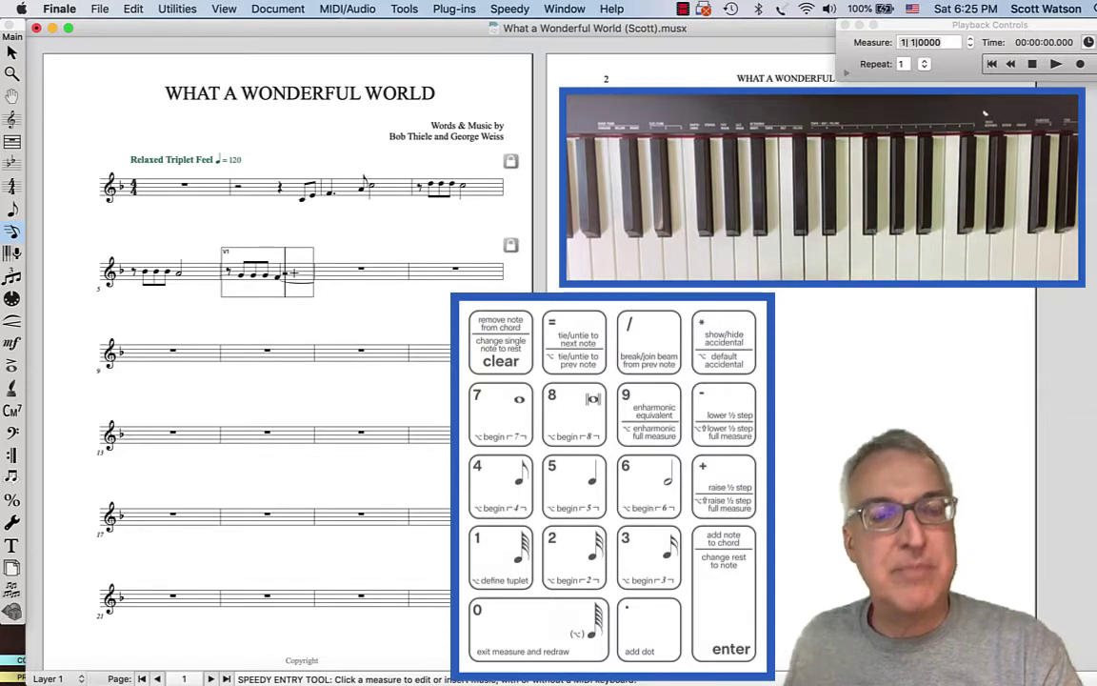
{"action": "key", "text": "alt+3"}
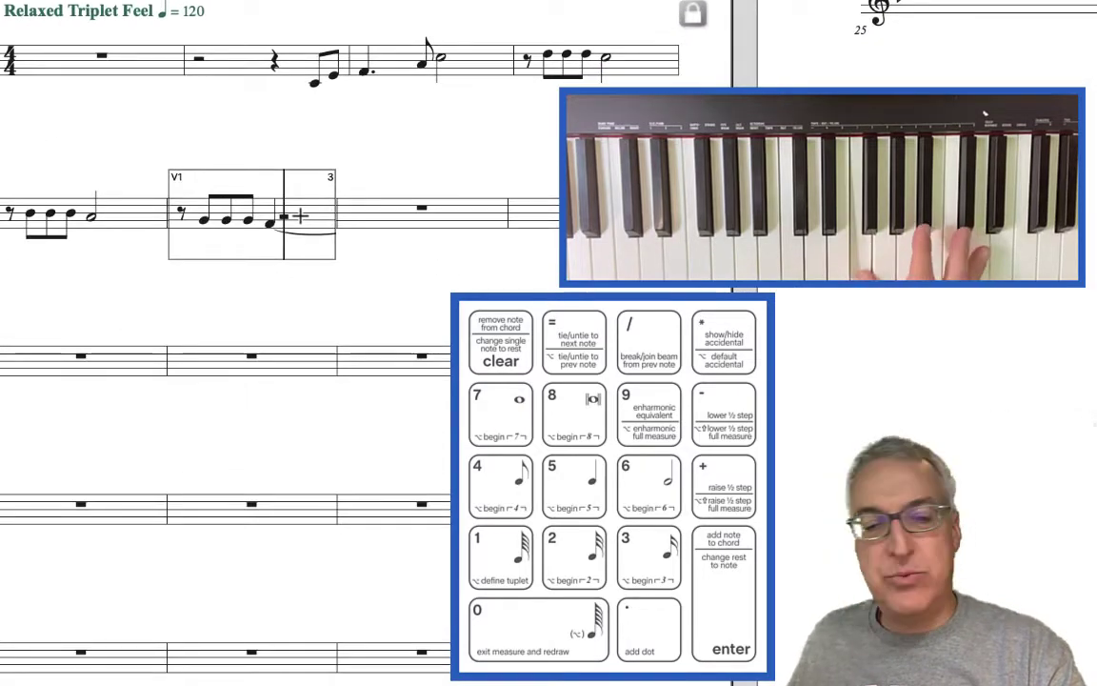
{"action": "key", "text": "4"}
{"action": "key", "text": "4"}
{"action": "key", "text": "4"}
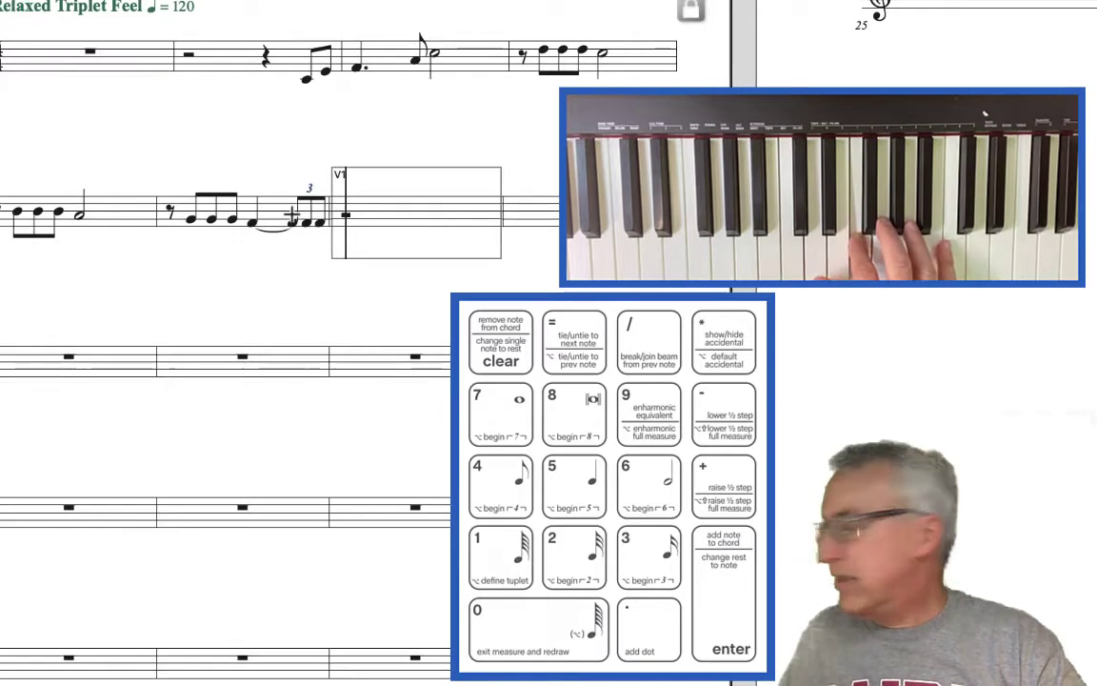
Step: Enter a quarter-note F tied into an eighth-note triplet on F at the start of measure 7
{"action": "key", "text": "5"}
{"action": "key", "text": "="}
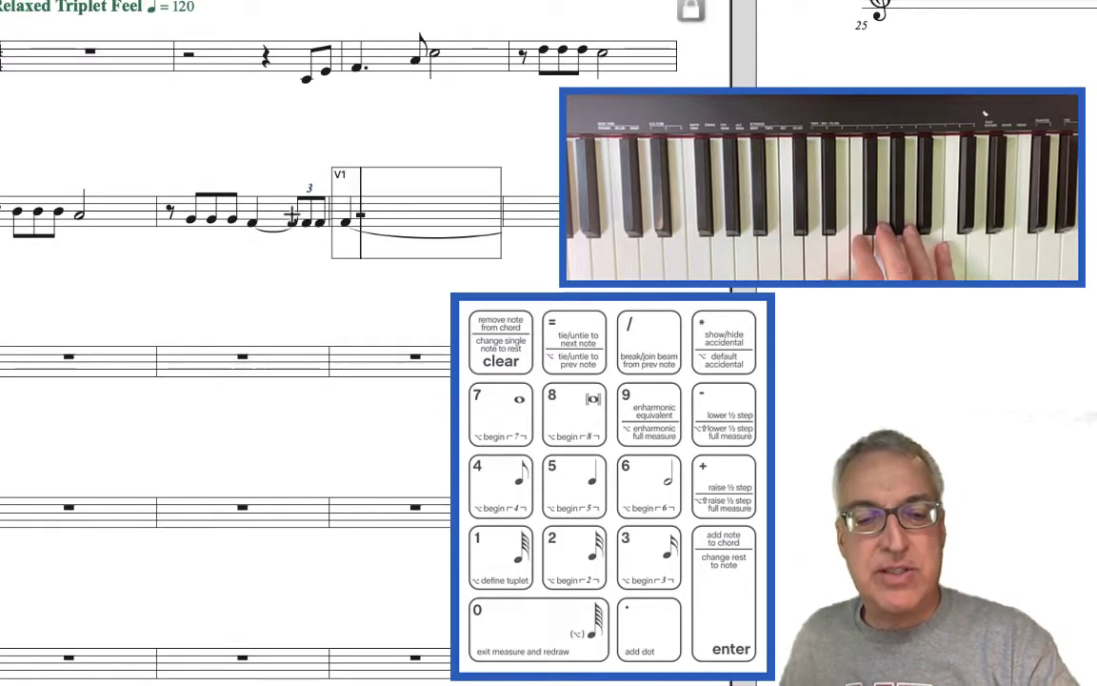
{"action": "key", "text": "4"}
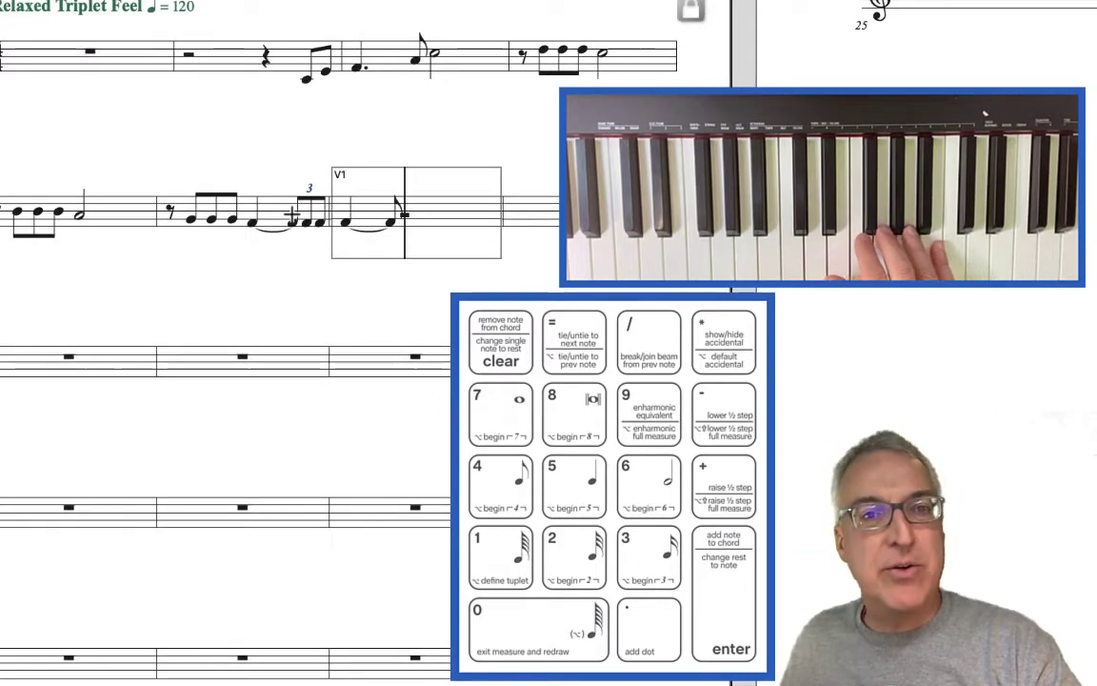
{"action": "key", "text": "Delete"}
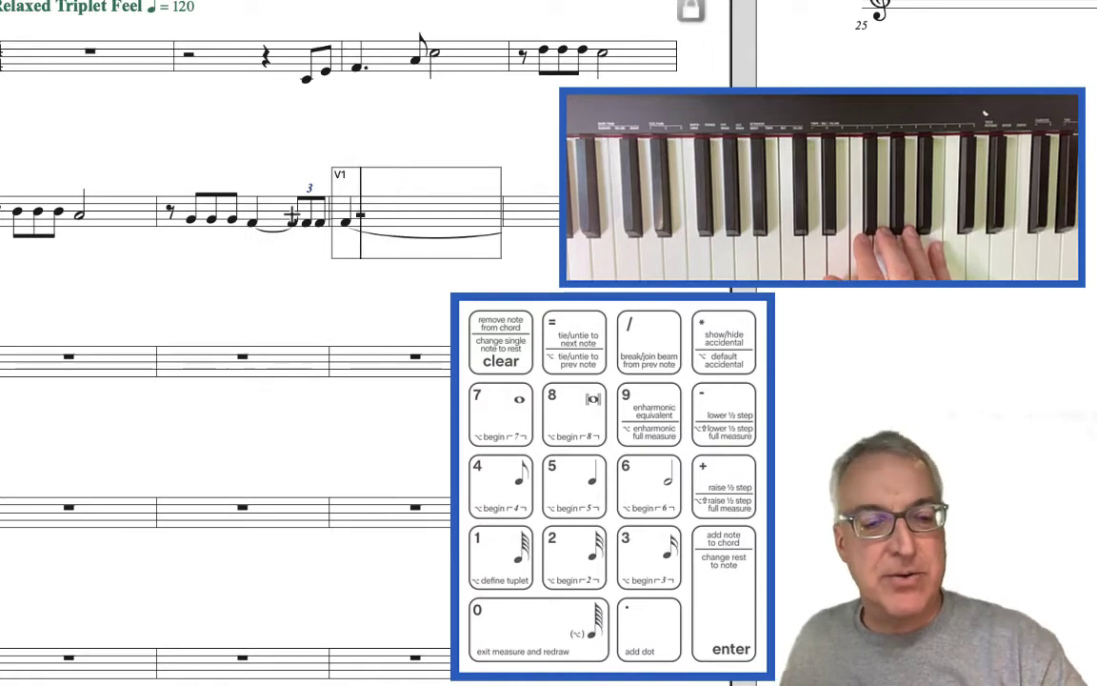
{"action": "key", "text": "ctrl+3"}
{"action": "key", "text": "4"}
{"action": "key", "text": "4"}
{"action": "key", "text": "4"}
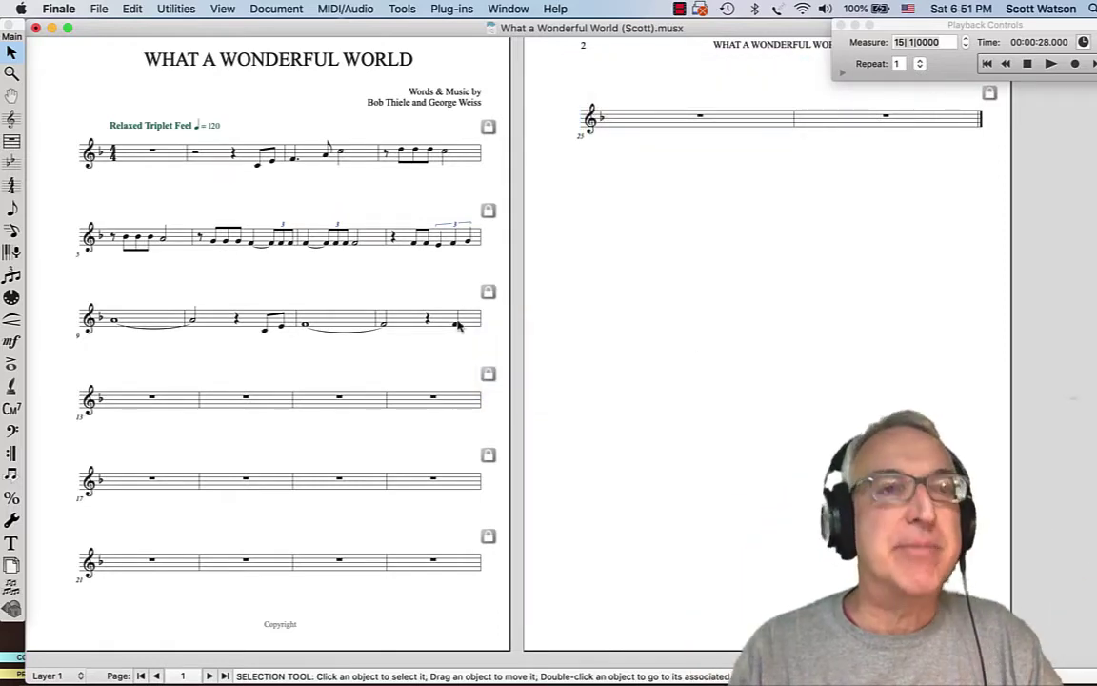
Step: Edit the tempo expression above measure 1 to read only "Relaxed Triplet Feel", removing its metronome marking
{"action": "left_click", "coordinate": [11, 340]}
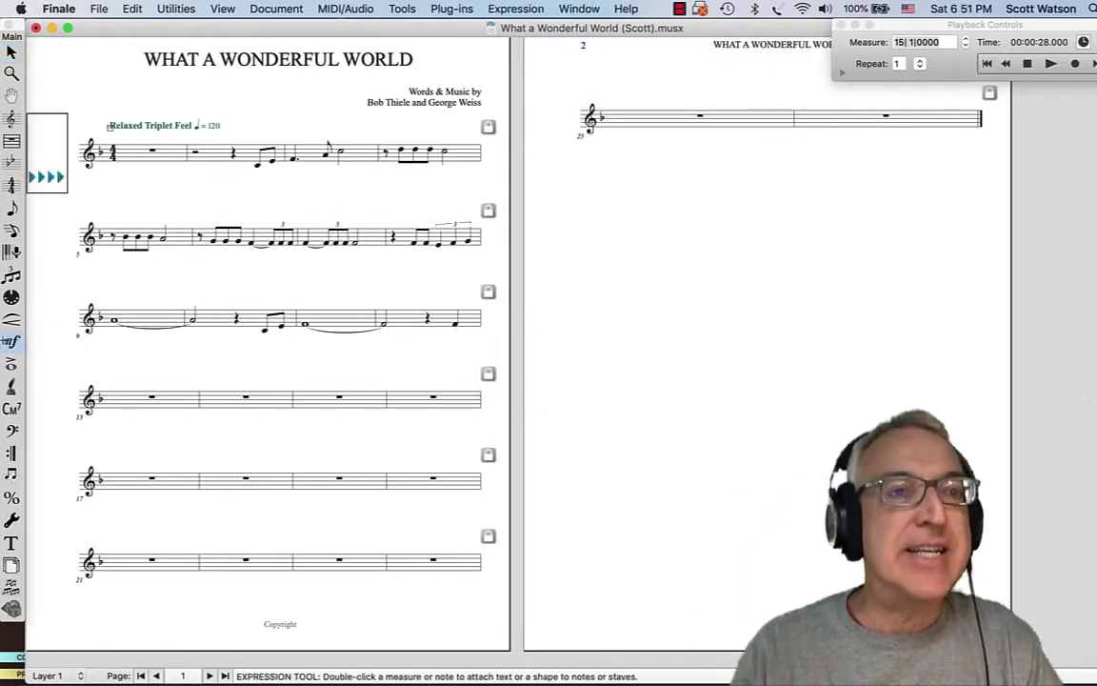
{"action": "double_click", "coordinate": [110, 131]}
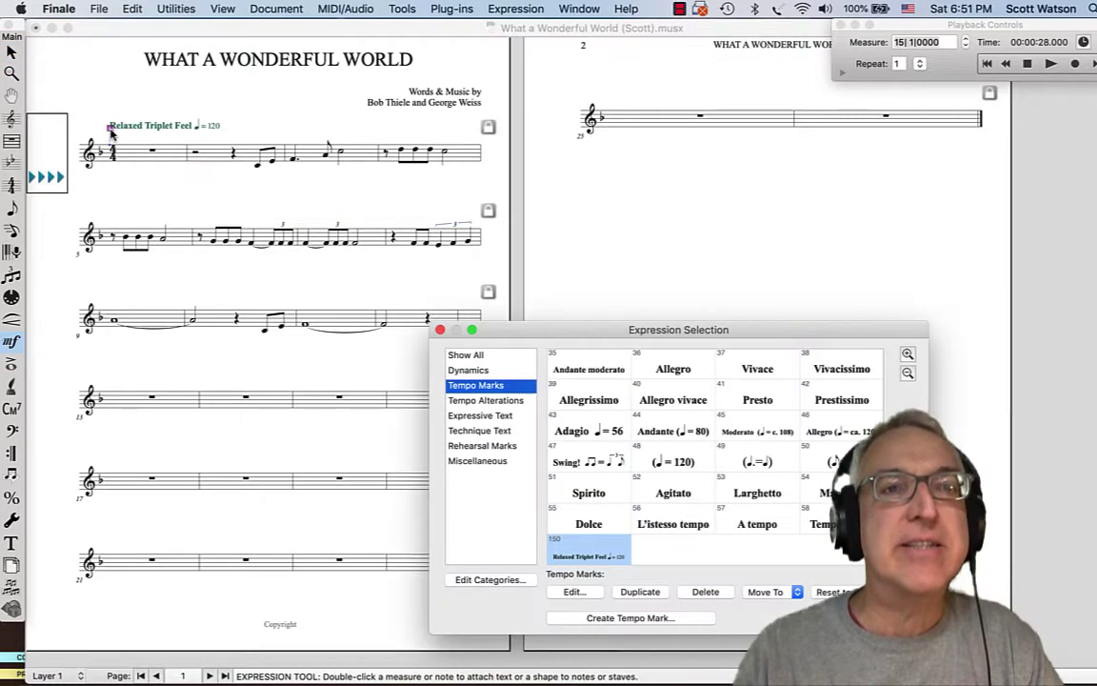
{"action": "left_click", "coordinate": [573, 593]}
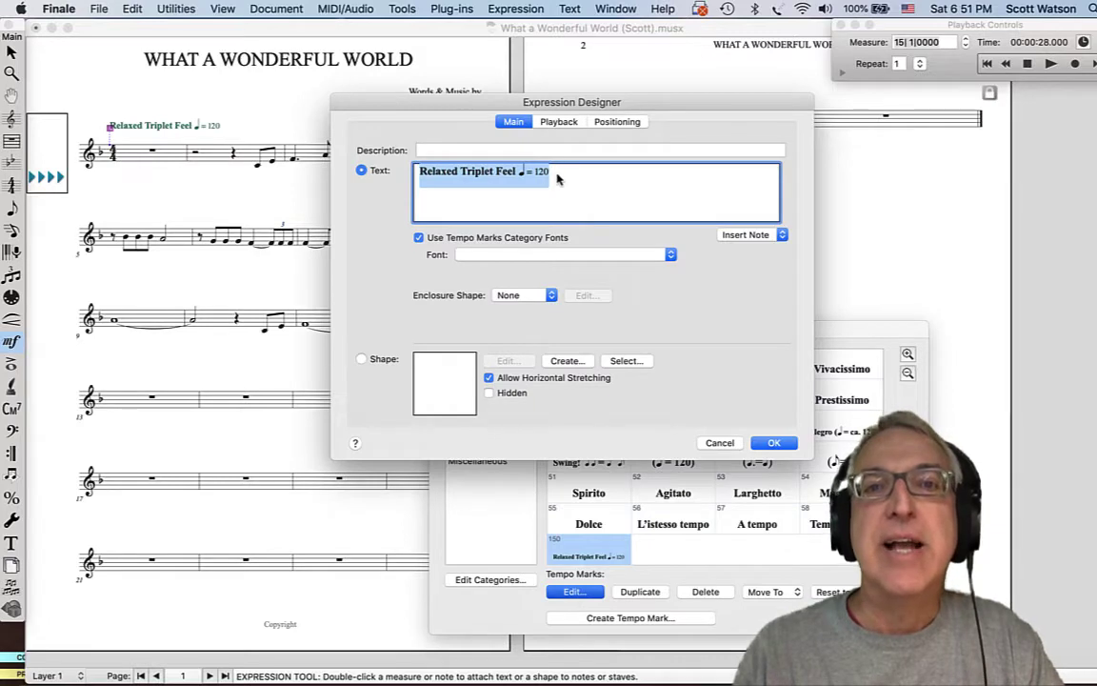
{"action": "left_click", "coordinate": [557, 175]}
{"action": "key", "text": "BackSpace"}
{"action": "key", "text": "BackSpace"}
{"action": "key", "text": "BackSpace"}
{"action": "key", "text": "BackSpace"}
{"action": "key", "text": "BackSpace"}
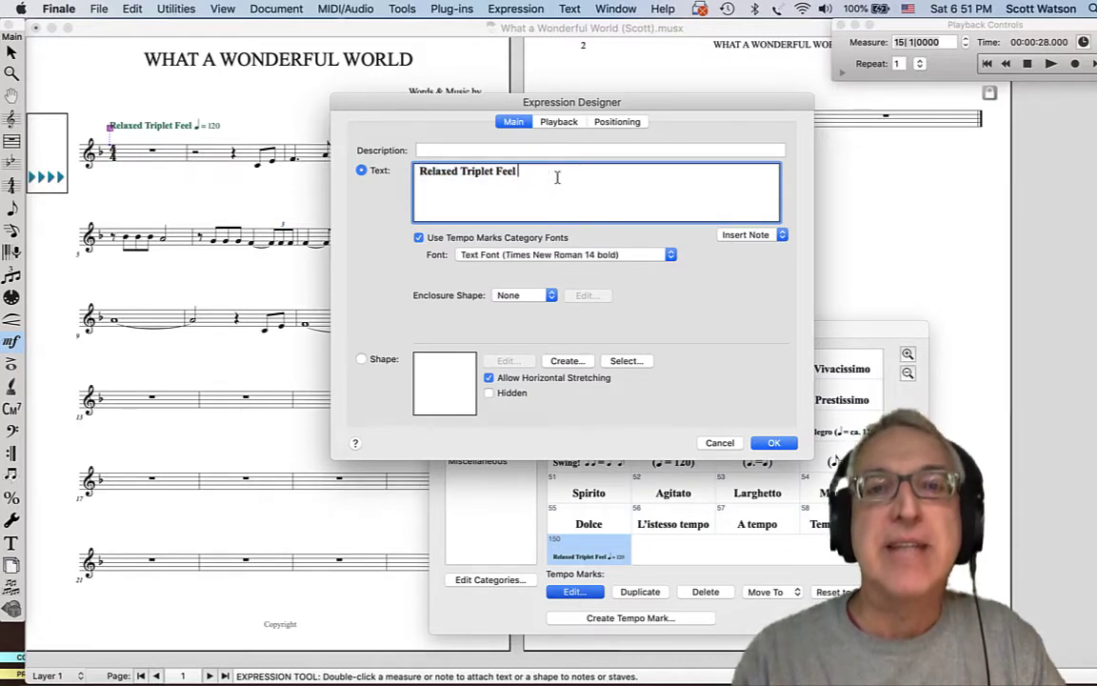
Step: Review the quarter-note playback tempo of the "Relaxed Triplet Feel" expression and apply the edited marking to the score
{"action": "left_click", "coordinate": [566, 128]}
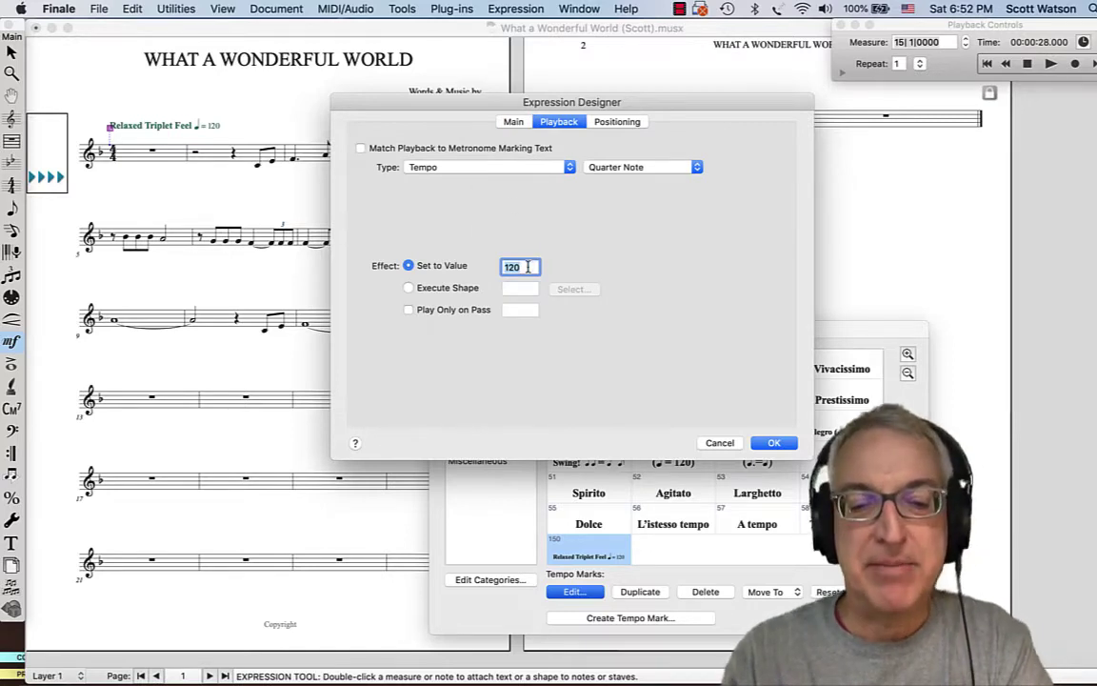
{"action": "left_click", "coordinate": [766, 443]}
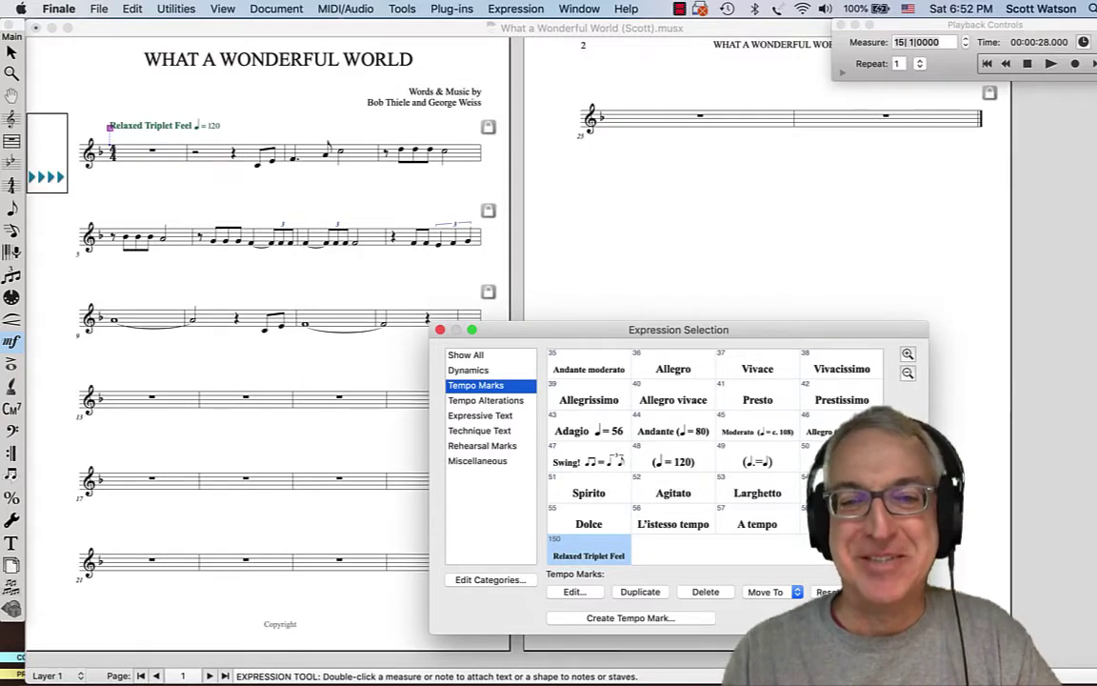
{"action": "key", "text": "Return"}
Step: Record the melody in real time with HyperScribe, starting at measure 13
{"action": "left_click", "coordinate": [12, 251]}
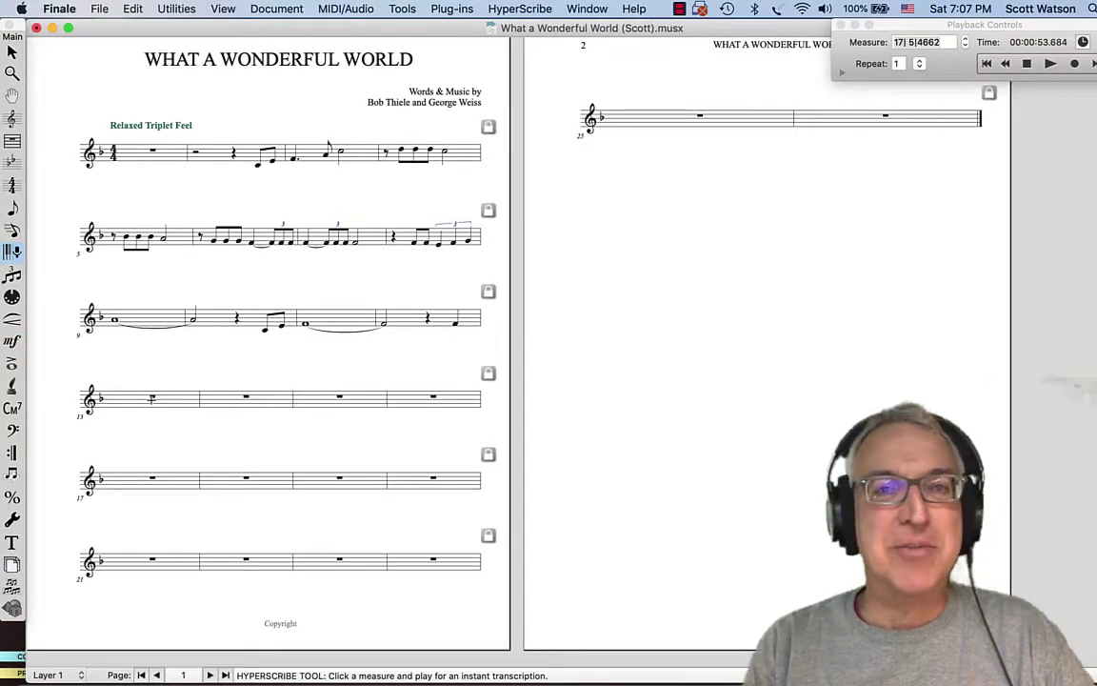
{"action": "left_click", "coordinate": [151, 398]}
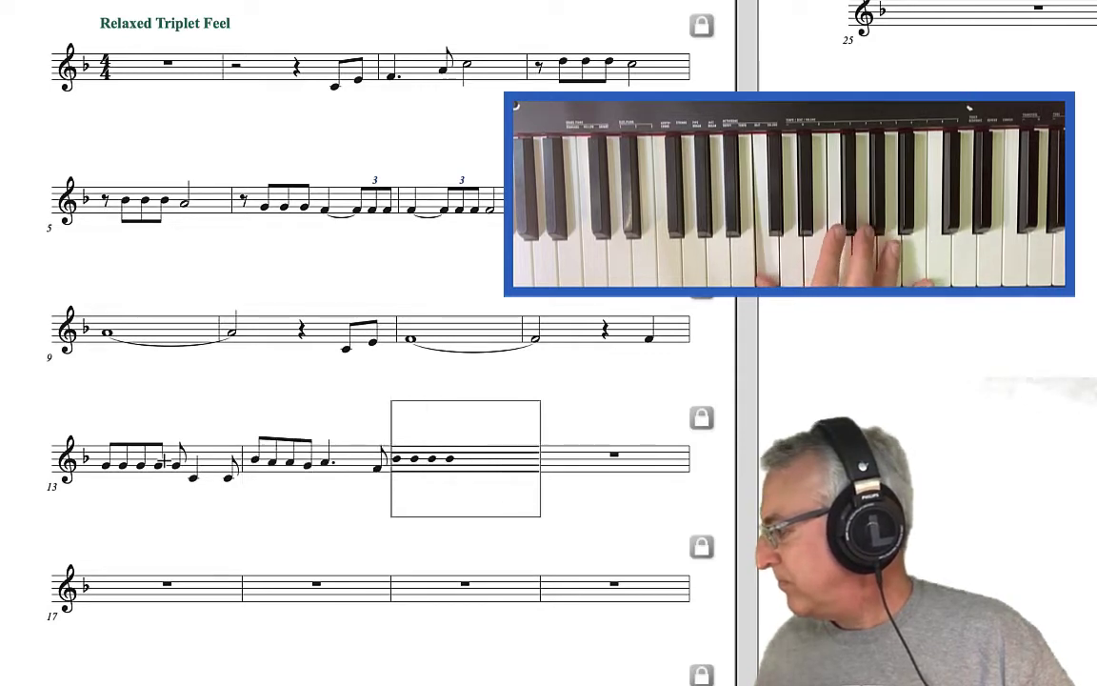
{"action": "left_click", "coordinate": [139, 404]}
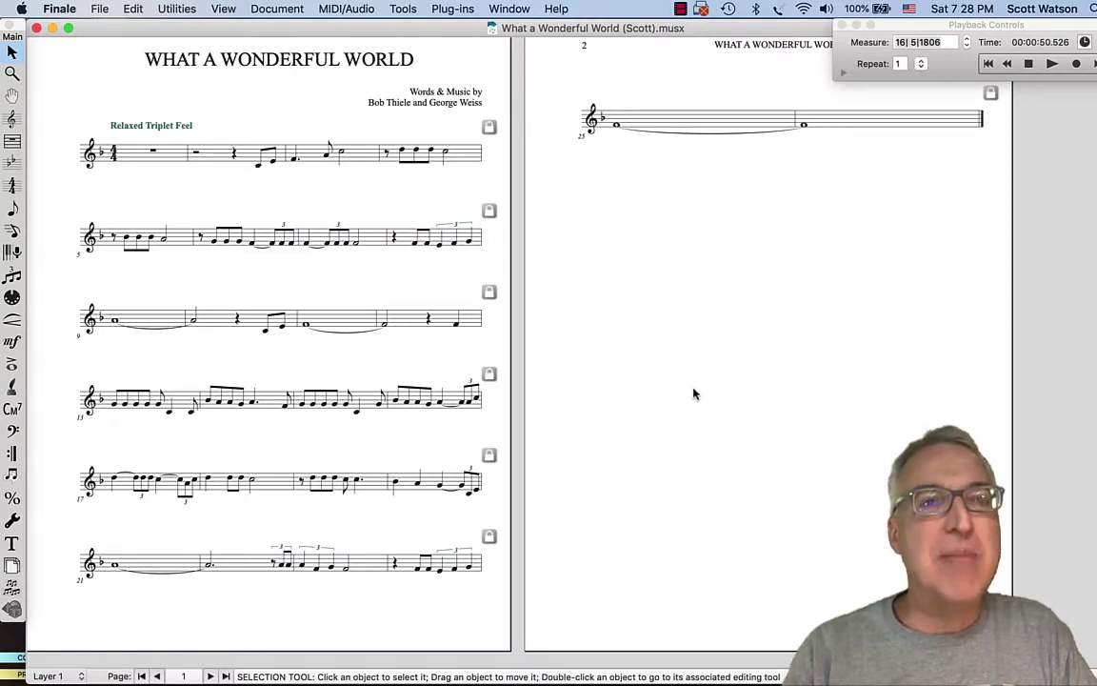
Step: Apply note spacing to the entire score in the current part/score and update the layout
{"action": "left_click", "coordinate": [51, 153]}
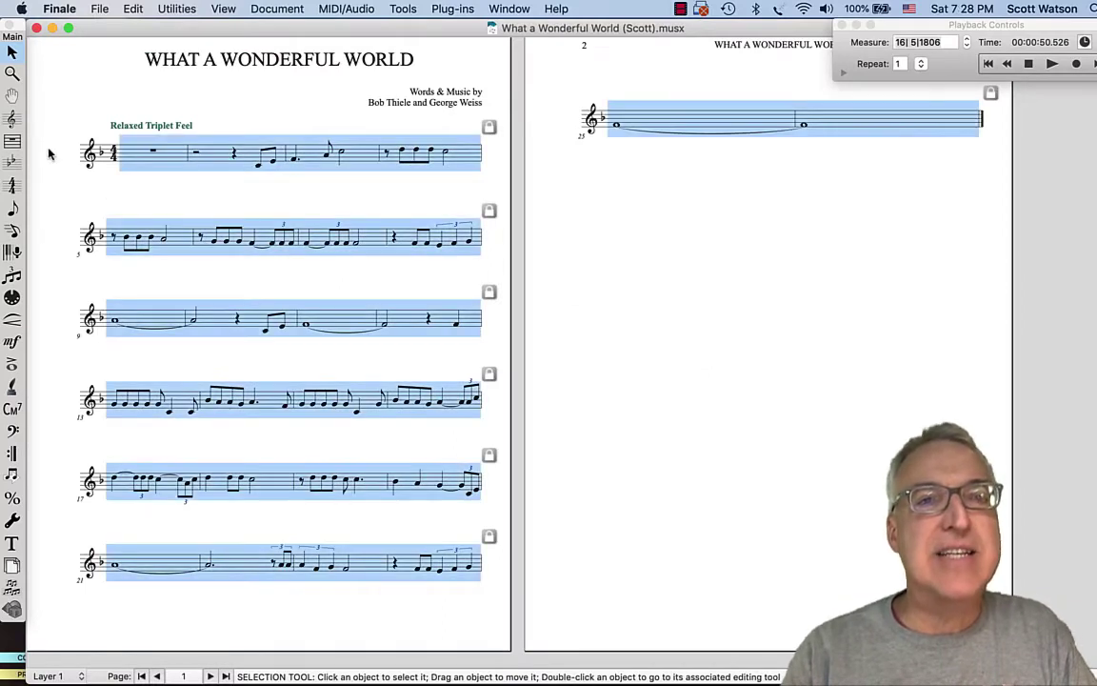
{"action": "left_click", "coordinate": [162, 8]}
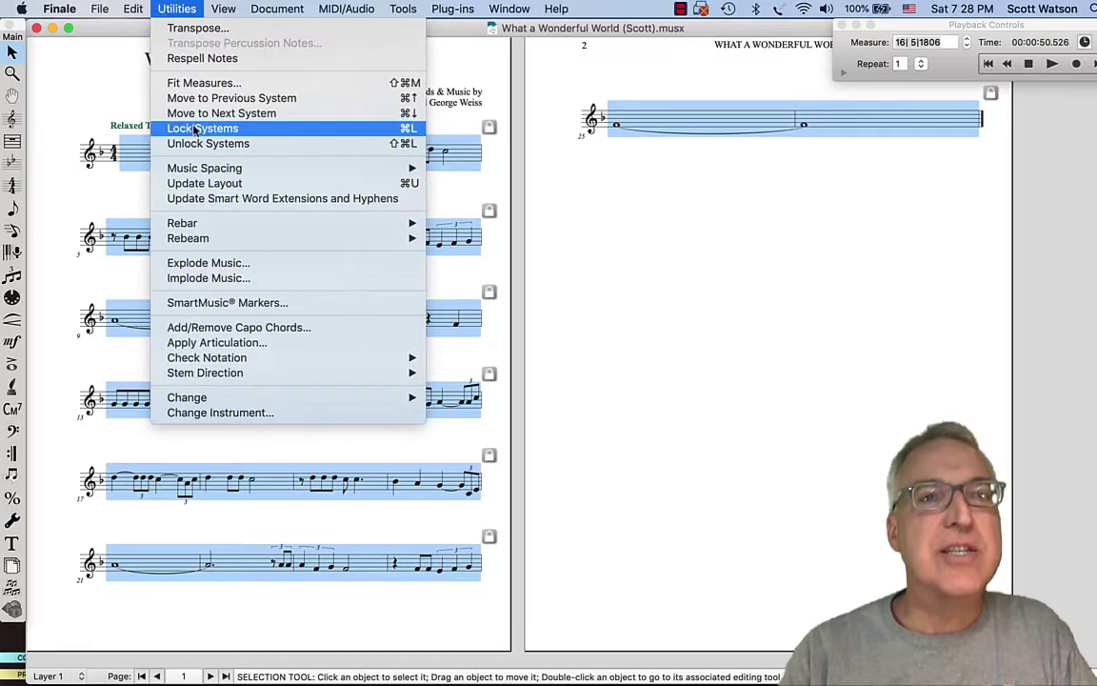
{"action": "mouse_move", "coordinate": [199, 172]}
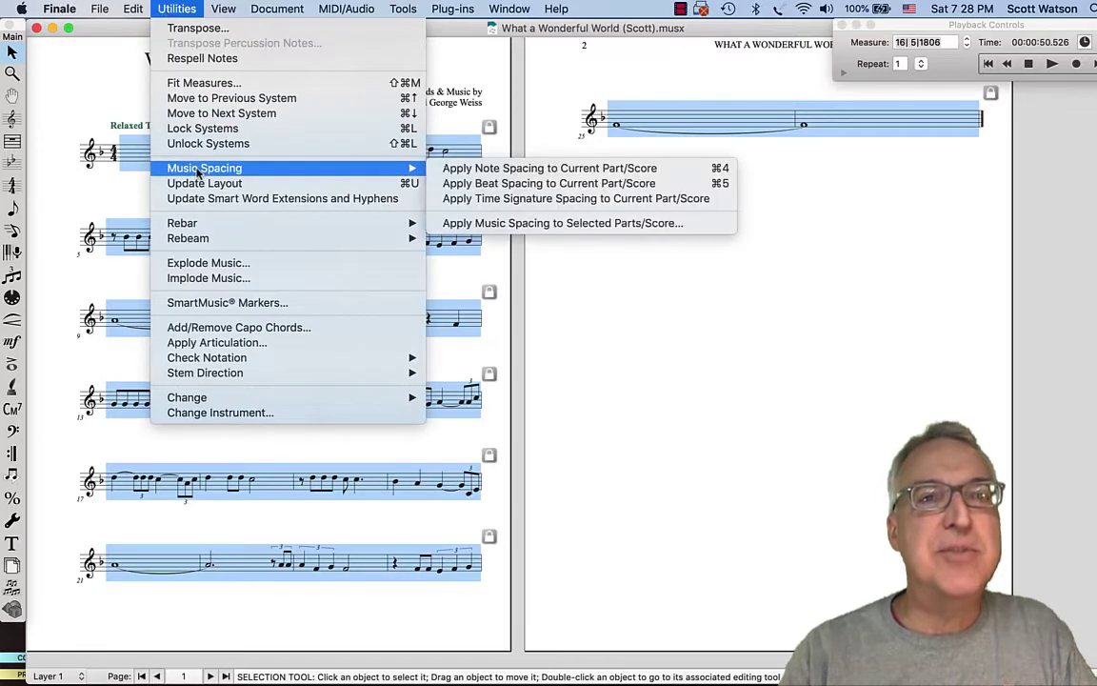
{"action": "left_click", "coordinate": [457, 169]}
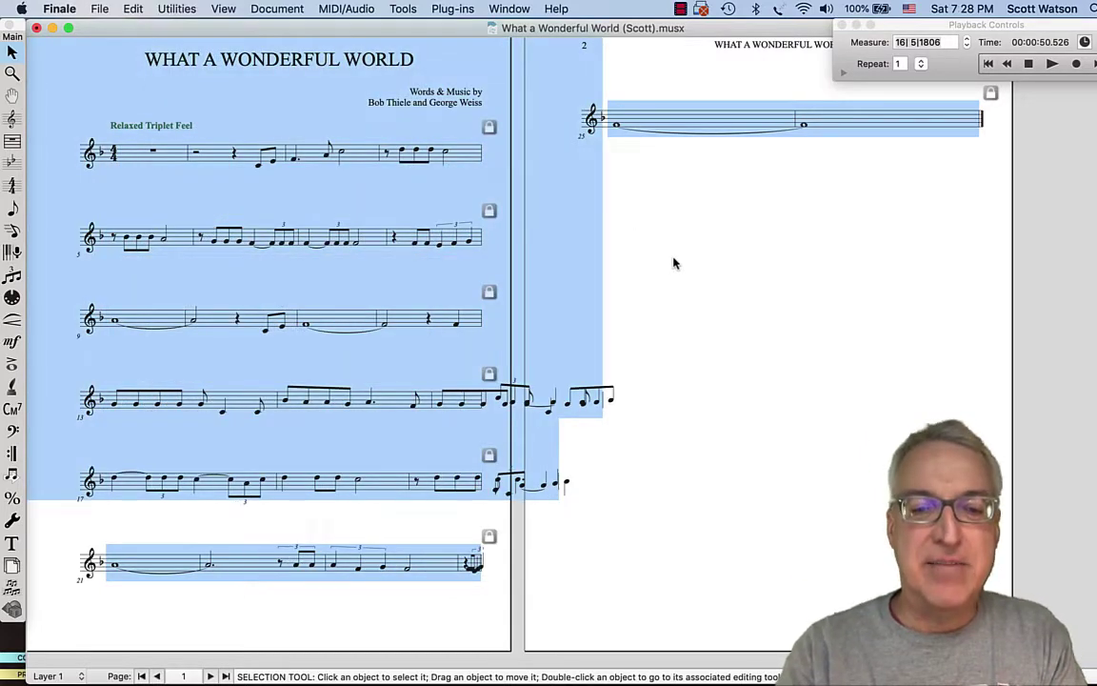
{"action": "key", "text": "super+u"}
{"action": "left_click", "coordinate": [668, 374]}
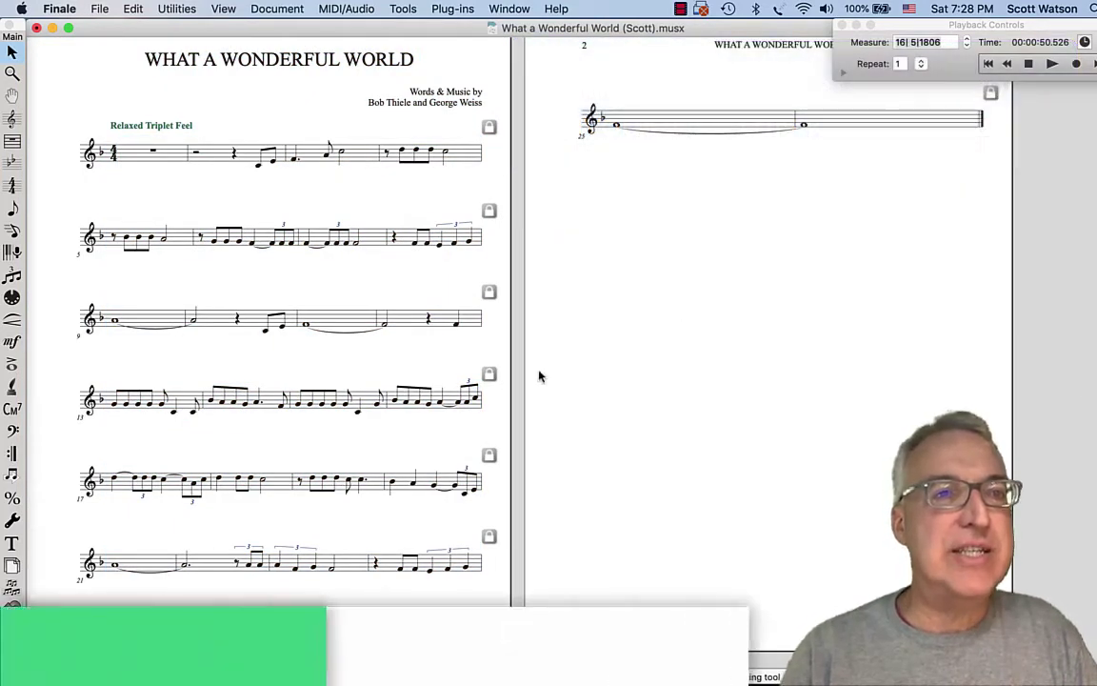
Step: Apply the Slash Notation staff style to measure 1 and the rests in measure 2, for score and parts
{"action": "left_click", "coordinate": [12, 117]}
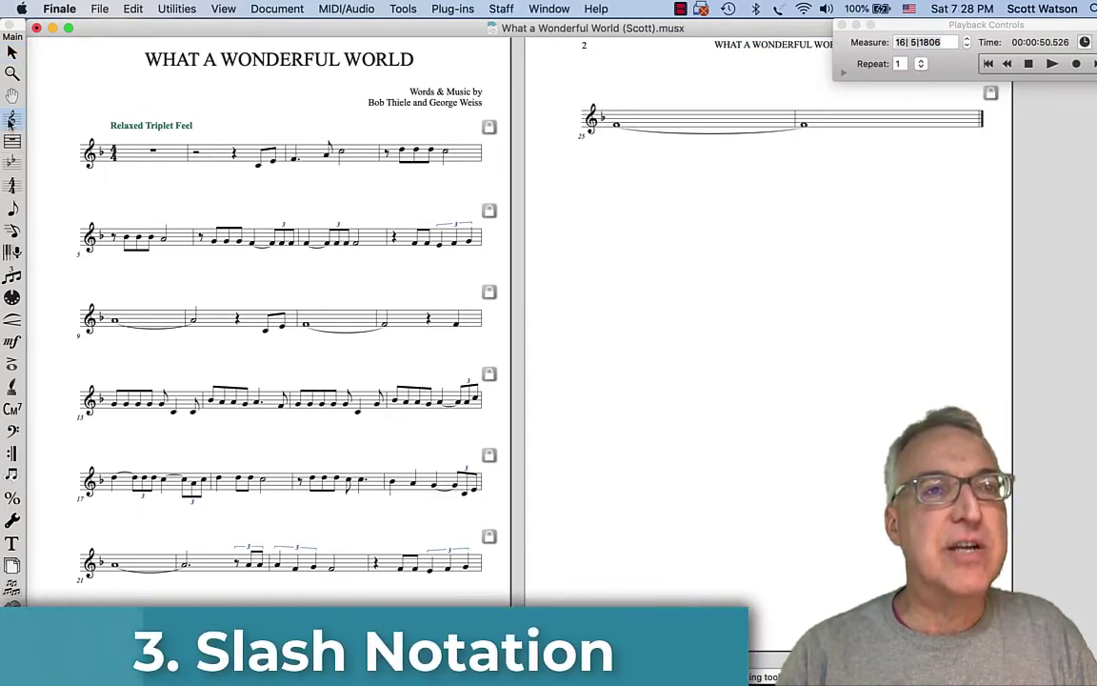
{"action": "left_click", "coordinate": [133, 153]}
{"action": "left_click_drag", "start_coordinate": [134, 157], "coordinate": [253, 179]}
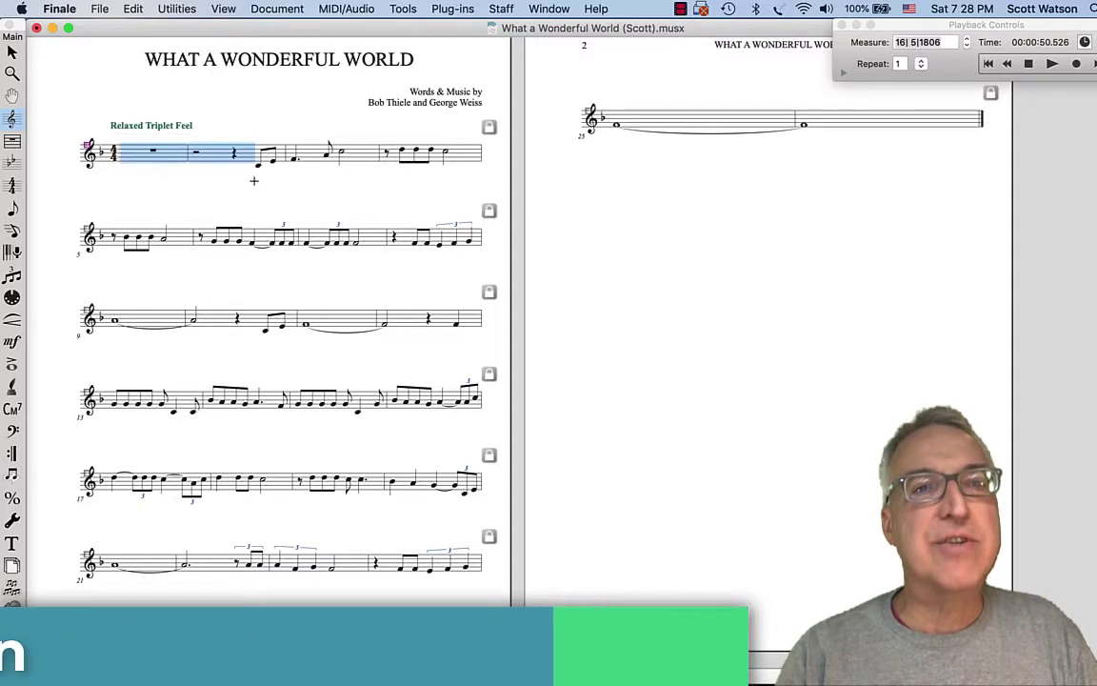
{"action": "left_click", "coordinate": [500, 8]}
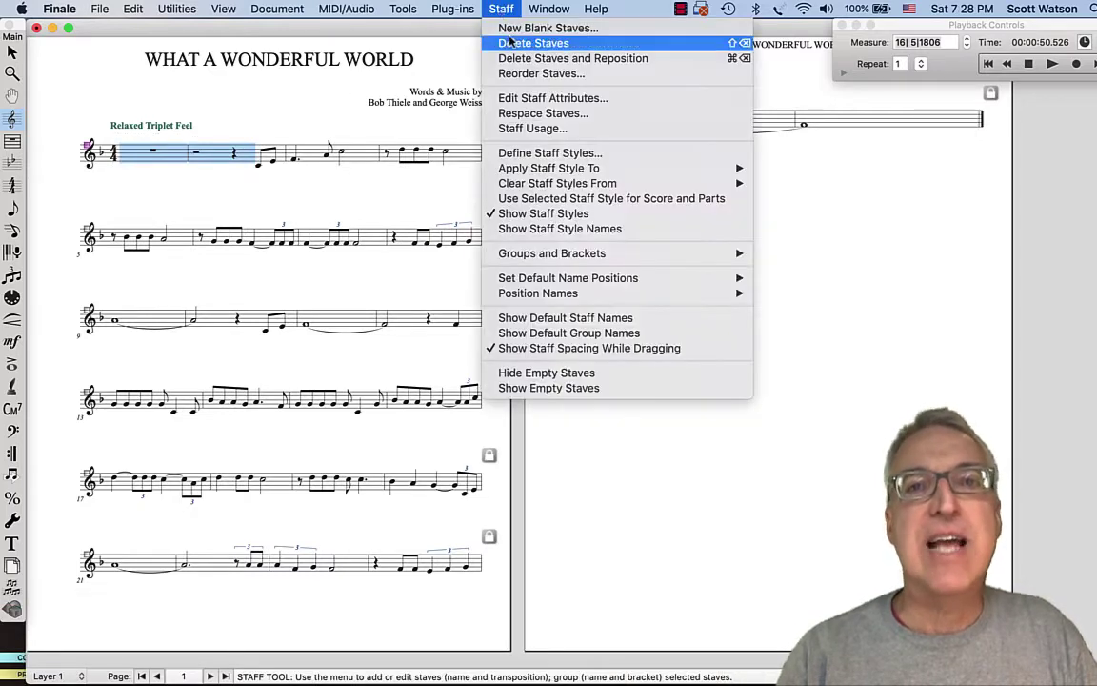
{"action": "mouse_move", "coordinate": [540, 174]}
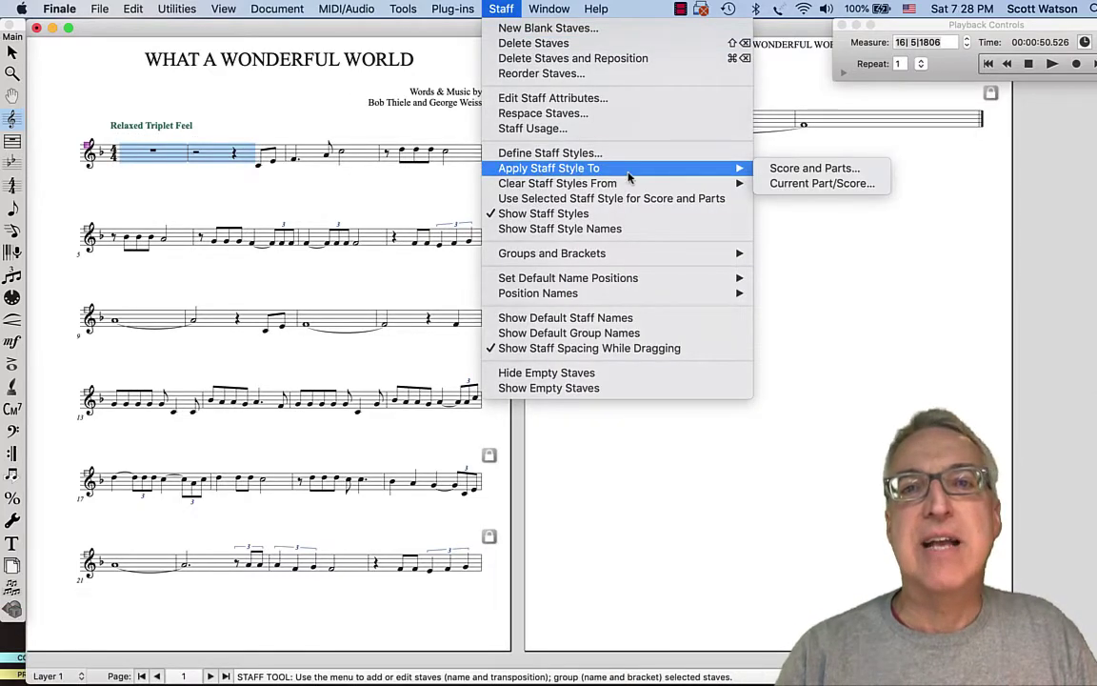
{"action": "left_click", "coordinate": [781, 167]}
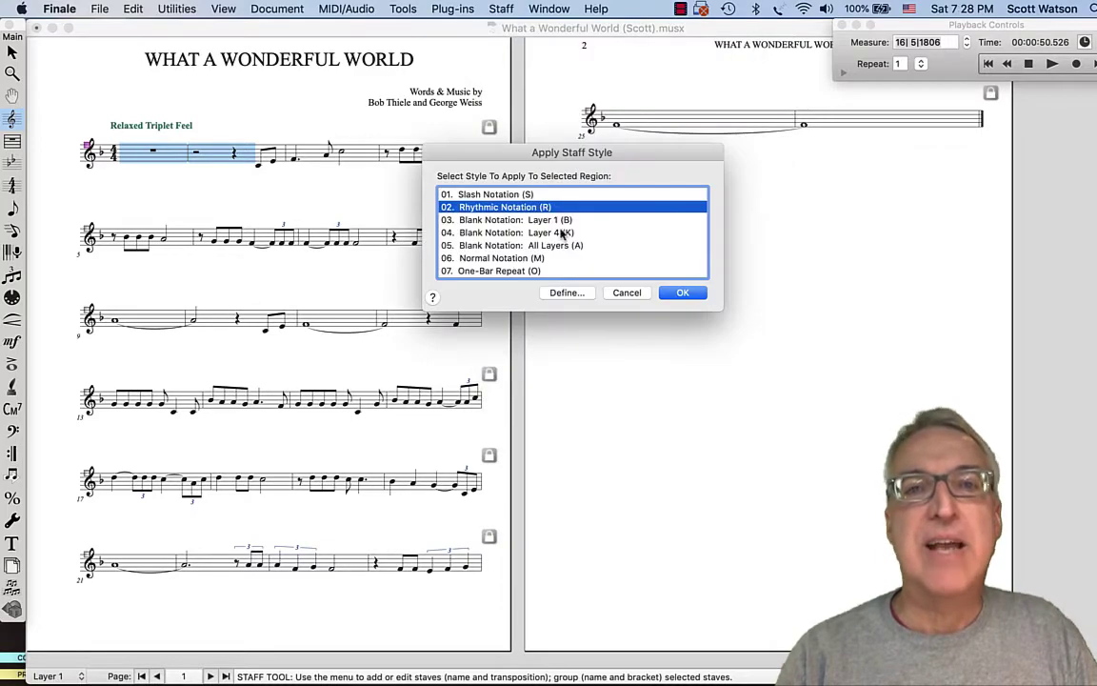
{"action": "left_click", "coordinate": [512, 195]}
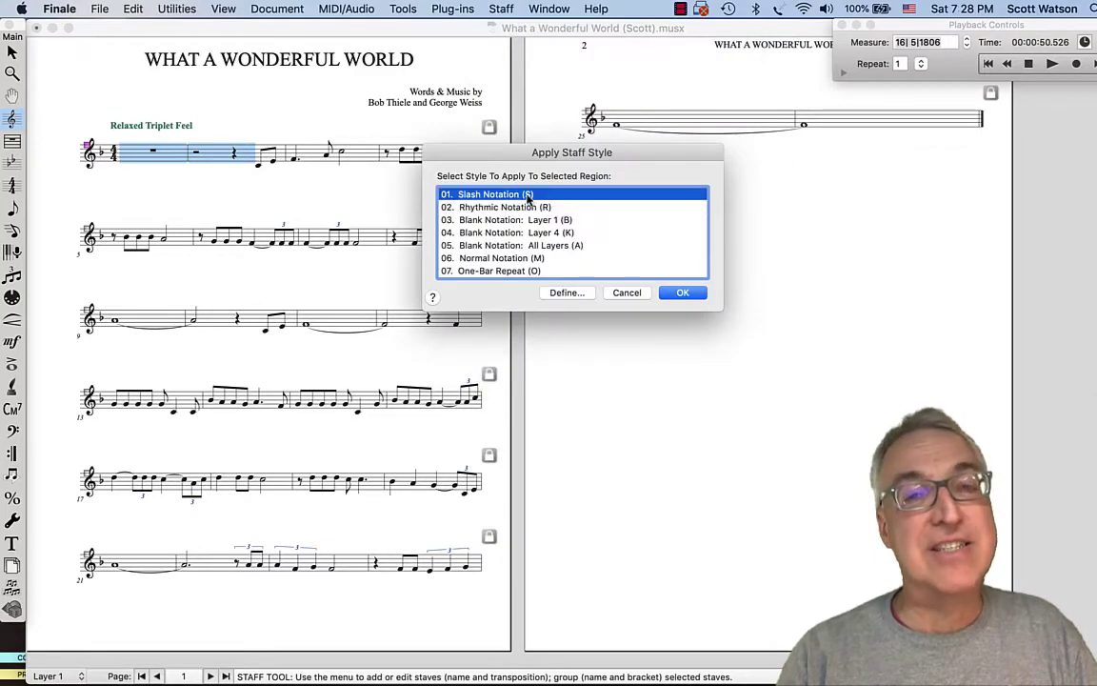
{"action": "left_click", "coordinate": [676, 291]}
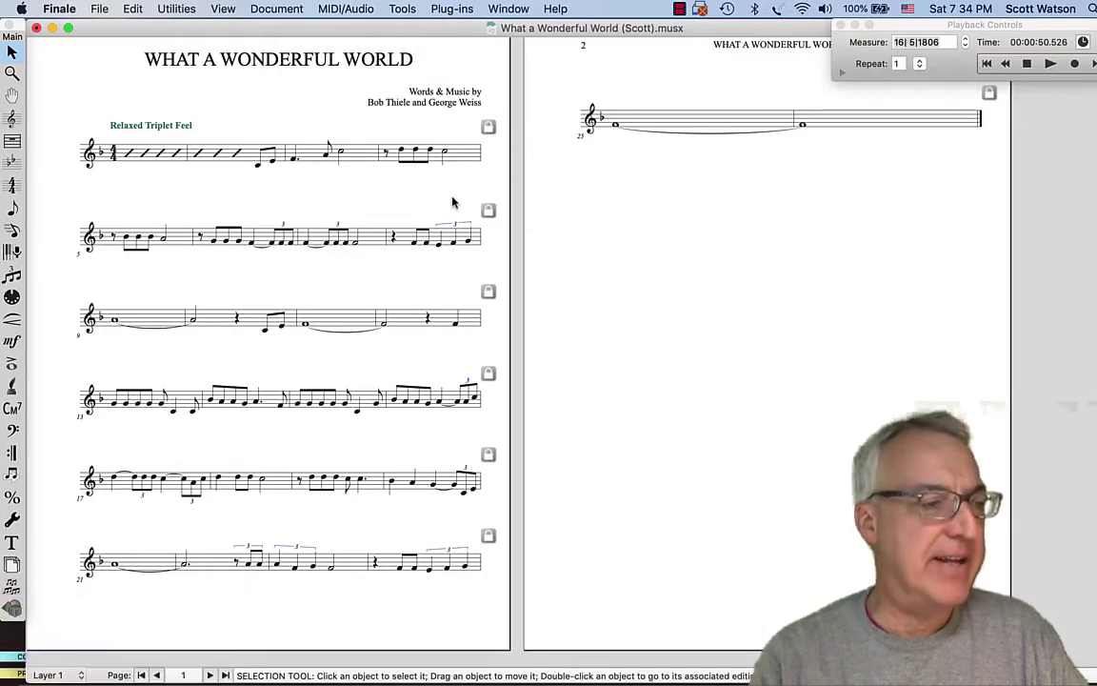
Step: Move measure 8 to the third system and measure 11 to the fourth system
{"action": "left_click", "coordinate": [408, 244]}
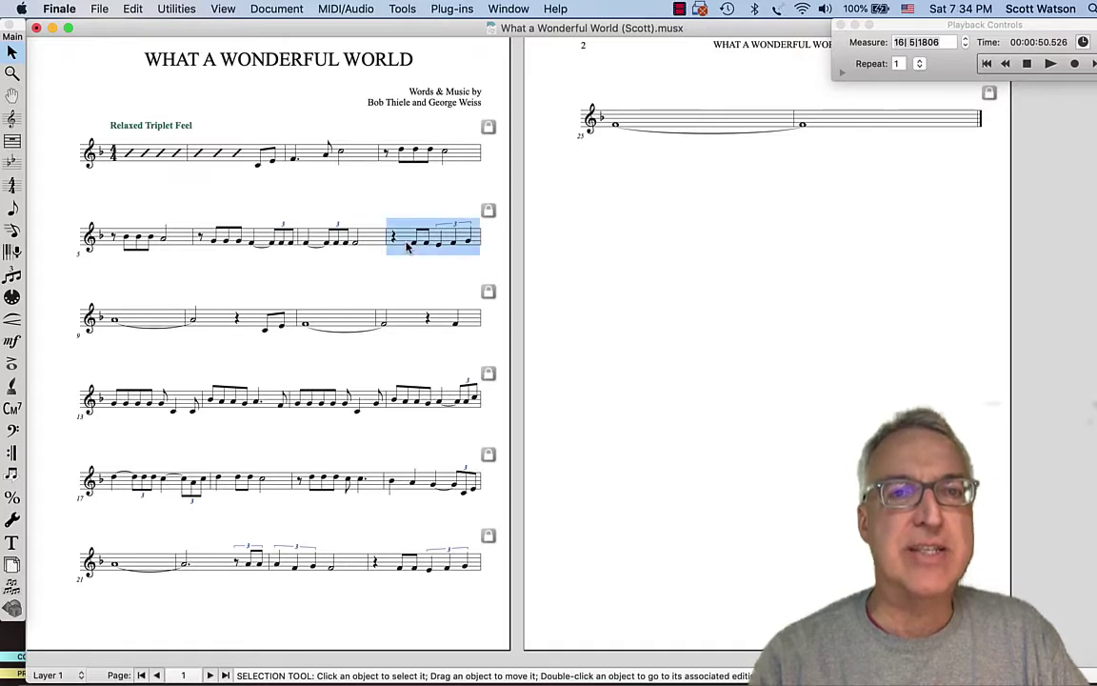
{"action": "key", "text": "Down"}
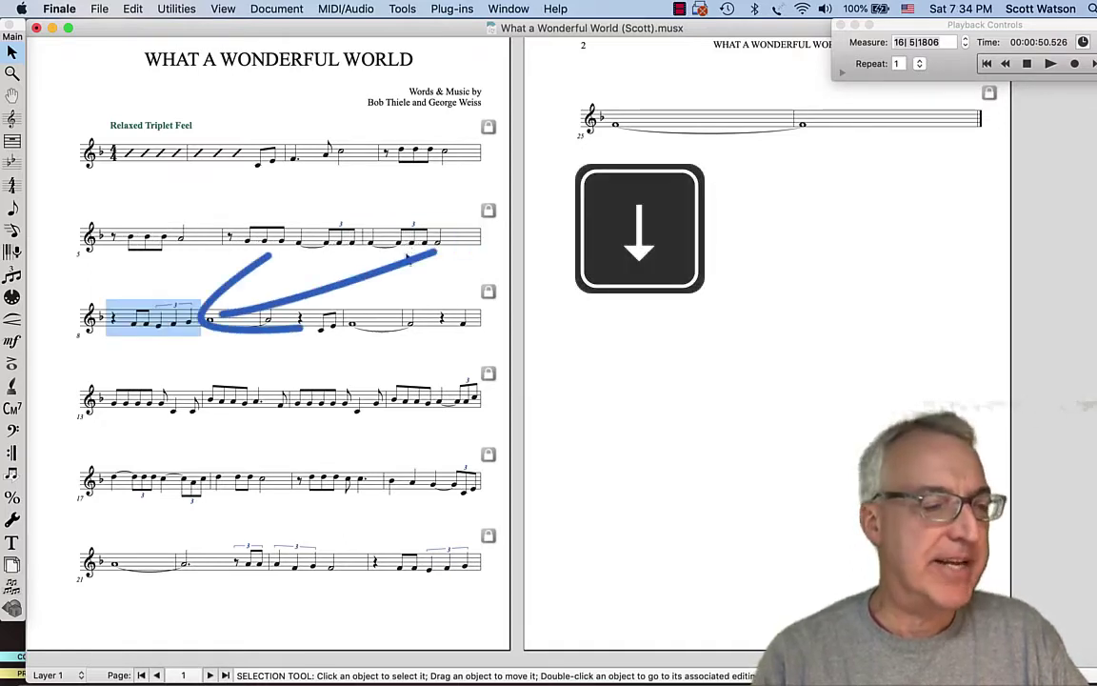
{"action": "left_click", "coordinate": [371, 322]}
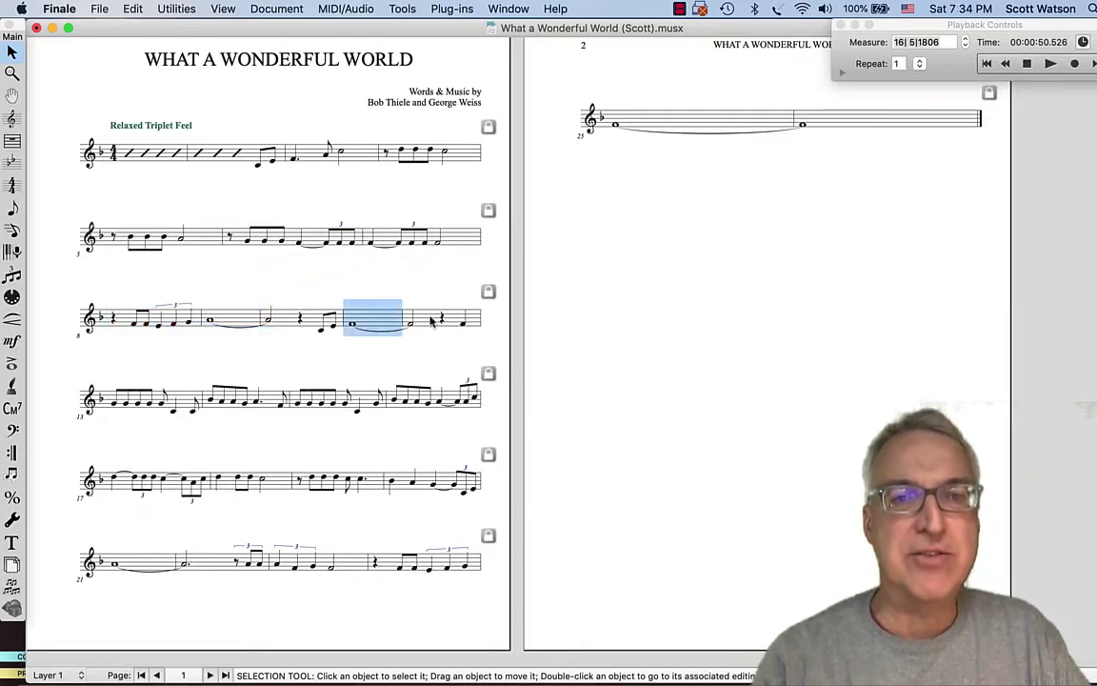
{"action": "key", "text": "Down"}
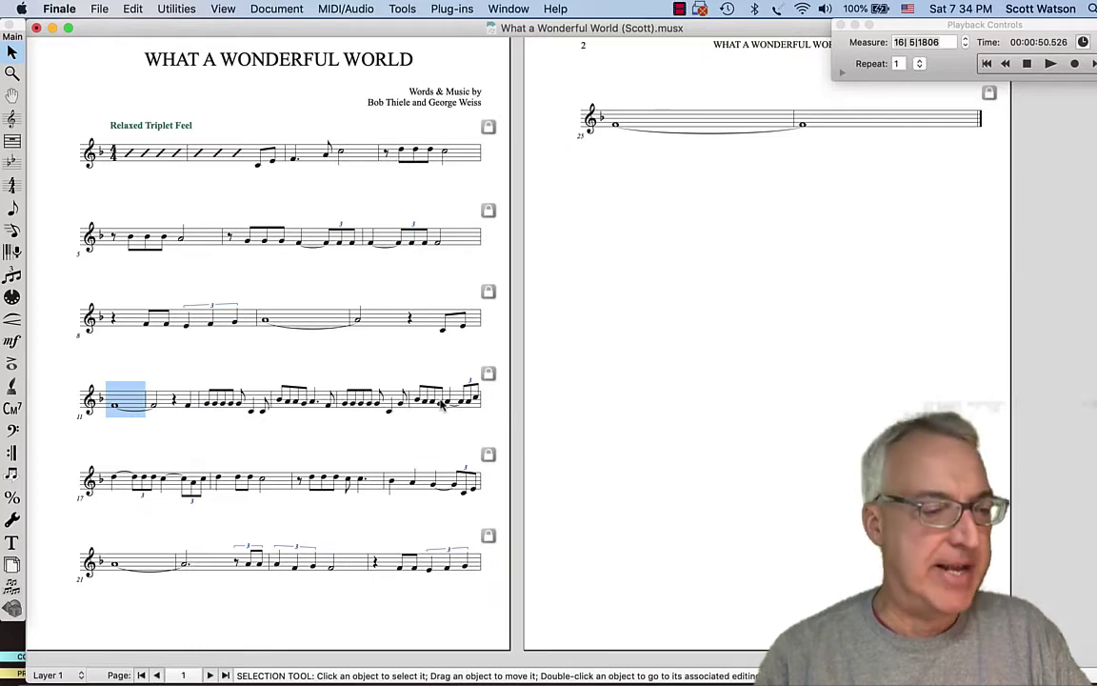
{"action": "key", "text": "Escape"}
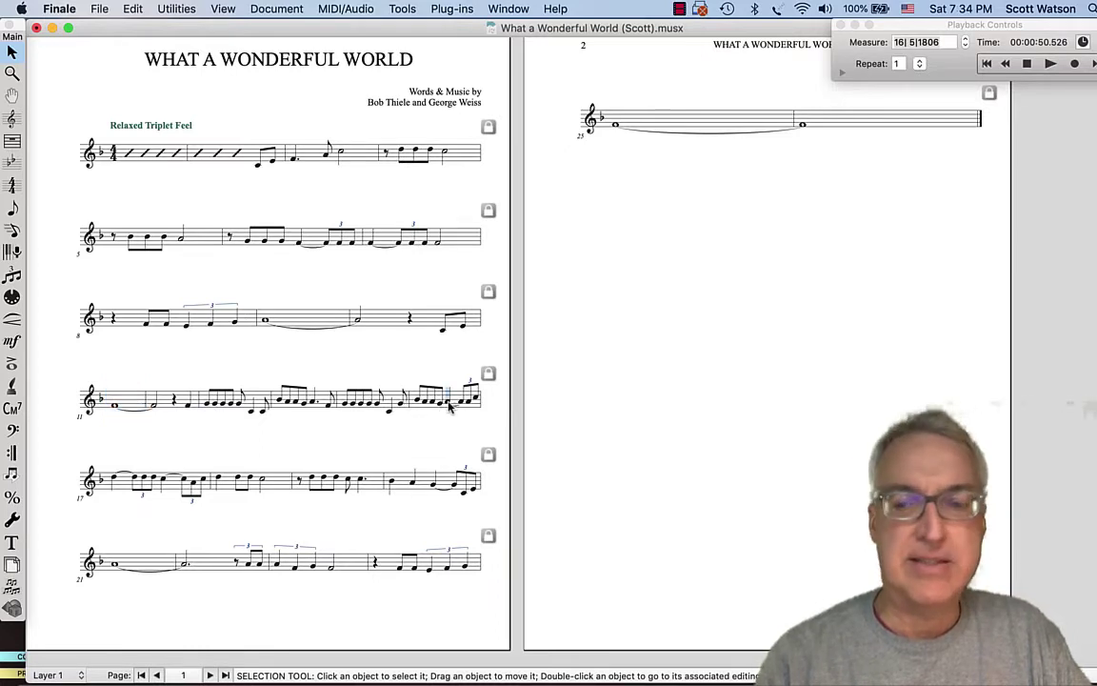
Step: Move measure 16 and measure 15 from the fourth system to the fifth system
{"action": "left_click", "coordinate": [451, 407]}
{"action": "key", "text": "Down"}
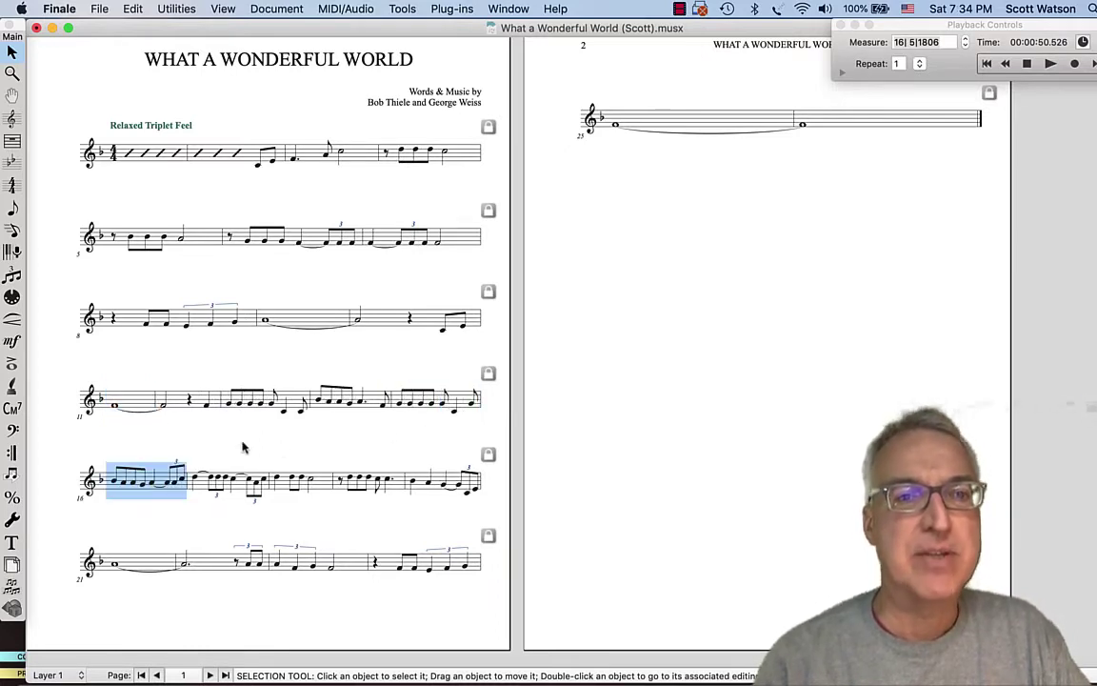
{"action": "left_click", "coordinate": [427, 406]}
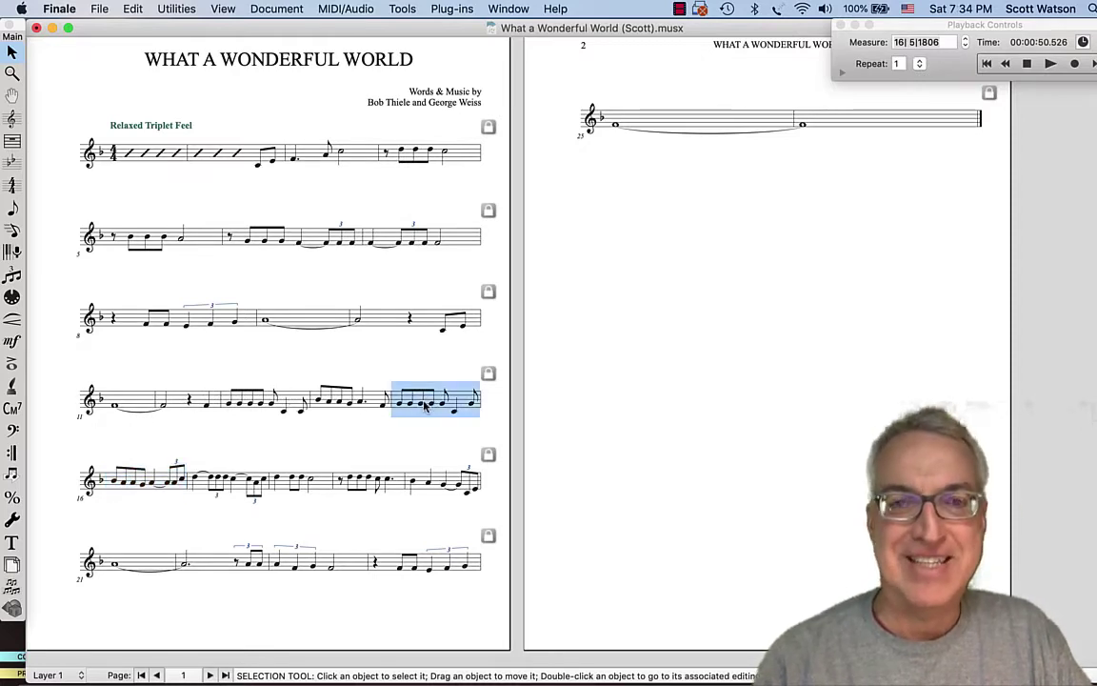
{"action": "key", "text": "Down"}
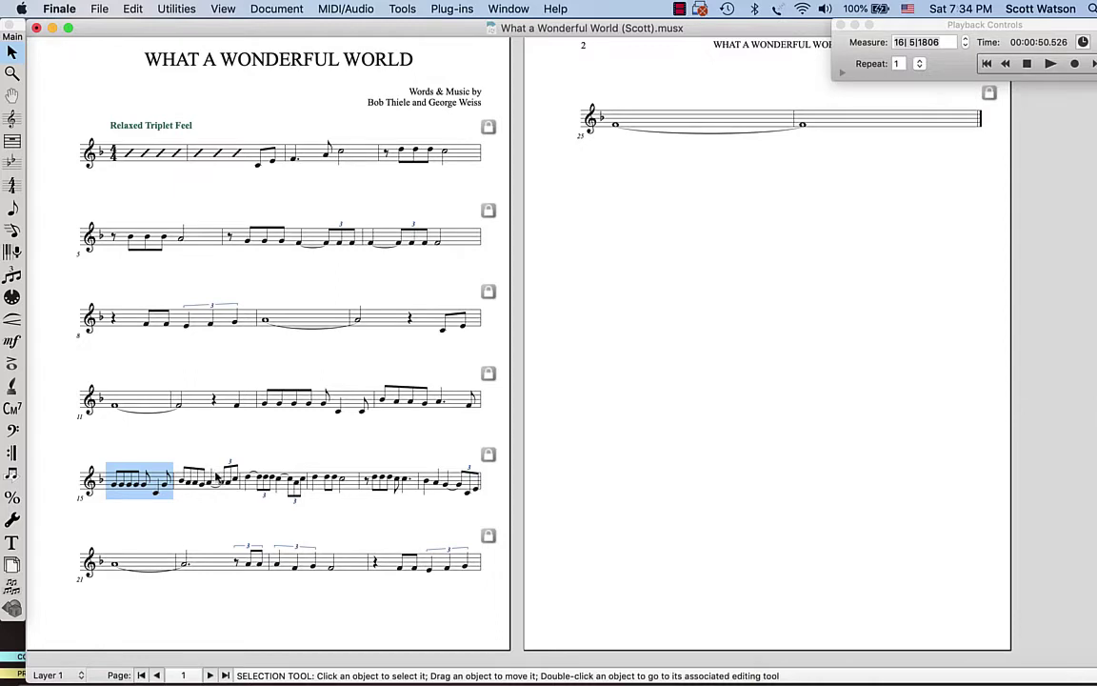
Step: Move measure 18 to the sixth system, measure 21 to the first system on page 2, and measure 24 to a system below it
{"action": "left_click", "coordinate": [329, 481]}
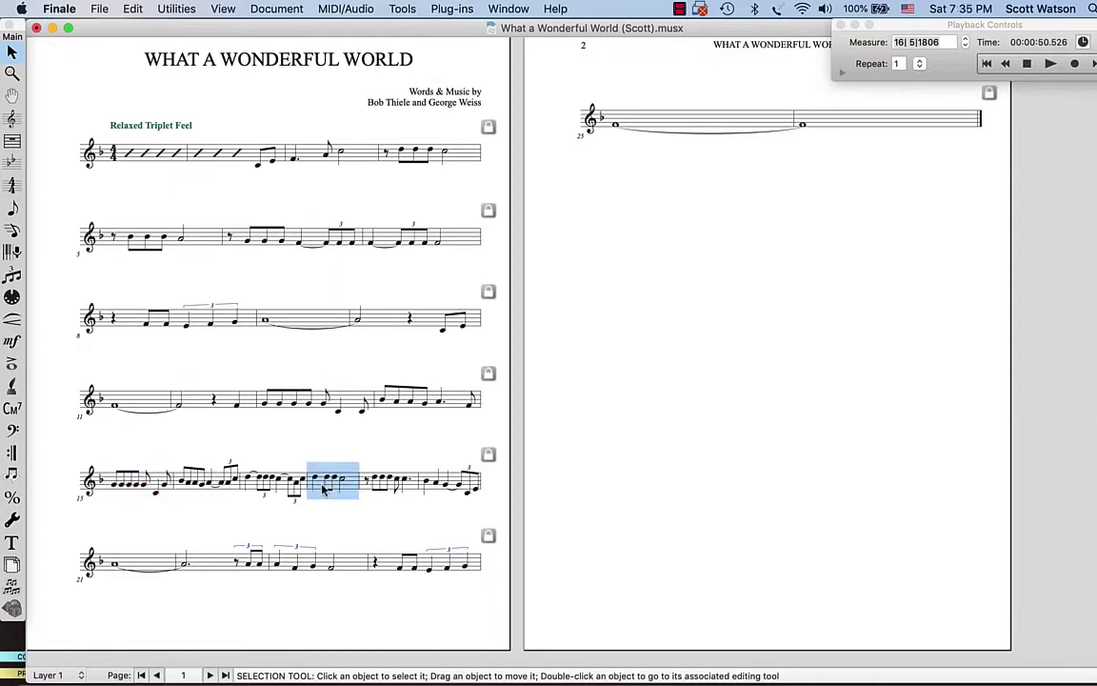
{"action": "key", "text": "Down"}
{"action": "left_click", "coordinate": [300, 562]}
{"action": "key", "text": "Down"}
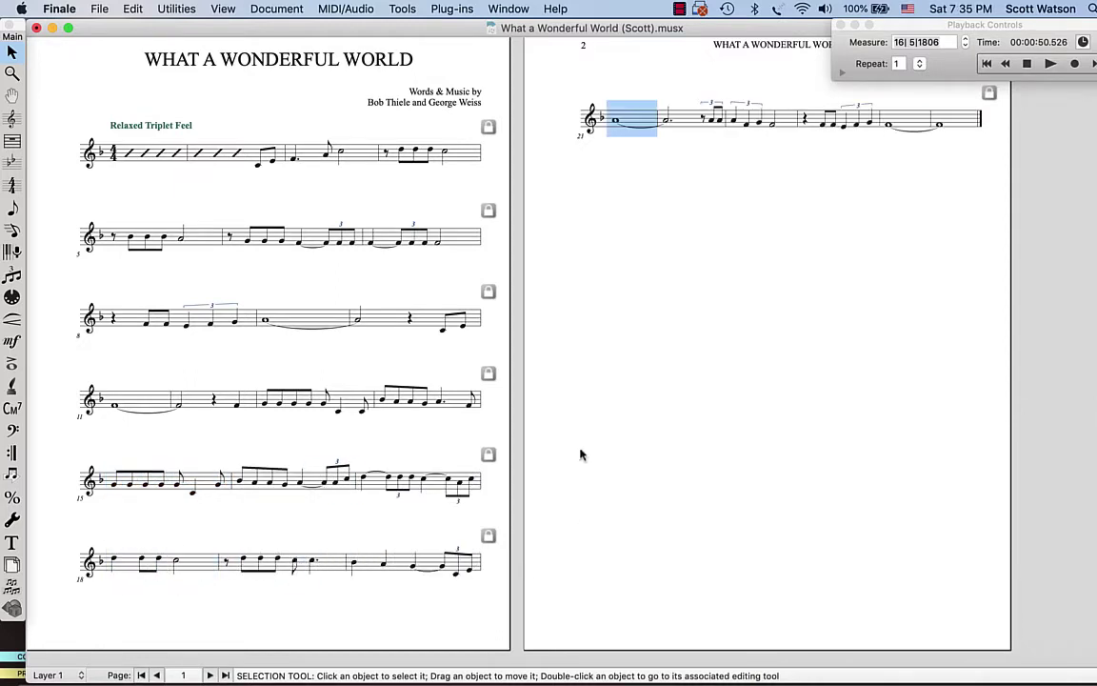
{"action": "left_click", "coordinate": [783, 124]}
{"action": "key", "text": "Down"}
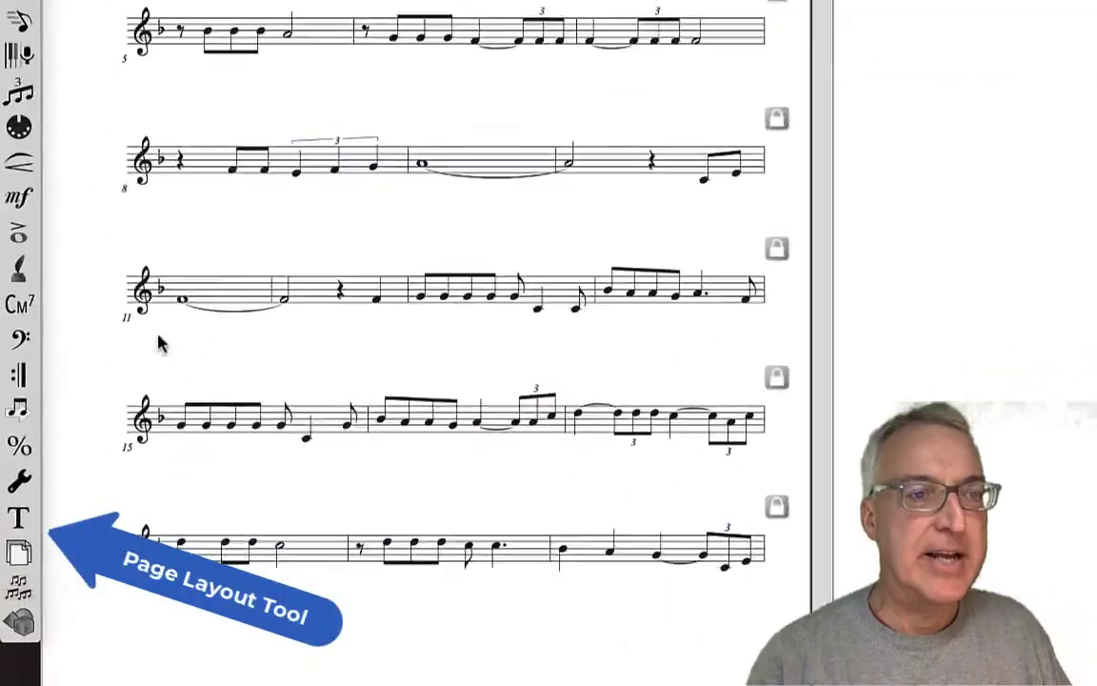
Step: Reposition system 8 lower on page 2 and systems 5 and 6 lower on page 1 with the Page Layout tool
{"action": "left_click", "coordinate": [33, 524]}
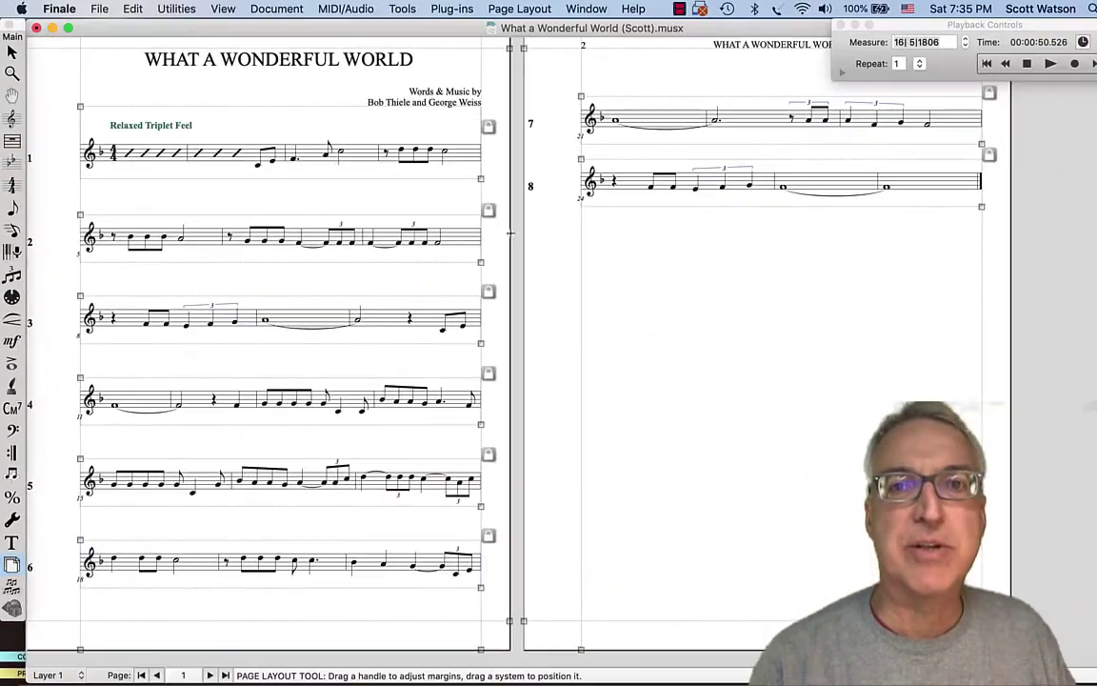
{"action": "left_click_drag", "start_coordinate": [627, 174], "coordinate": [627, 203]}
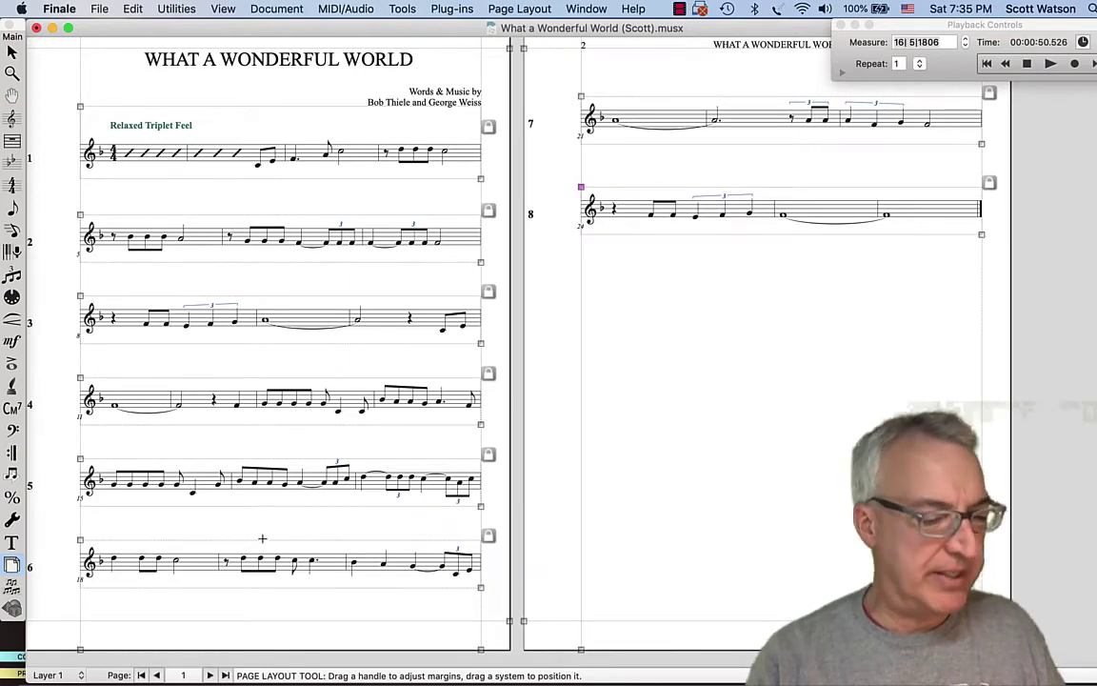
{"action": "left_click_drag", "start_coordinate": [238, 572], "coordinate": [238, 586]}
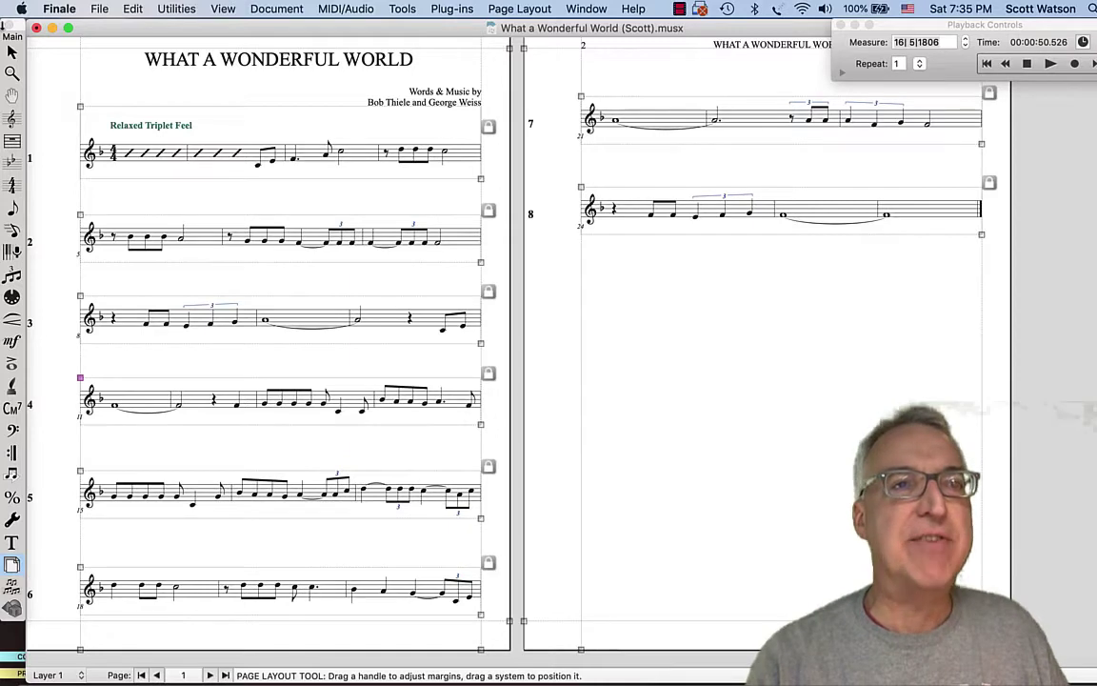
Step: Add a forward repeat bar at the start of measure 3 with the Repeat tool
{"action": "left_click", "coordinate": [11, 52]}
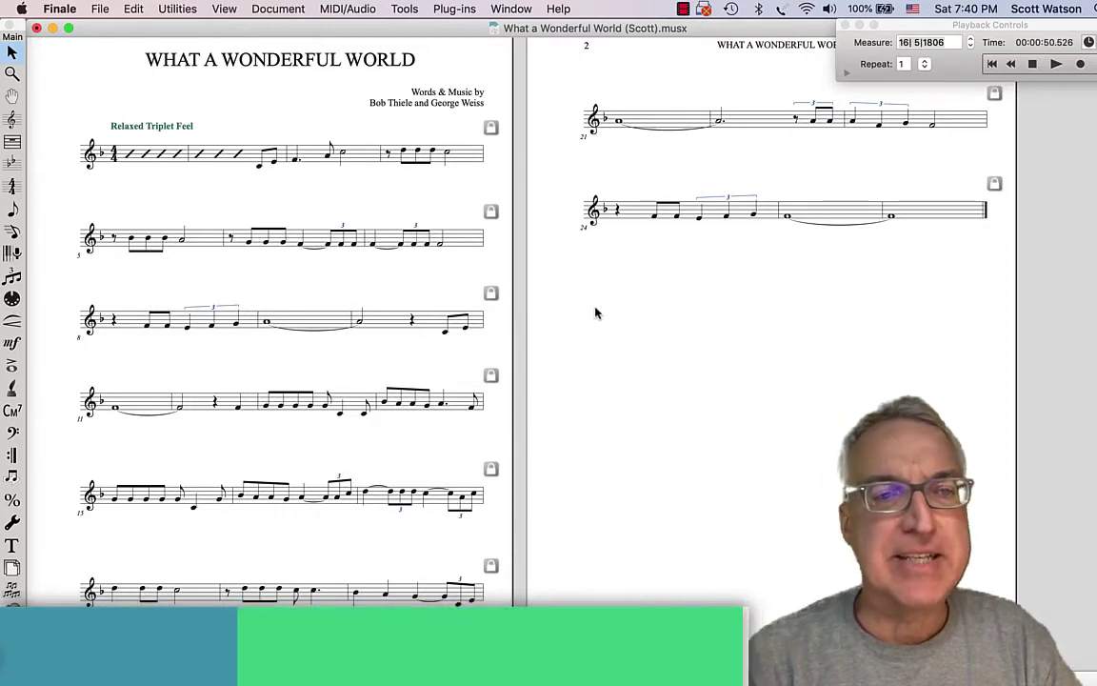
{"action": "left_click", "coordinate": [11, 454]}
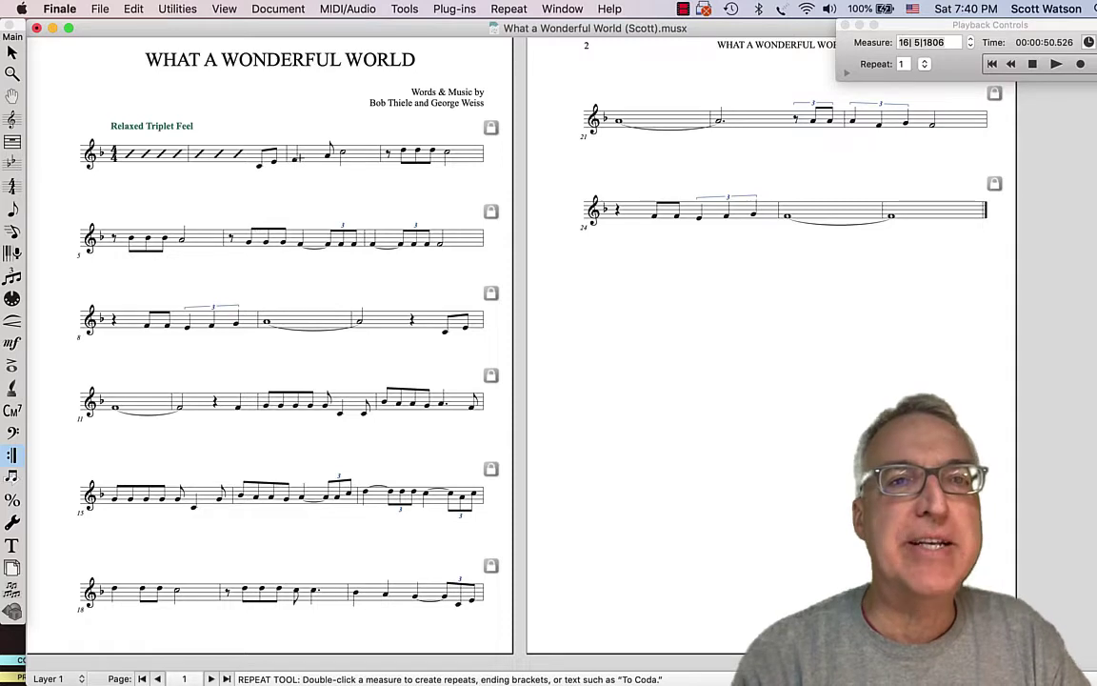
{"action": "double_click", "coordinate": [301, 158]}
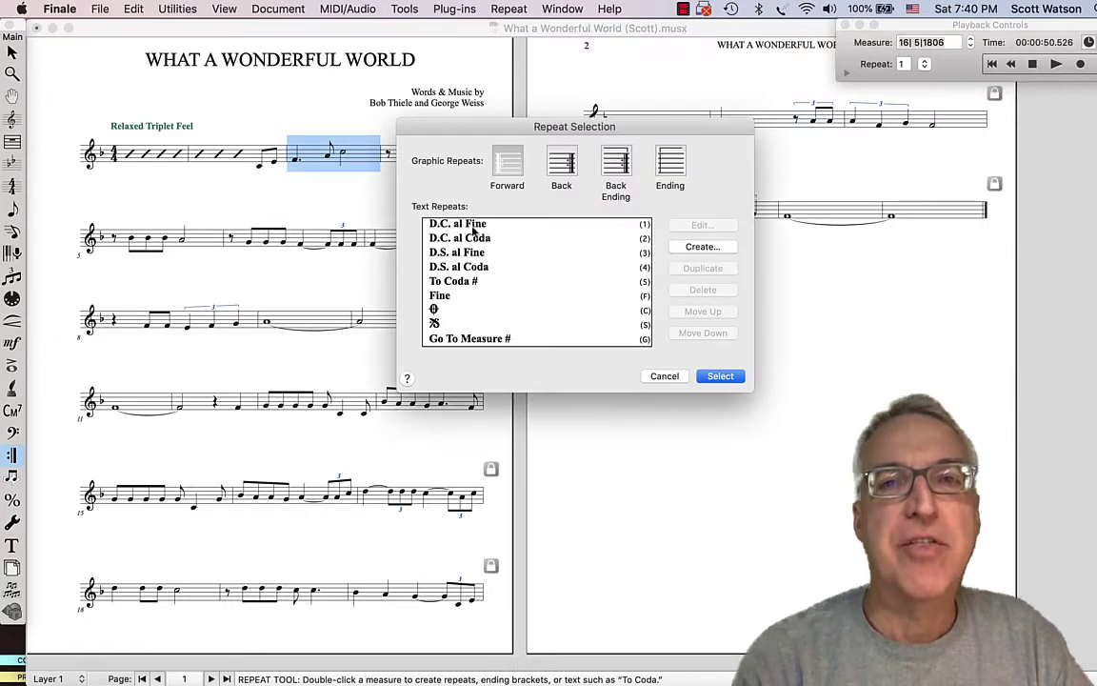
{"action": "left_click", "coordinate": [720, 376]}
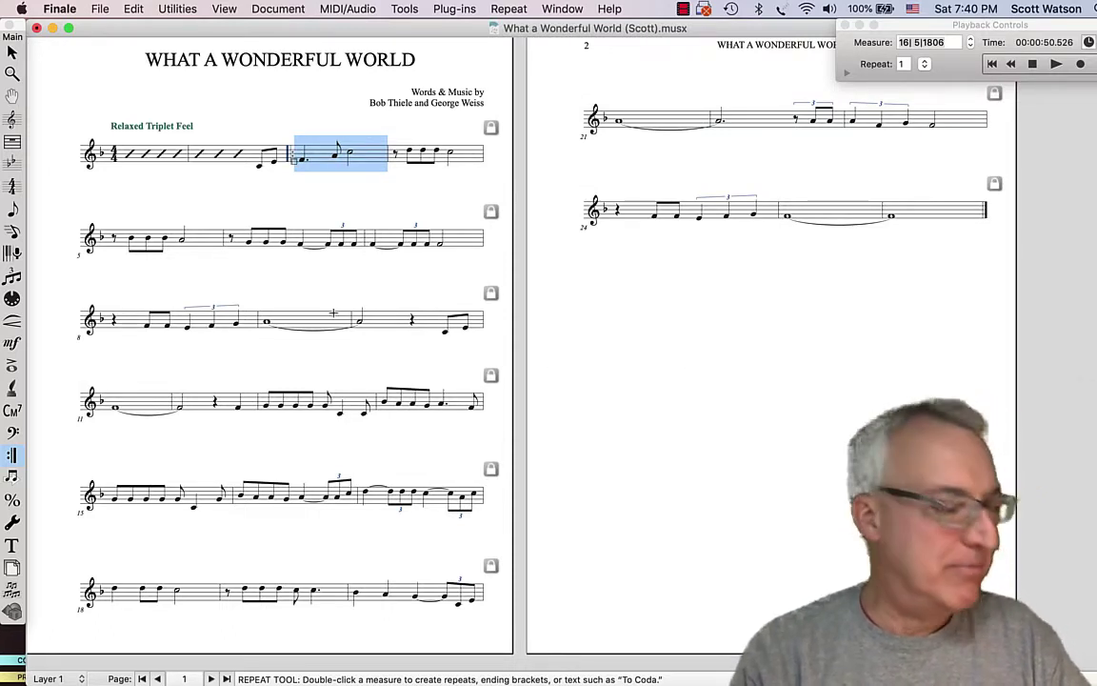
Step: Create a first and second ending, with the first ending spanning measures 9 and 10
{"action": "left_click", "coordinate": [281, 319]}
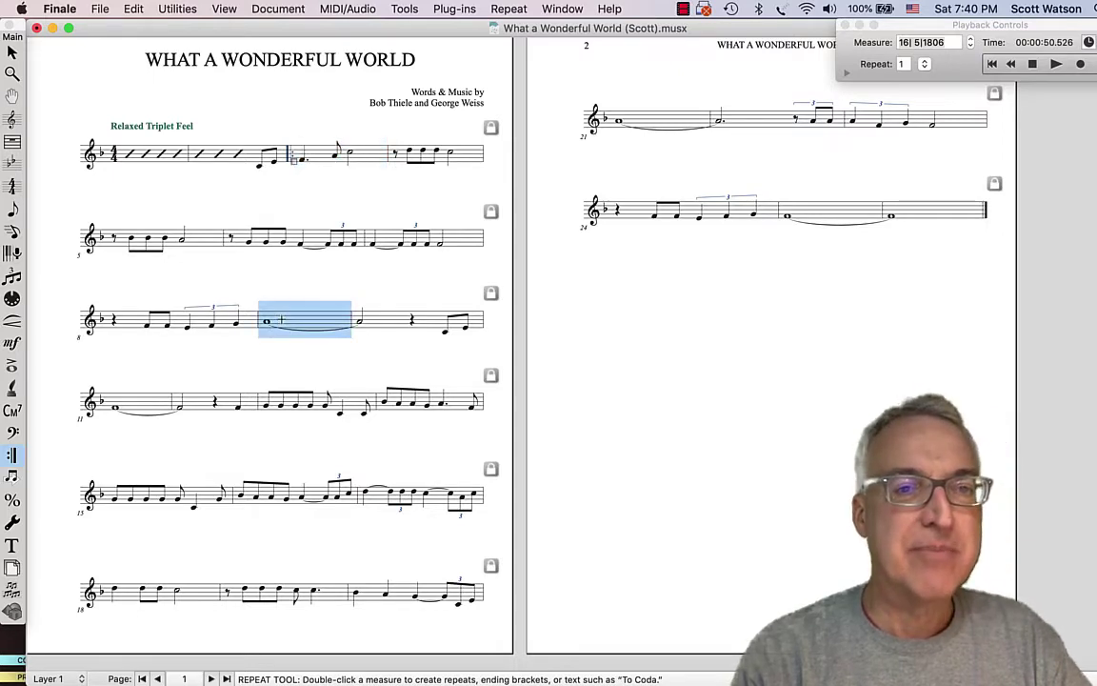
{"action": "left_click", "coordinate": [425, 324], "text": "shift"}
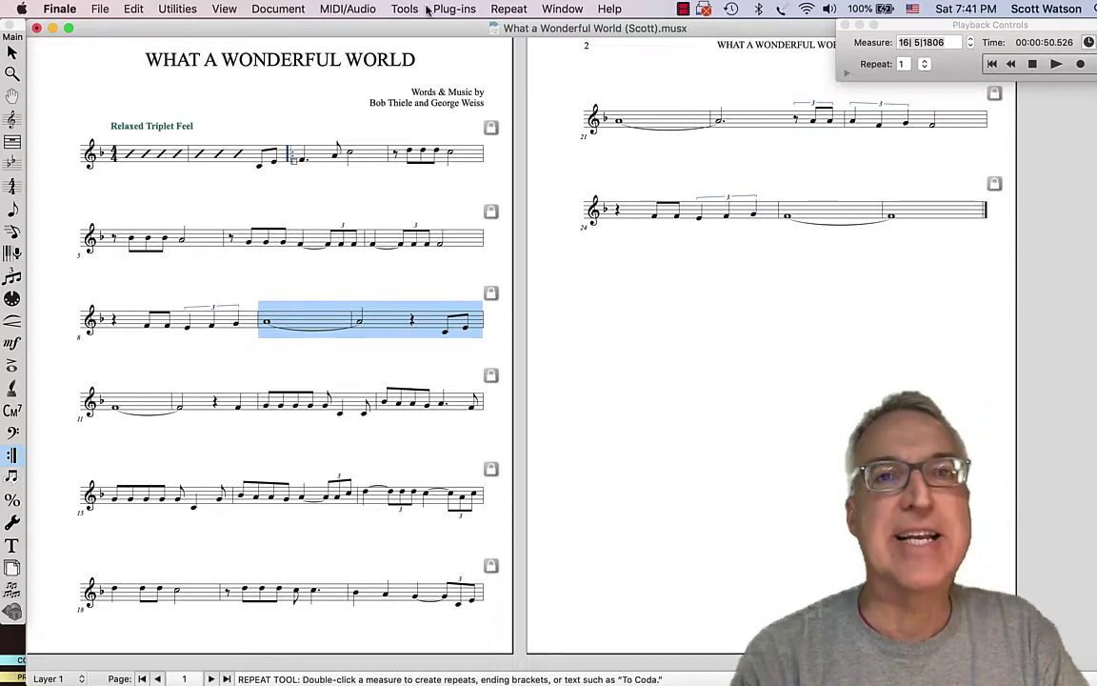
{"action": "left_click", "coordinate": [507, 12]}
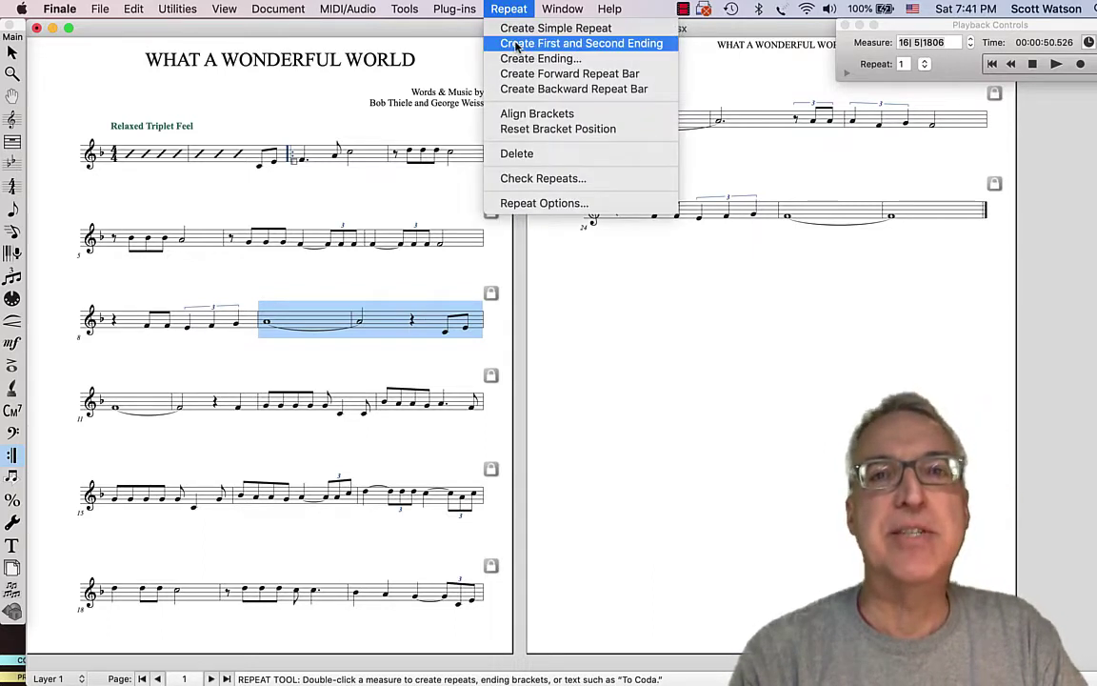
{"action": "left_click", "coordinate": [516, 44]}
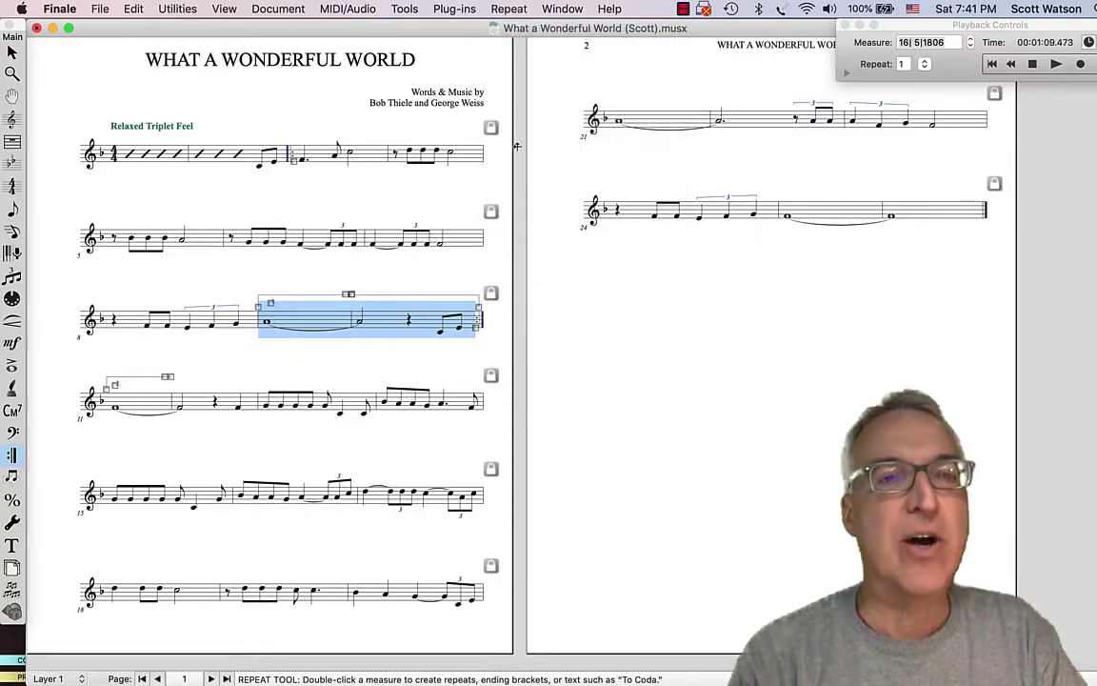
Step: Raise both ending brackets and their numbers above the staff, and extend the second-ending bracket to the end of measure 12
{"action": "left_click", "coordinate": [423, 284]}
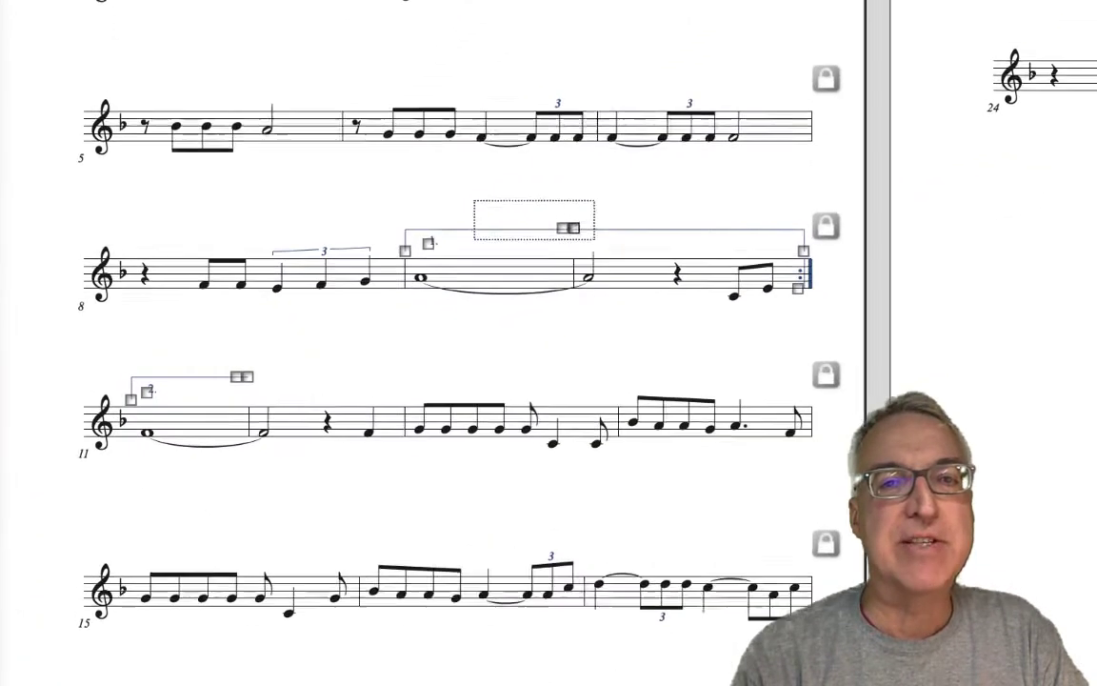
{"action": "left_click", "coordinate": [350, 294]}
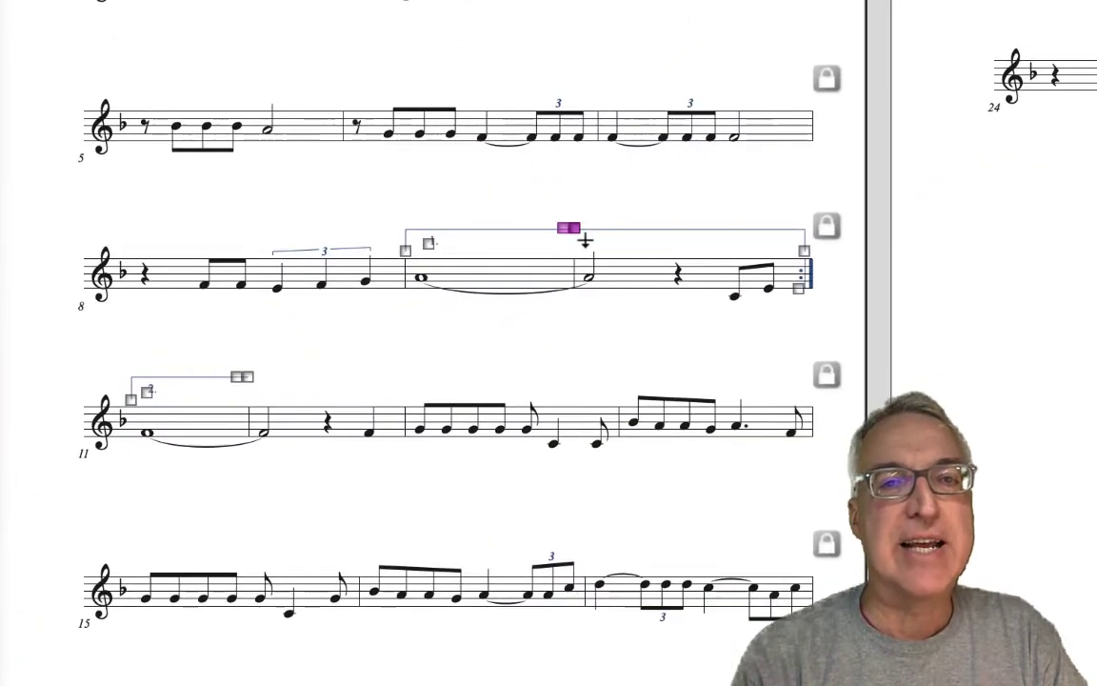
{"action": "left_click_drag", "start_coordinate": [572, 227], "coordinate": [568, 197]}
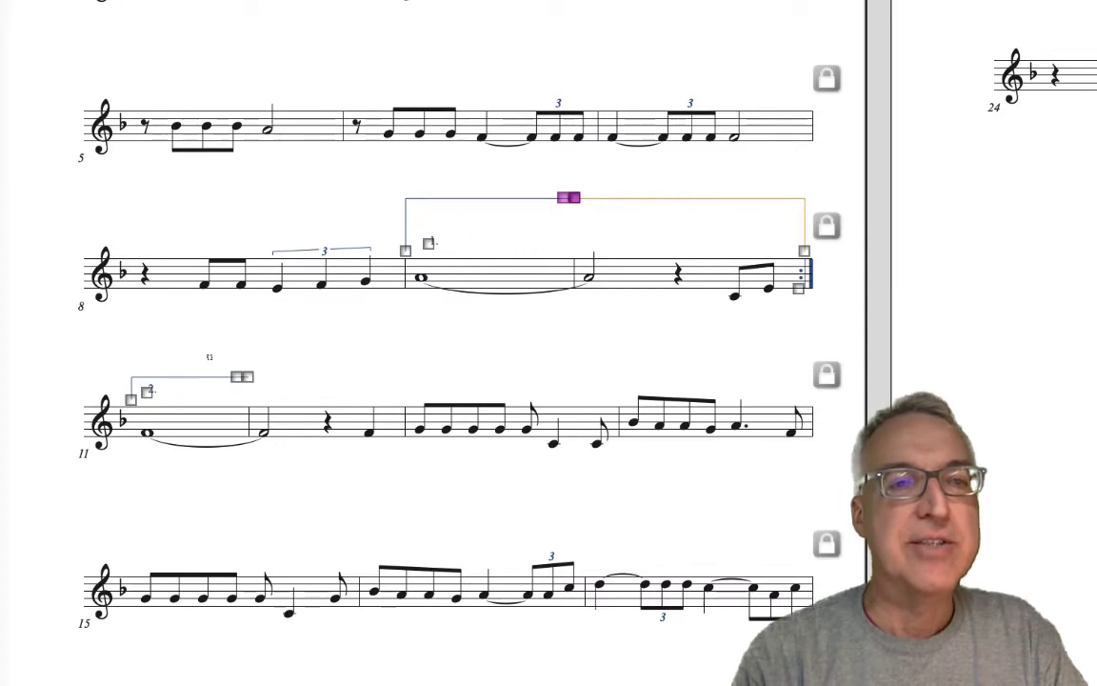
{"action": "left_click_drag", "start_coordinate": [207, 357], "coordinate": [400, 344]}
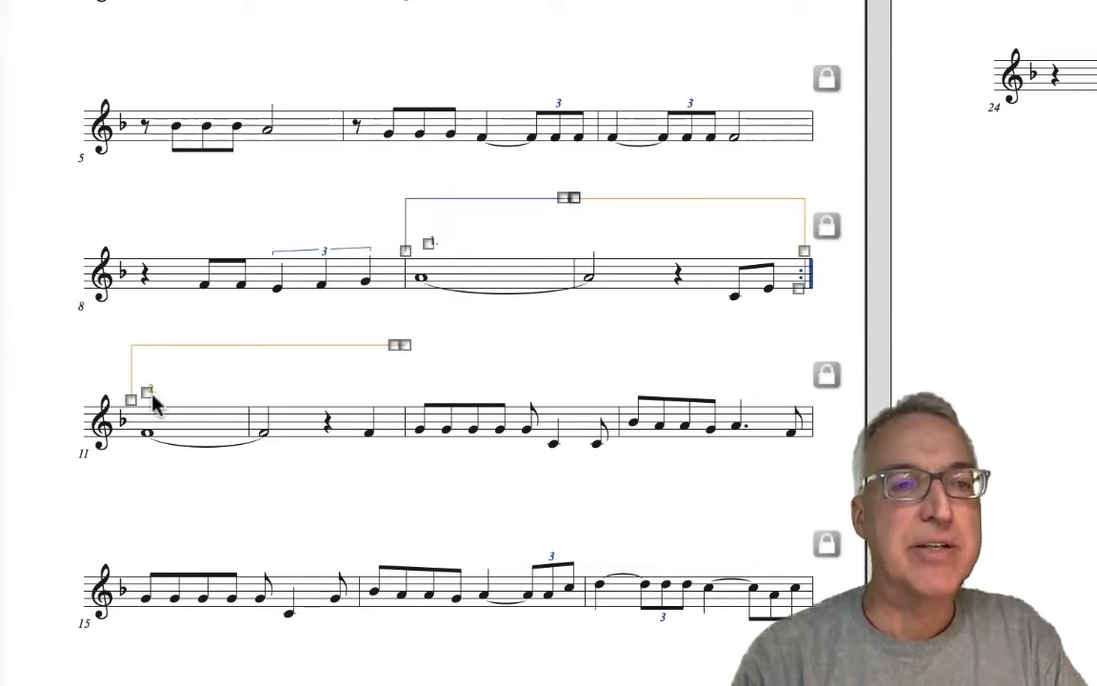
{"action": "left_click_drag", "start_coordinate": [147, 393], "coordinate": [147, 367]}
{"action": "left_click_drag", "start_coordinate": [427, 241], "coordinate": [417, 217]}
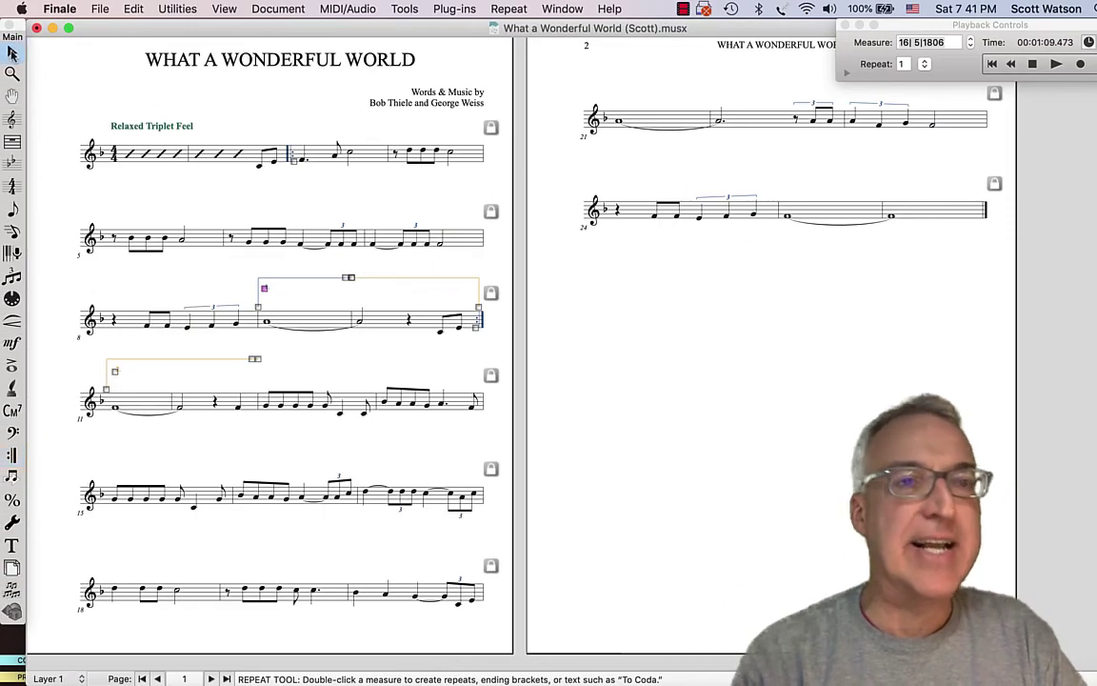
{"action": "key", "text": "Escape"}
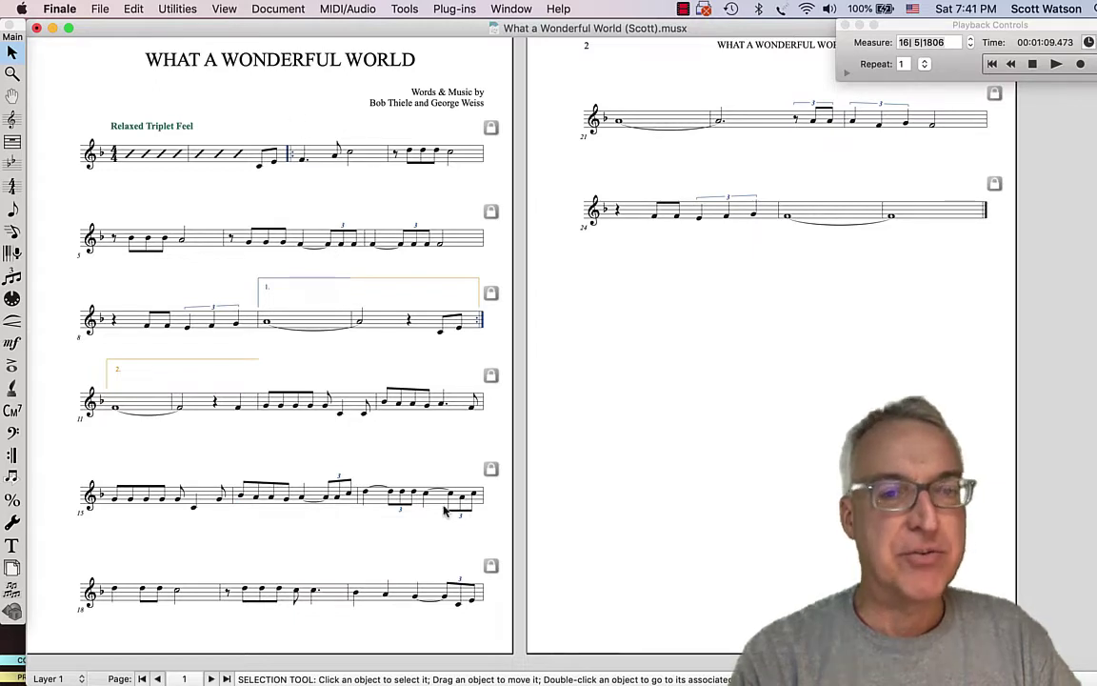
Step: Add a D.S. al Coda text repeat at measure 20 targeting measure 3, top staff only, and position it above the measure's end
{"action": "left_click", "coordinate": [11, 454]}
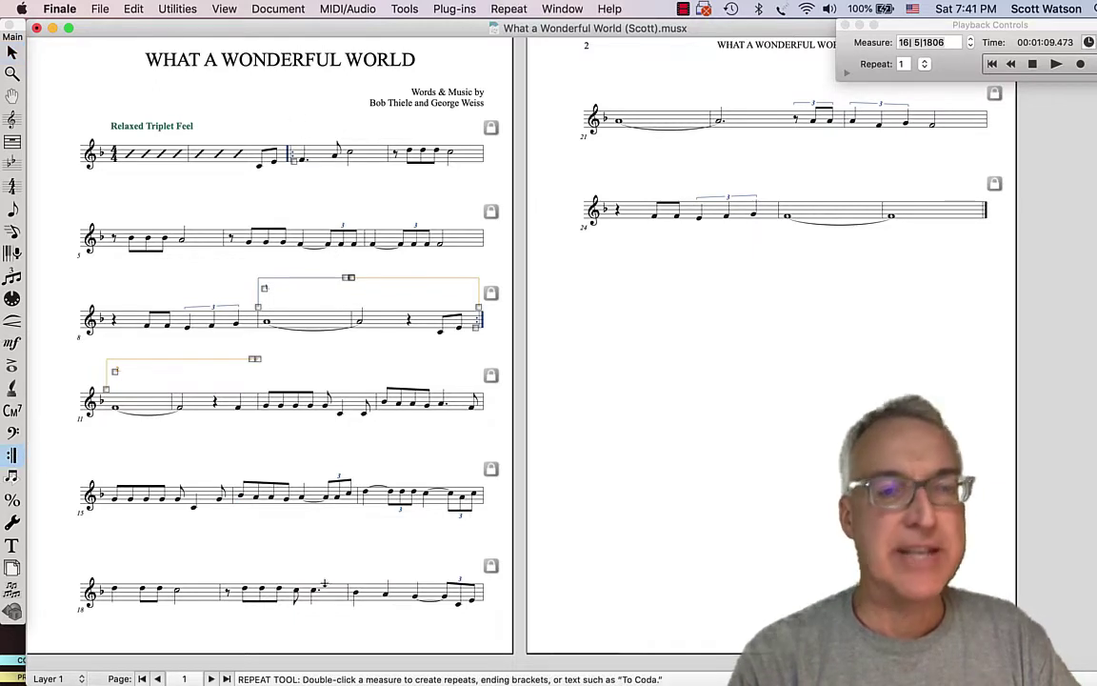
{"action": "double_click", "coordinate": [432, 572]}
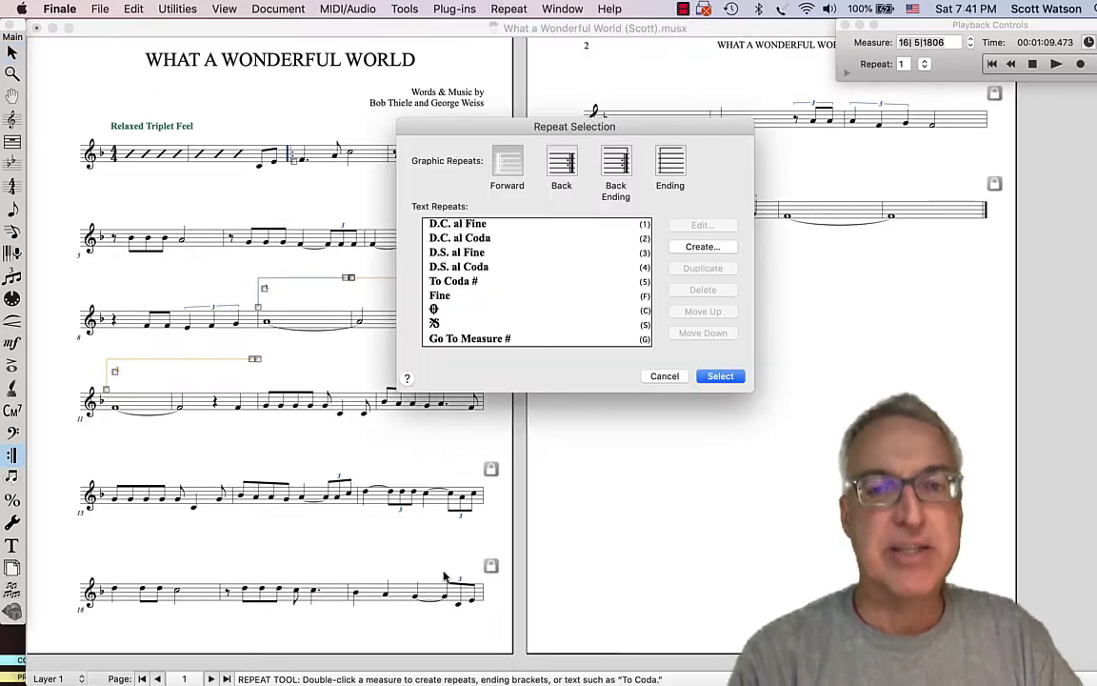
{"action": "left_click", "coordinate": [466, 269]}
{"action": "left_click", "coordinate": [716, 375]}
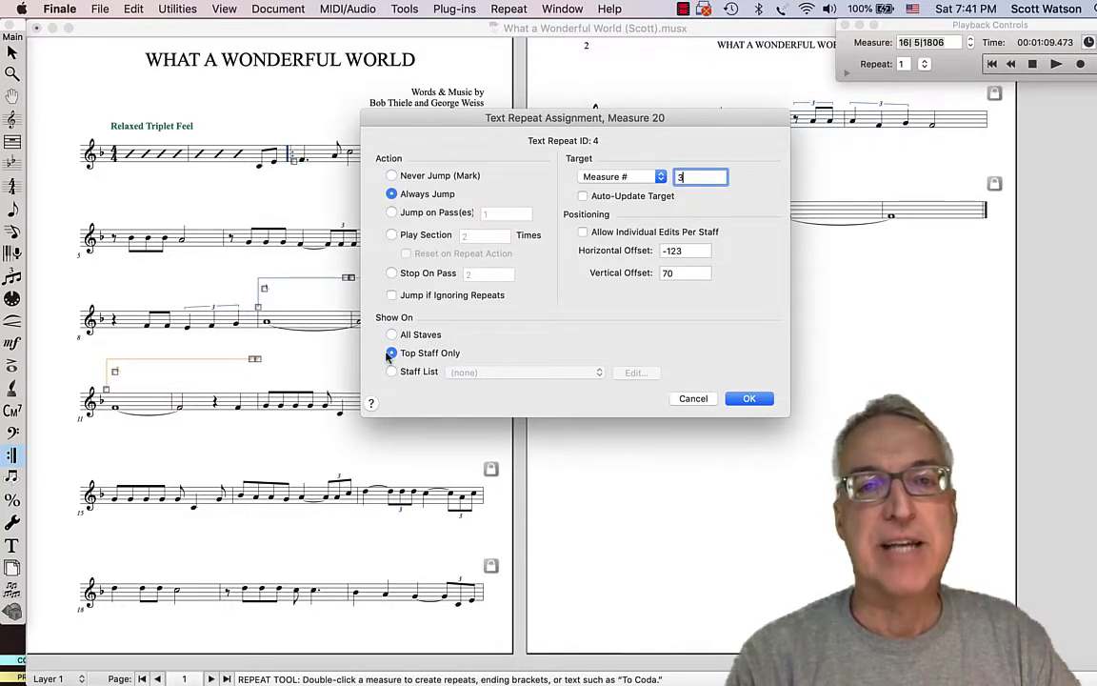
{"action": "left_click", "coordinate": [749, 399]}
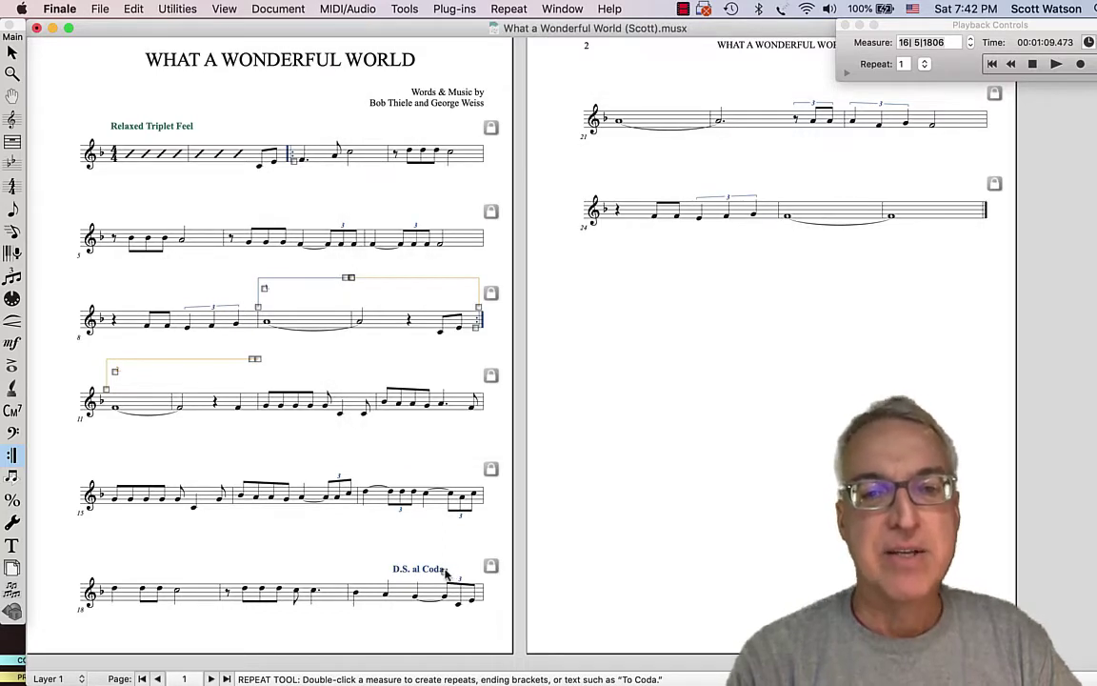
{"action": "left_click_drag", "start_coordinate": [445, 572], "coordinate": [476, 561]}
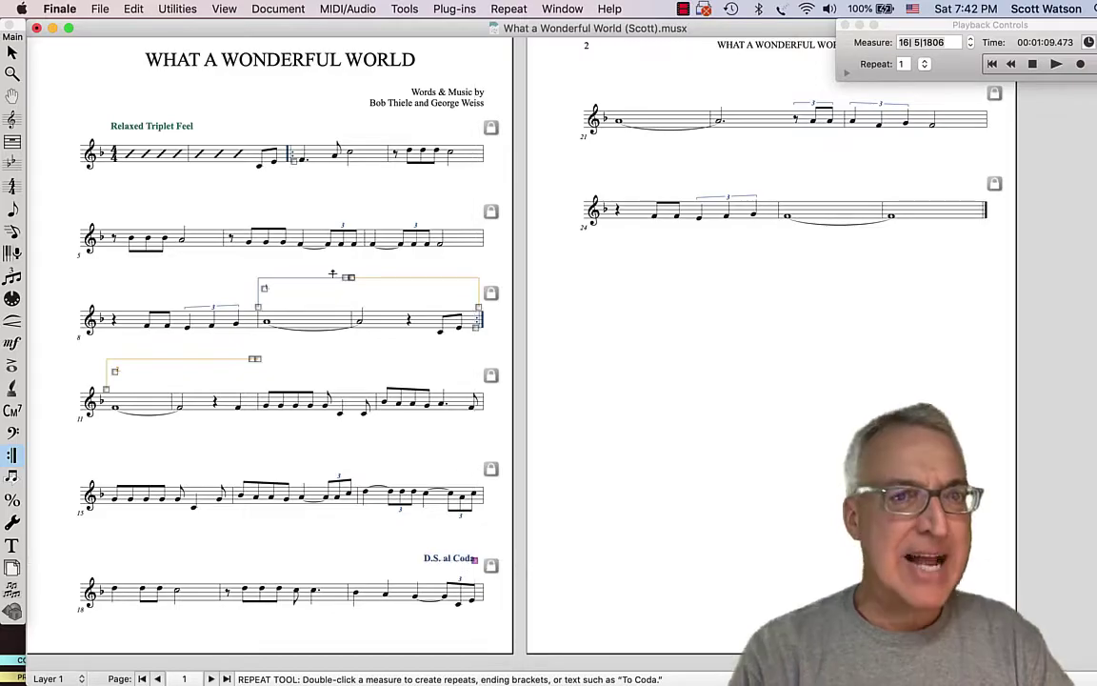
Step: Place a segno sign at measure 3 with its action set to Never Jump (Mark)
{"action": "double_click", "coordinate": [288, 133]}
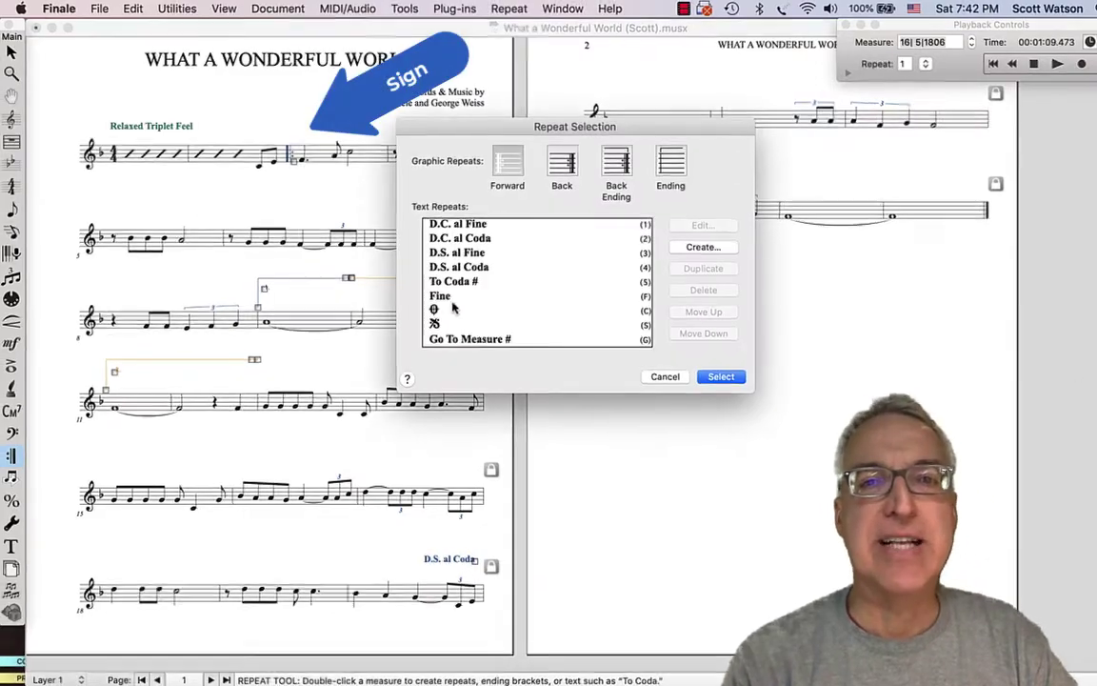
{"action": "left_click", "coordinate": [440, 324]}
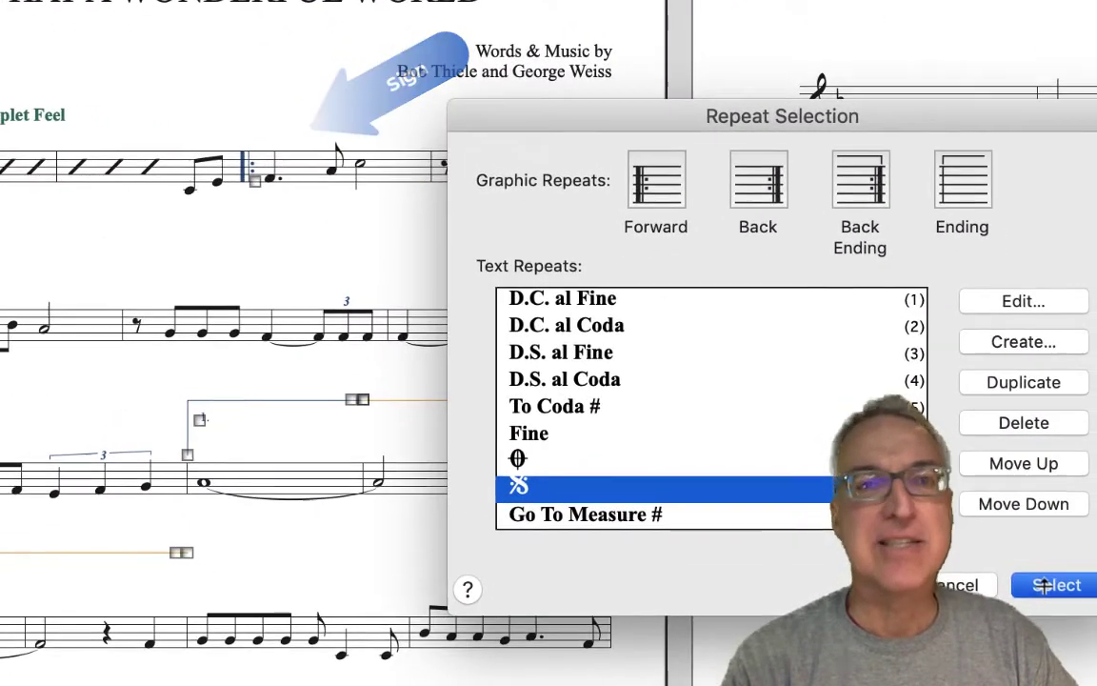
{"action": "left_click", "coordinate": [1044, 585]}
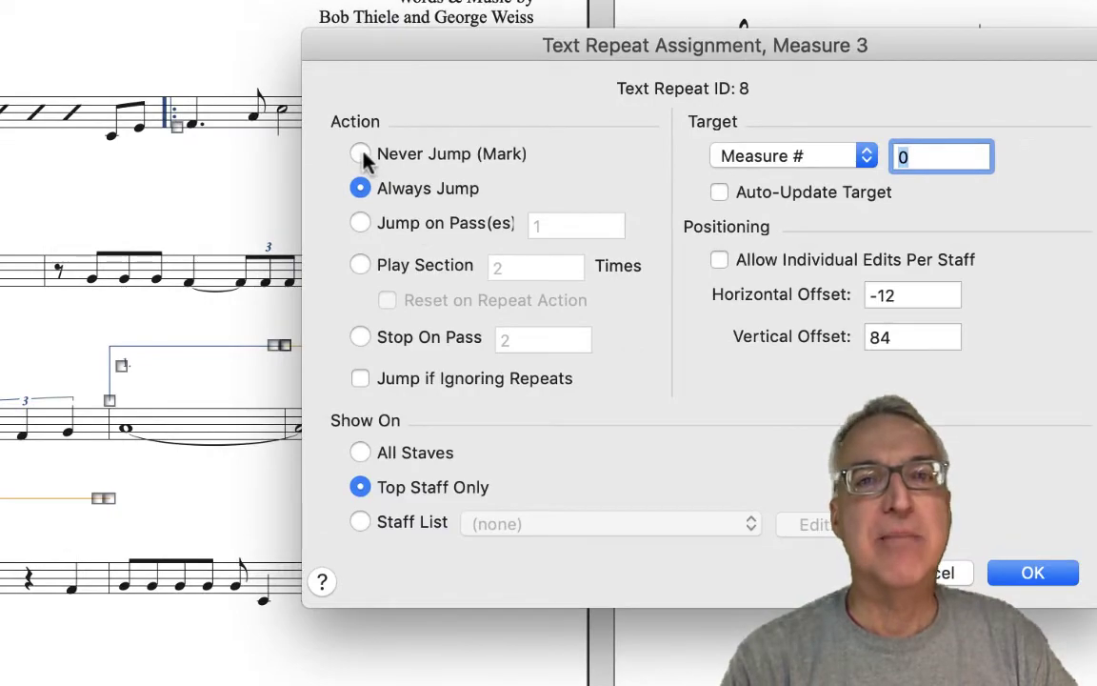
{"action": "left_click", "coordinate": [361, 154]}
{"action": "left_click", "coordinate": [1030, 572]}
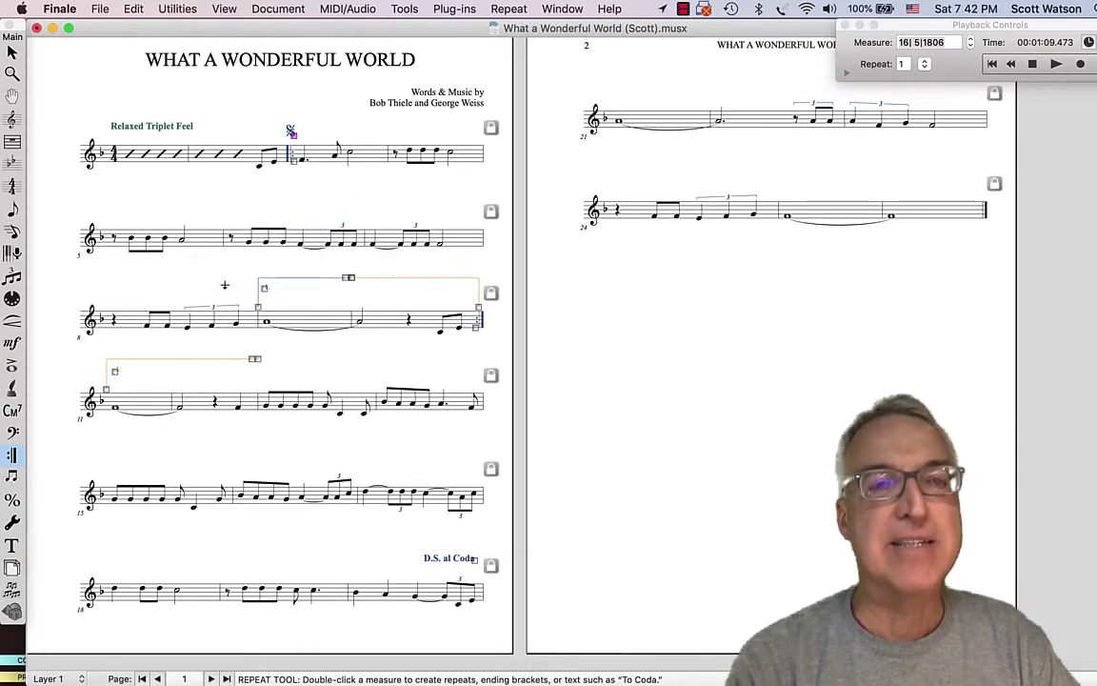
Step: Add a To Coda text repeat at measure 8 targeting measure 21 with Jump on Pass(es), and position it beside the first-ending bracket
{"action": "double_click", "coordinate": [225, 289]}
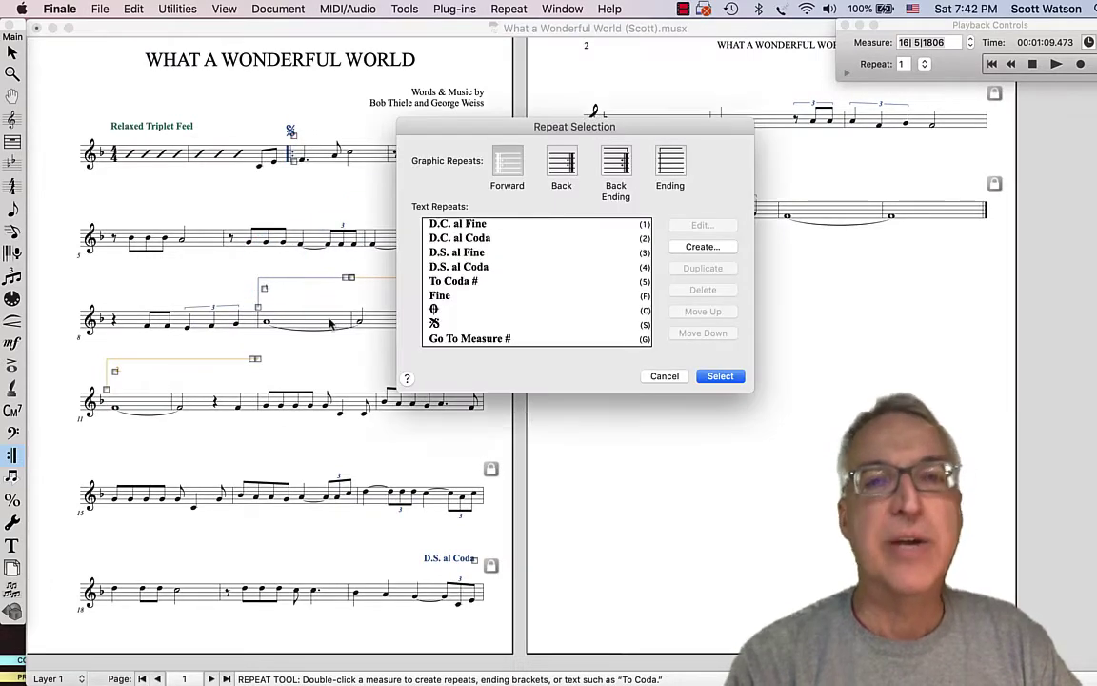
{"action": "left_click", "coordinate": [448, 284]}
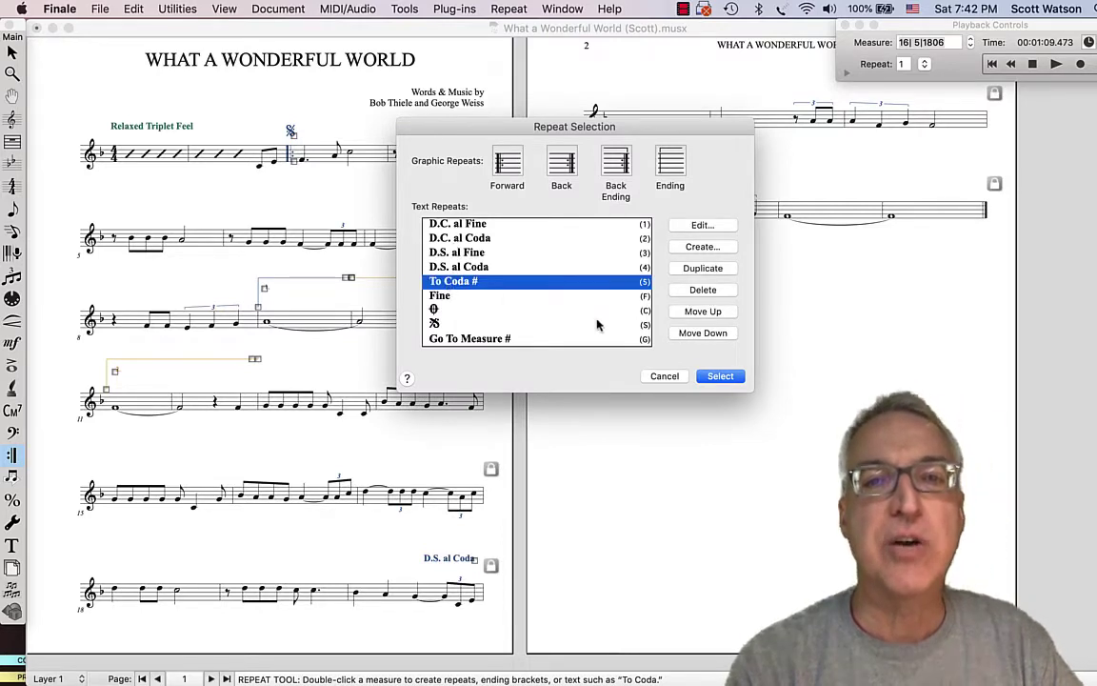
{"action": "left_click", "coordinate": [720, 377]}
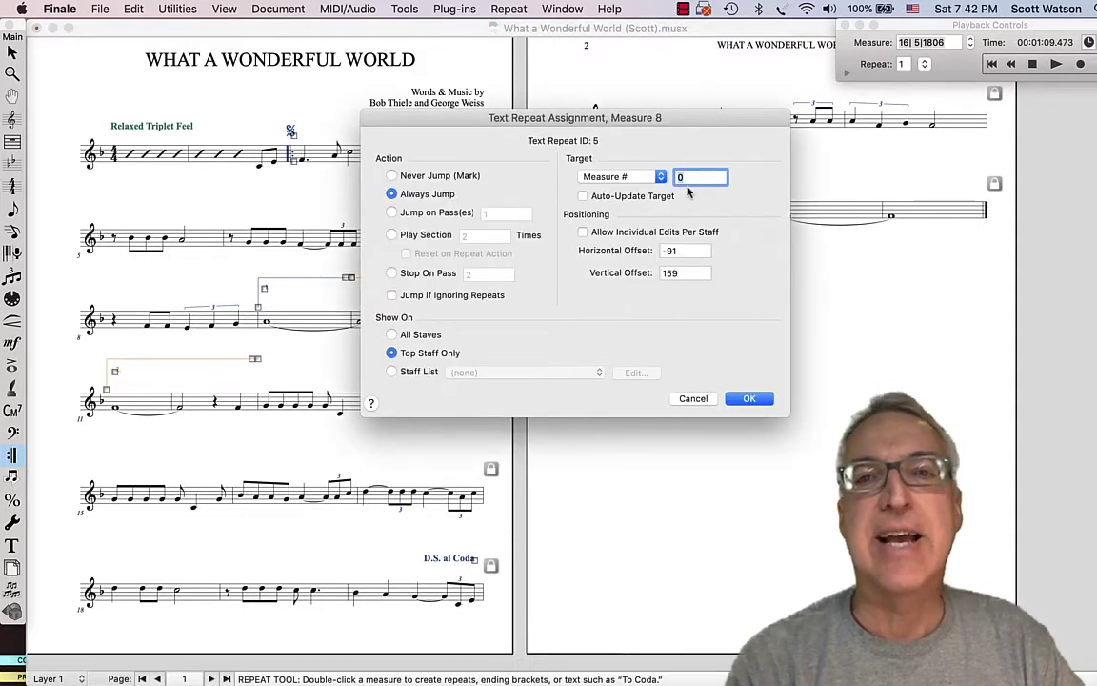
{"action": "type", "text": "21"}
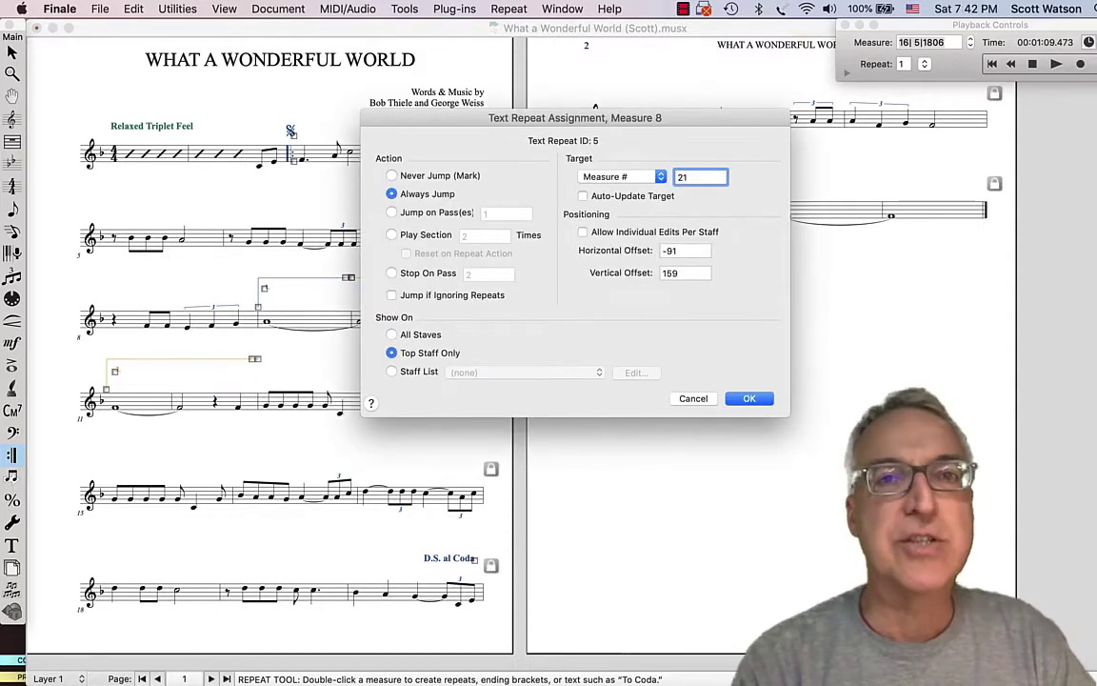
{"action": "left_click", "coordinate": [391, 214]}
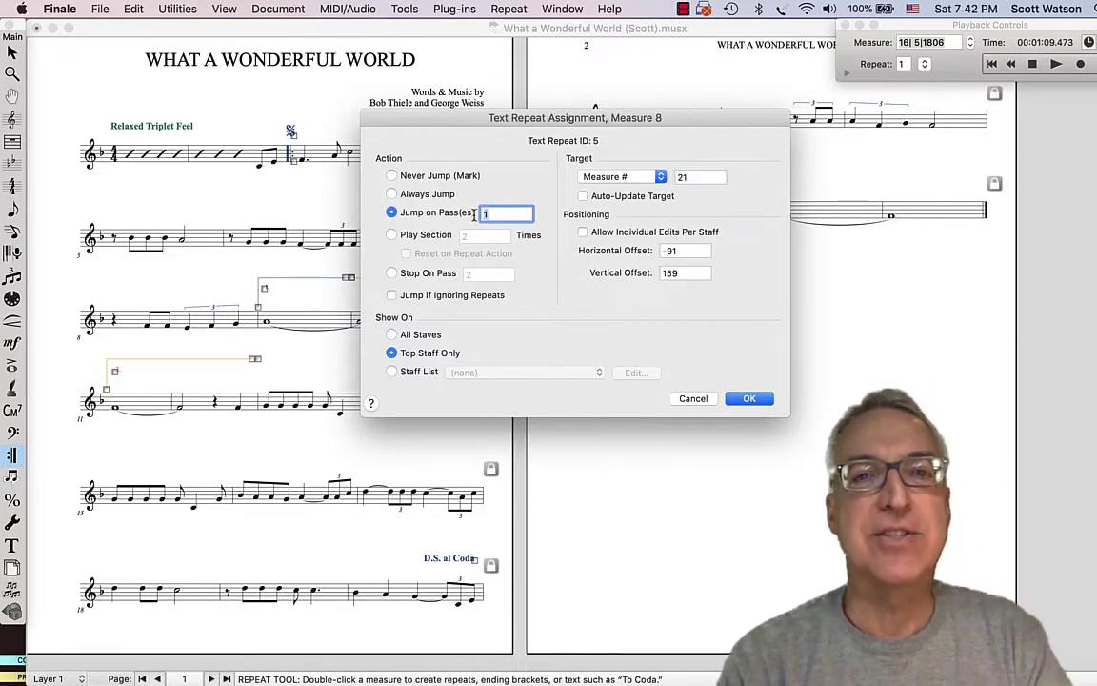
{"action": "left_click", "coordinate": [747, 398]}
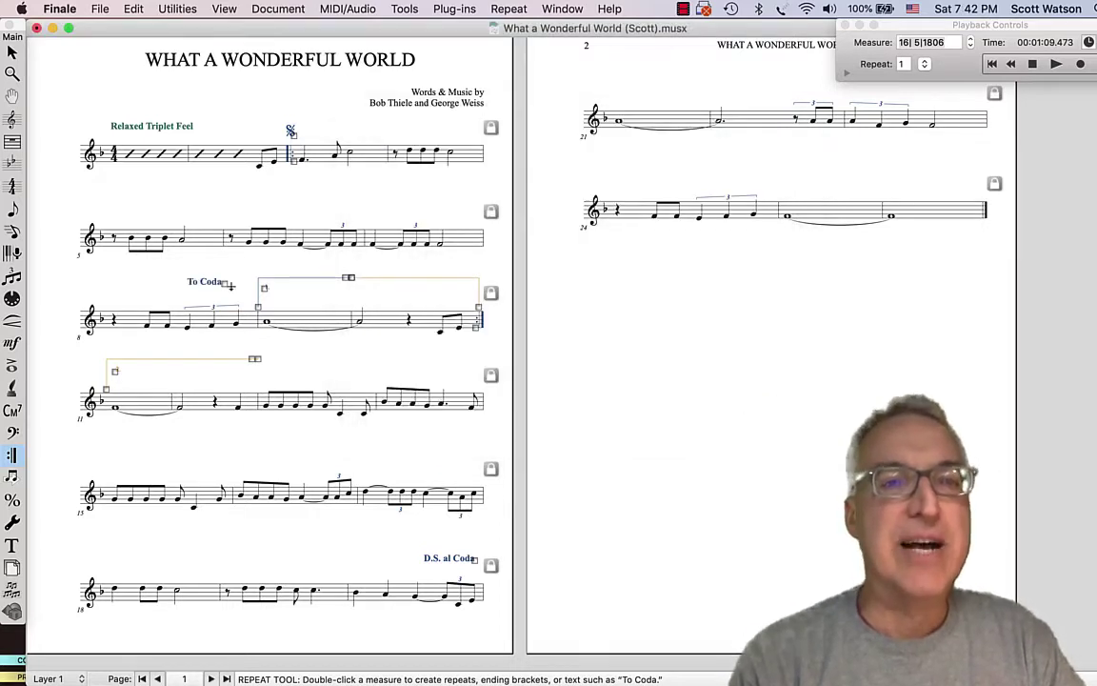
{"action": "left_click_drag", "start_coordinate": [226, 288], "coordinate": [250, 288]}
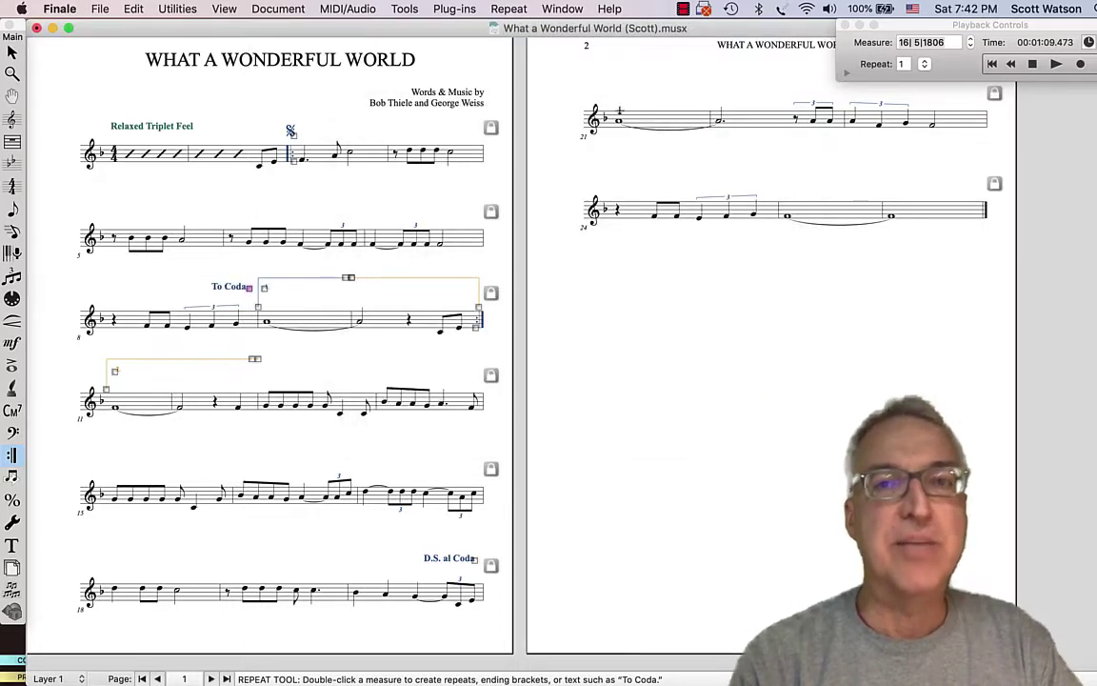
Step: Place a coda sign above measure 21 with its action set to Never Jump (Mark)
{"action": "double_click", "coordinate": [613, 94]}
{"action": "left_click", "coordinate": [455, 312]}
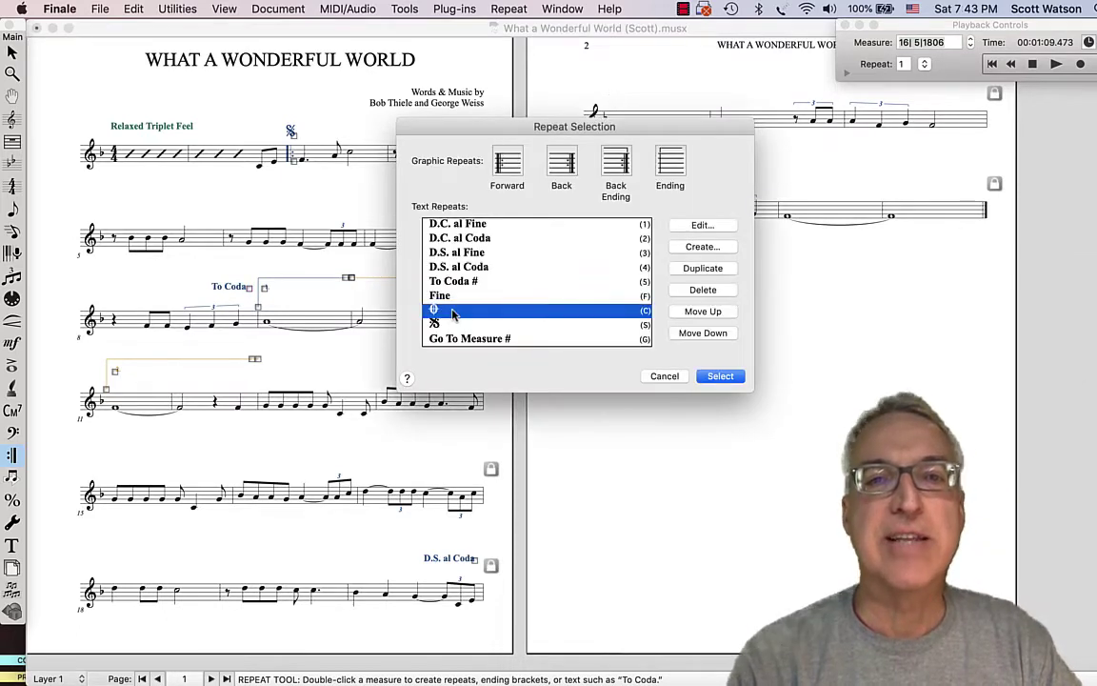
{"action": "left_click", "coordinate": [719, 377]}
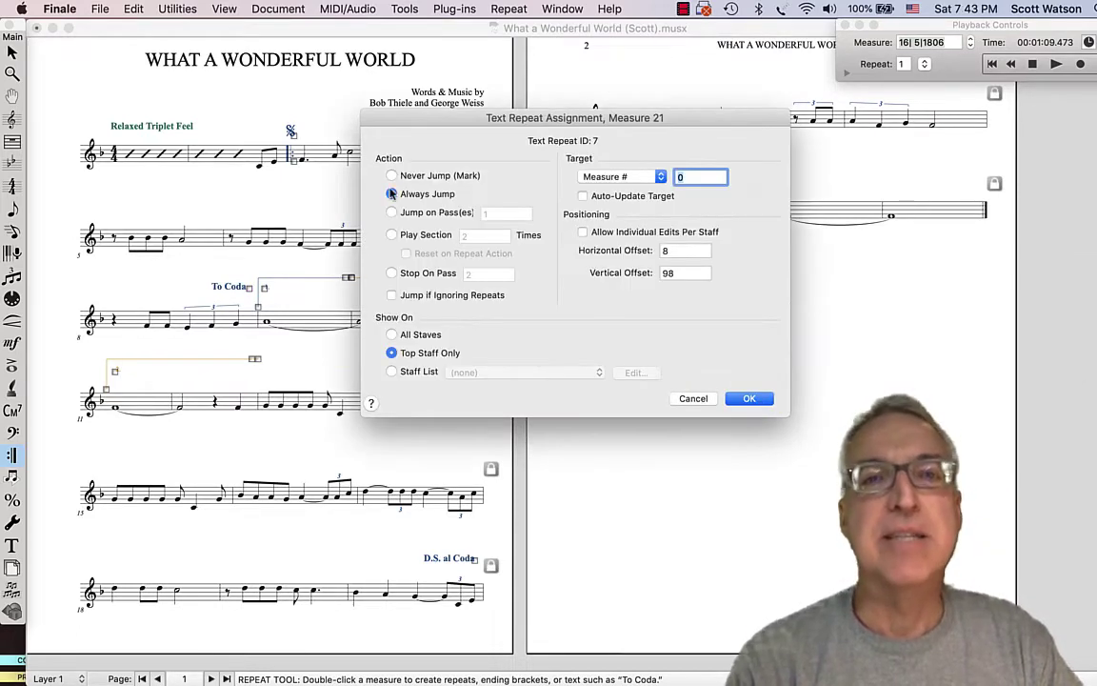
{"action": "left_click", "coordinate": [391, 177]}
{"action": "left_click", "coordinate": [744, 399]}
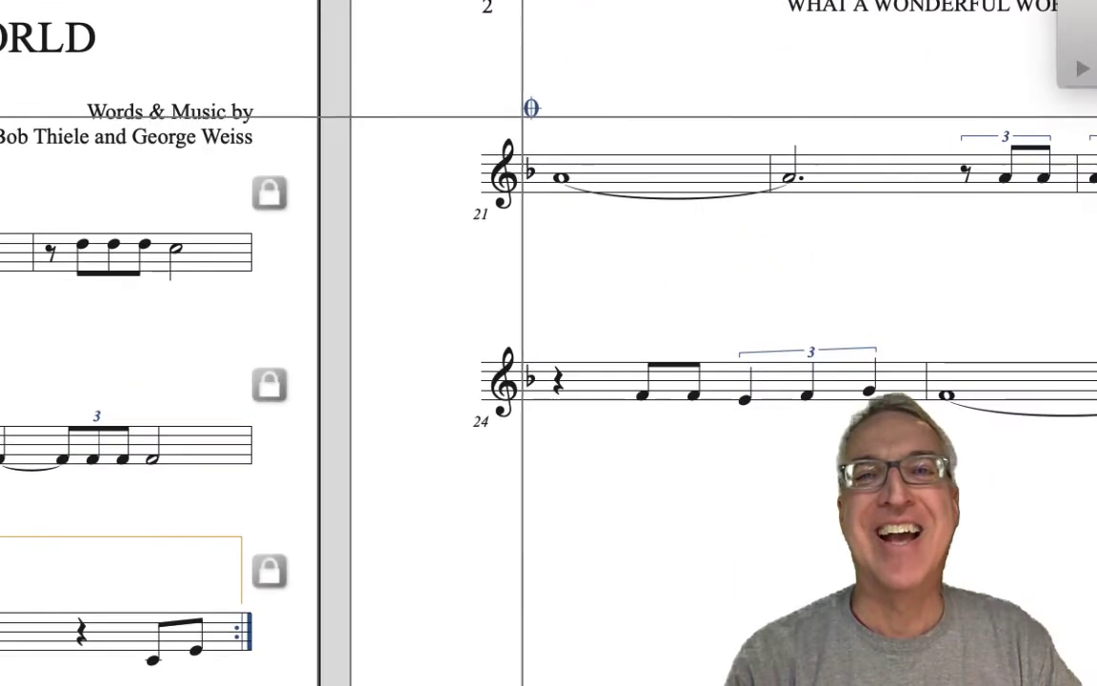
{"action": "left_click", "coordinate": [536, 107]}
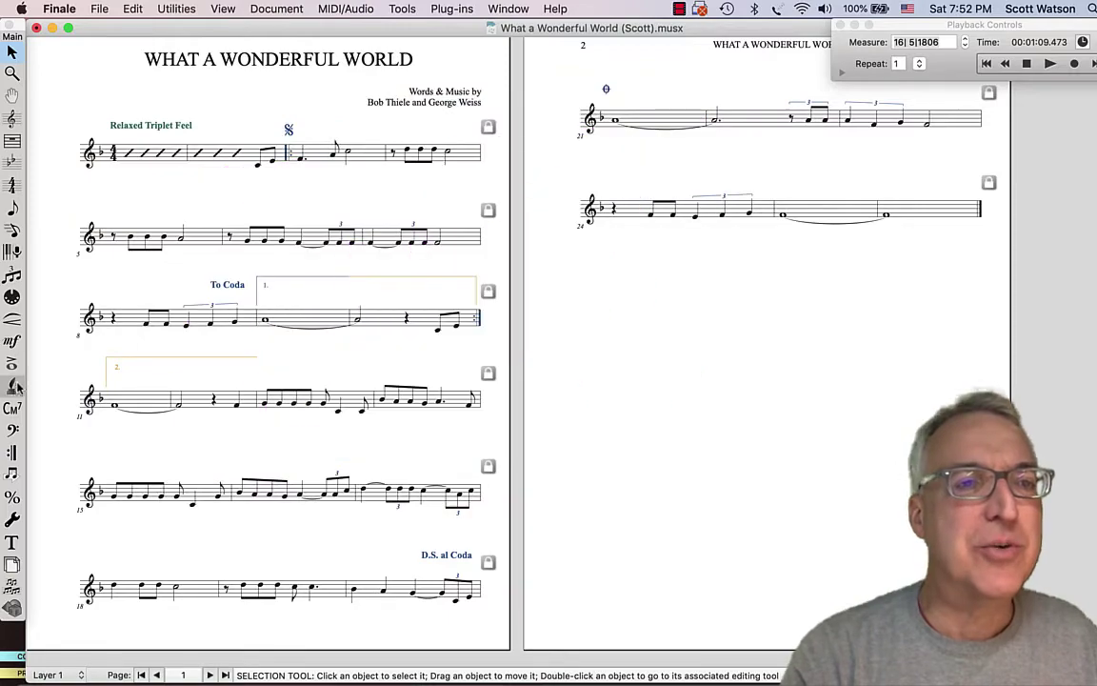
Step: Move the "Relaxed Triplet Feel" marking higher above measure 1 to make room for chord symbols
{"action": "left_click", "coordinate": [11, 407]}
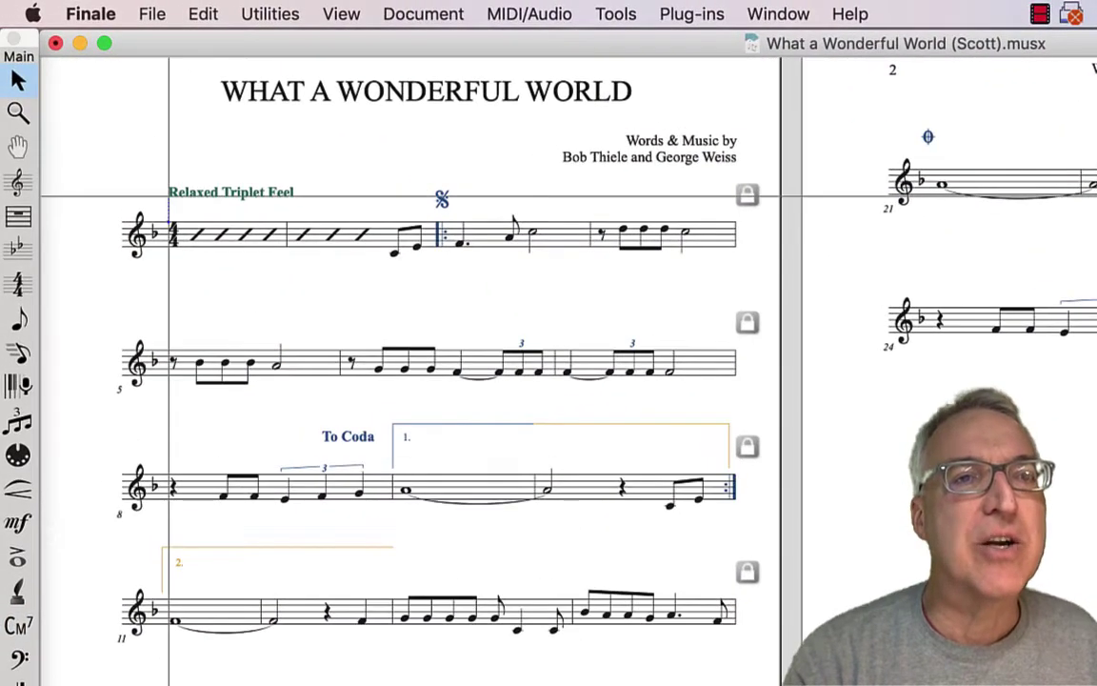
{"action": "left_click_drag", "start_coordinate": [230, 191], "coordinate": [224, 163]}
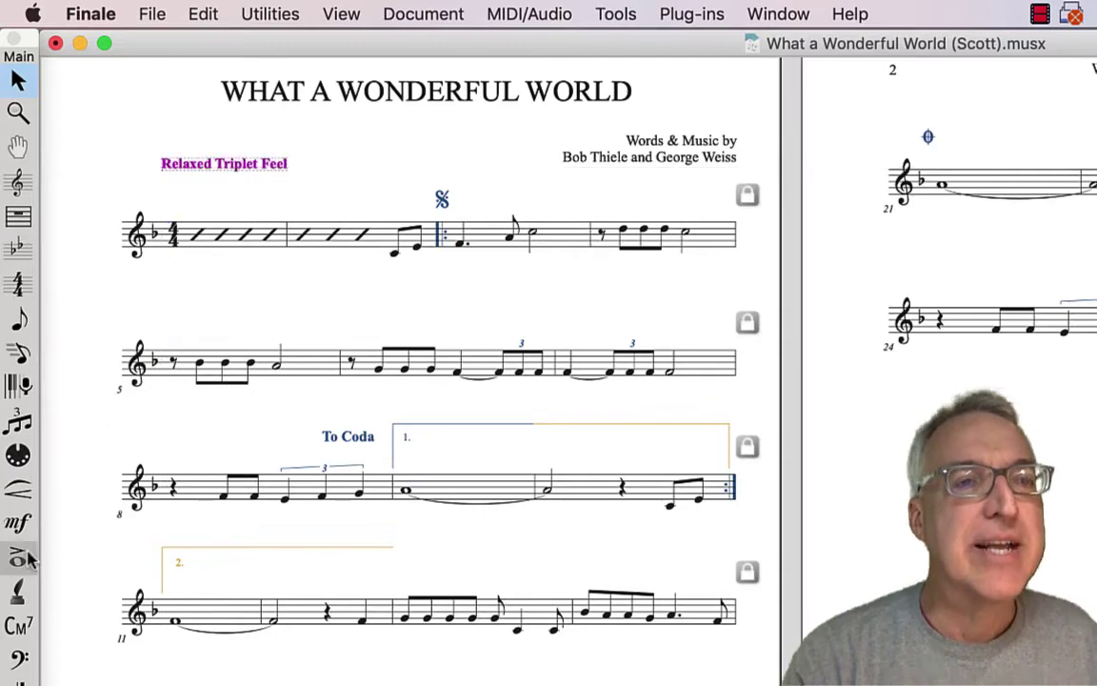
Step: Enter the chord symbols F and Gmin7/F above the slashes in measure 1
{"action": "left_click", "coordinate": [18, 625]}
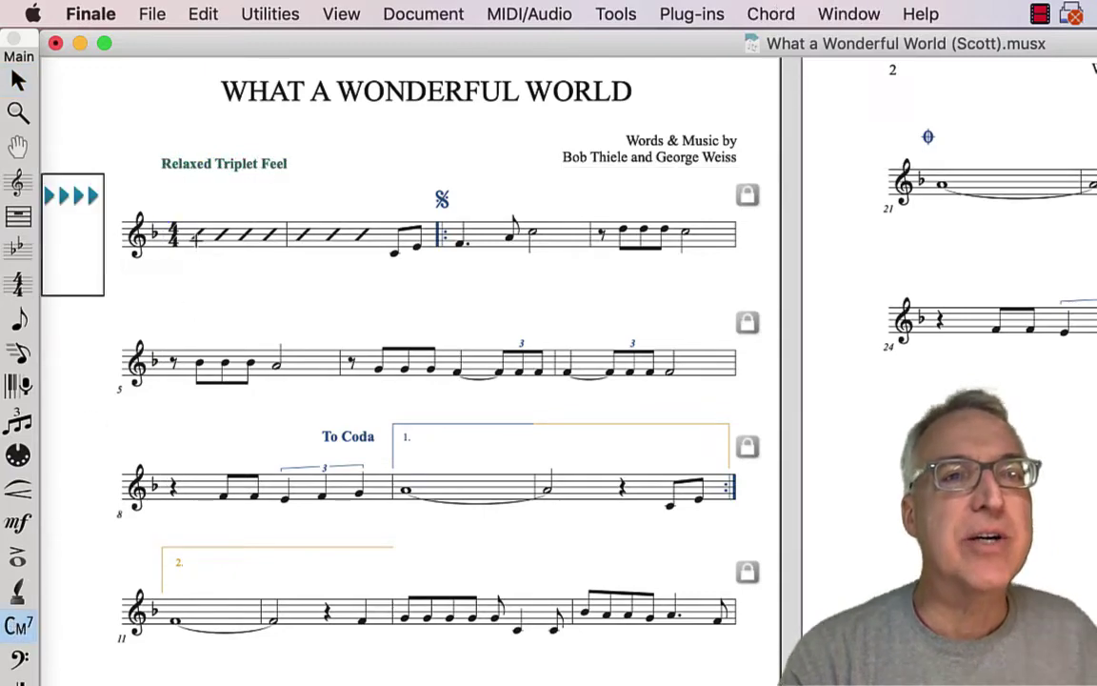
{"action": "left_click", "coordinate": [195, 238]}
{"action": "type", "text": "F"}
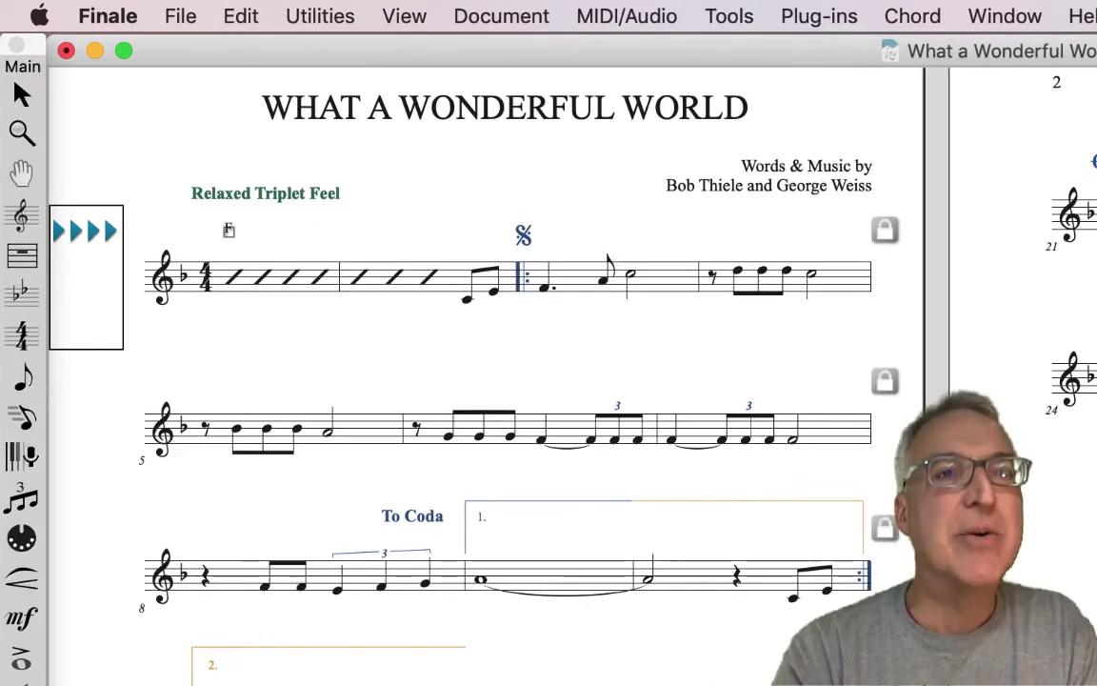
{"action": "key", "text": "space"}
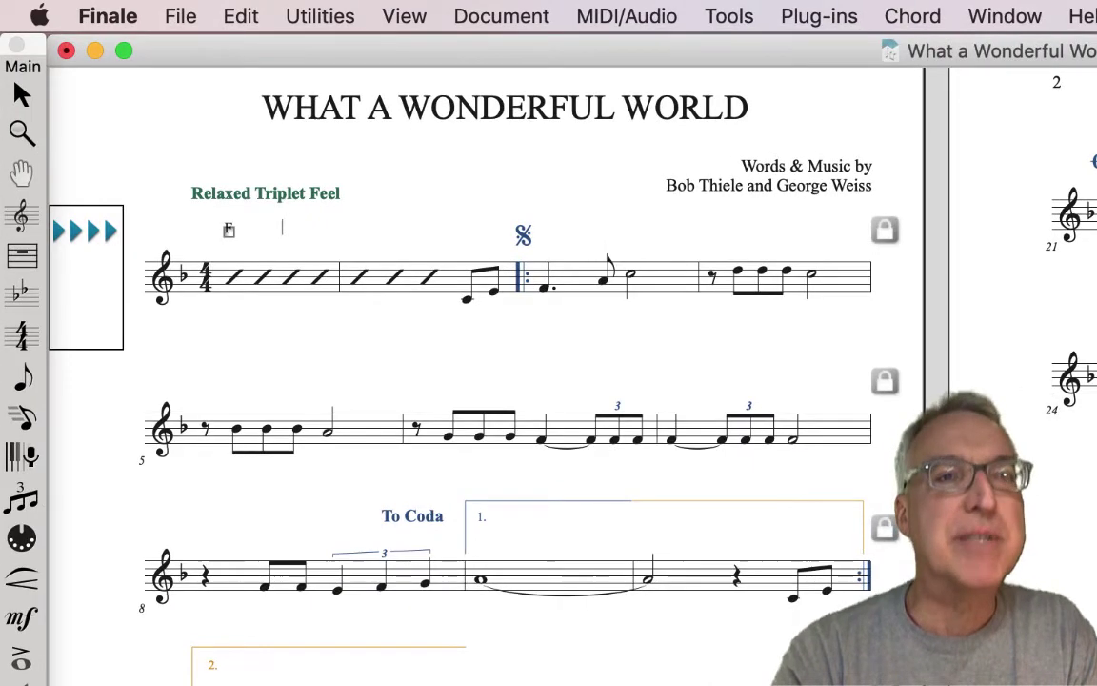
{"action": "type", "text": "Gm"}
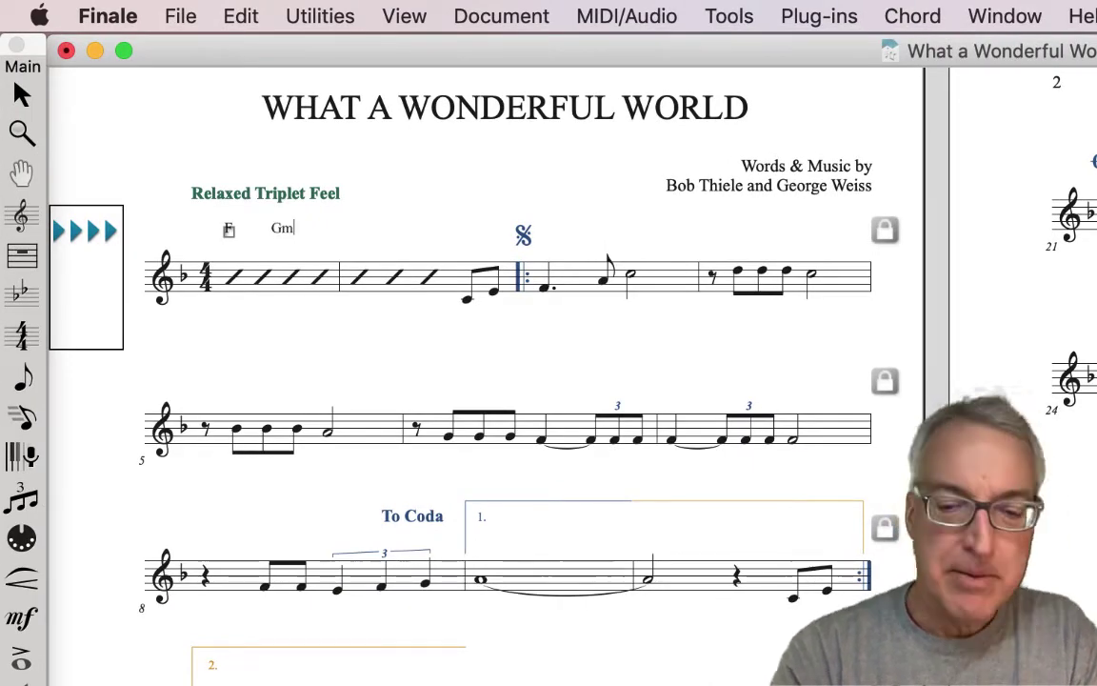
{"action": "type", "text": "in7/"}
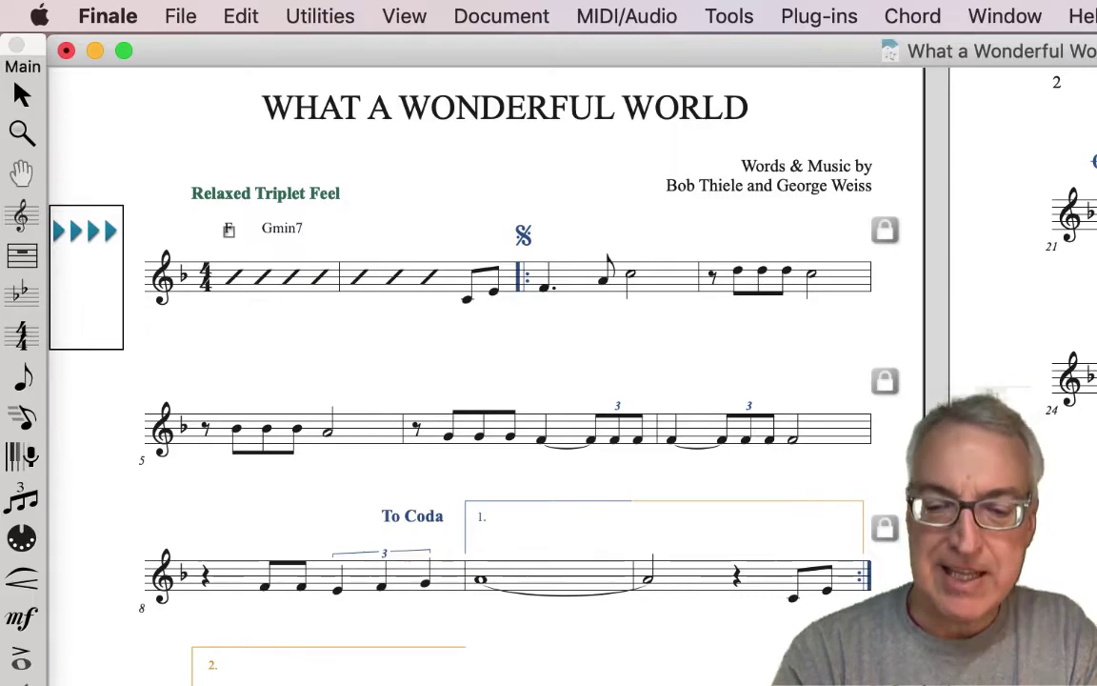
{"action": "type", "text": "F"}
{"action": "key", "text": "Return"}
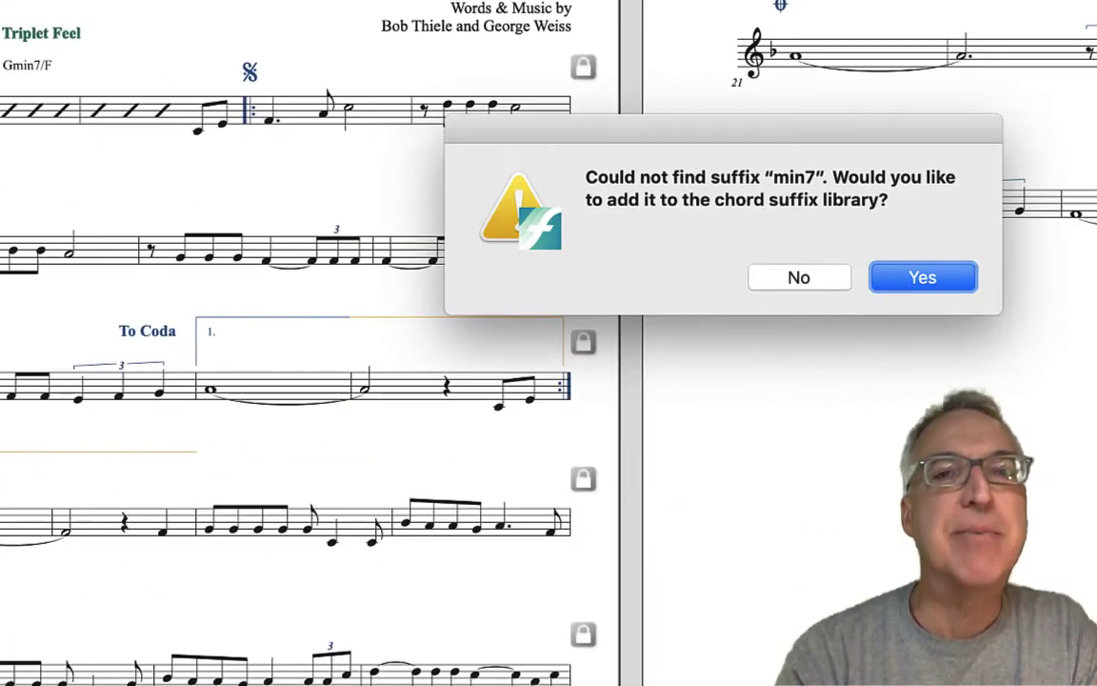
Step: Add the min7 suffix to the chord suffix library with its 7 raised as a superscript
{"action": "left_click", "coordinate": [912, 286]}
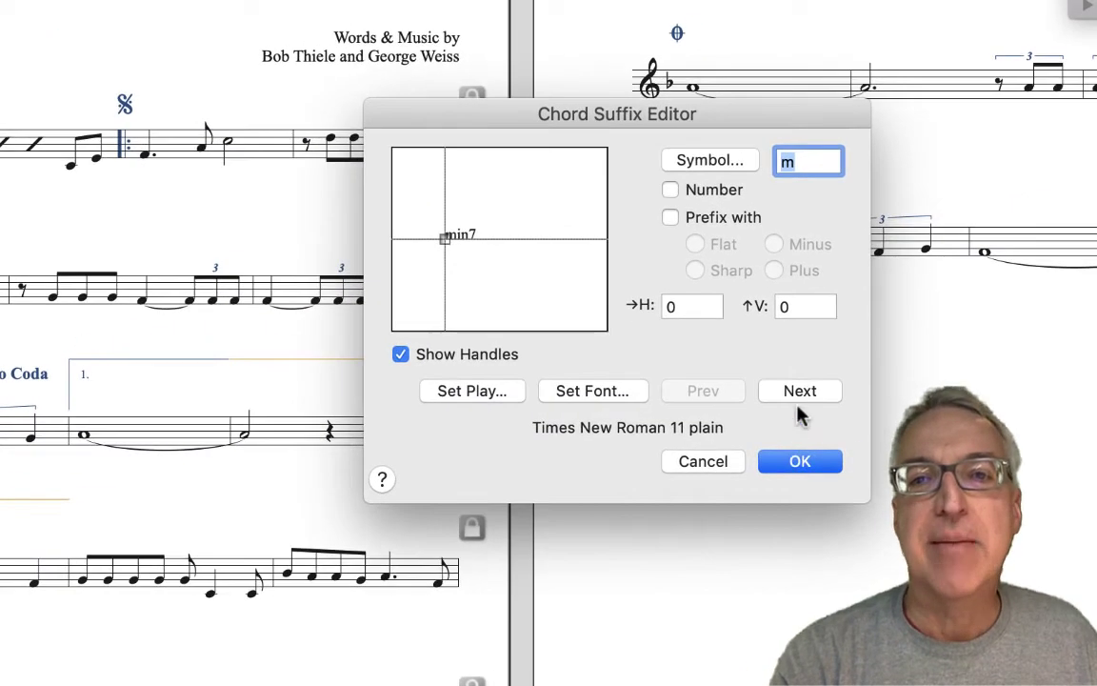
{"action": "left_click", "coordinate": [798, 398]}
{"action": "left_click", "coordinate": [798, 398]}
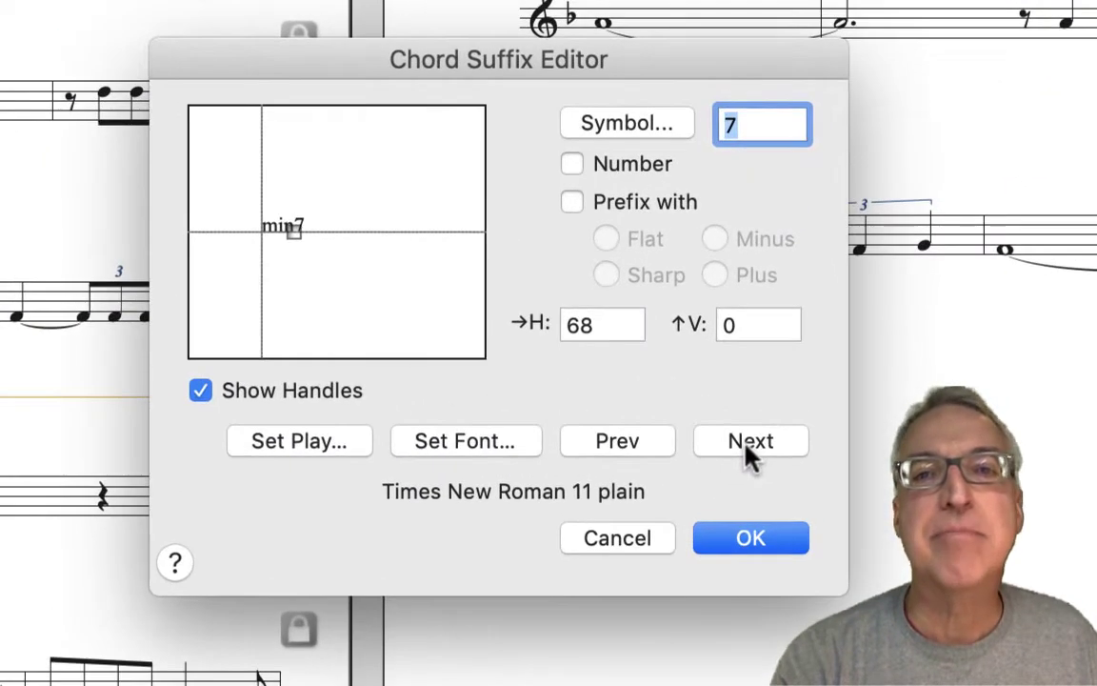
{"action": "left_click_drag", "start_coordinate": [293, 231], "coordinate": [294, 225]}
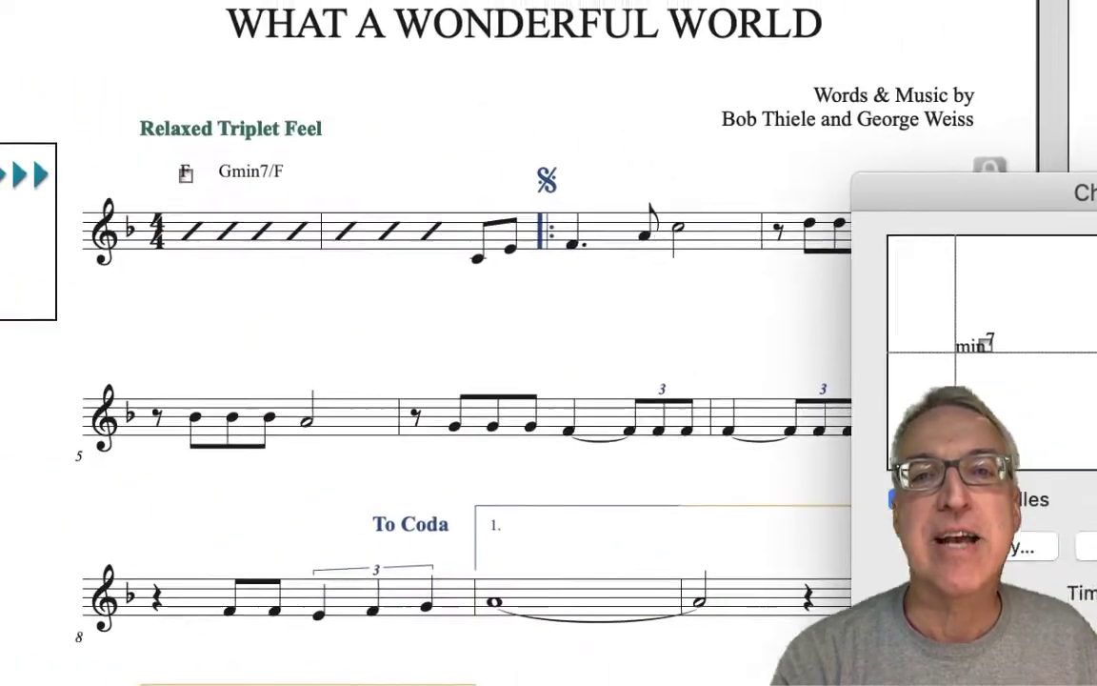
{"action": "left_click", "coordinate": [750, 538]}
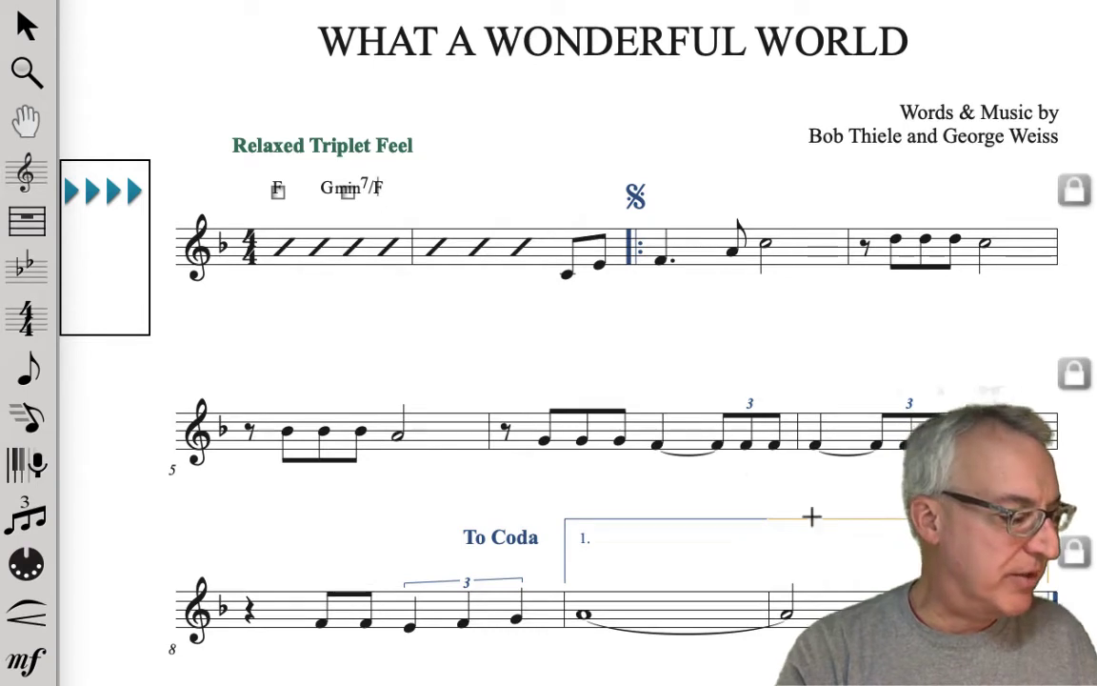
{"action": "key", "text": "Escape"}
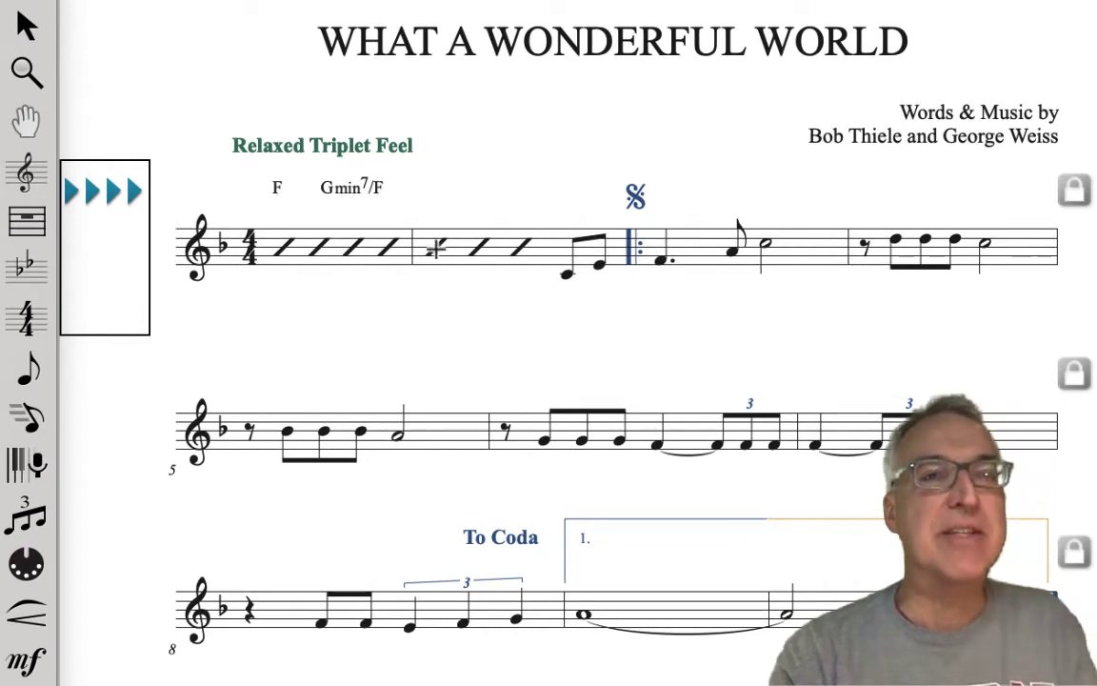
Step: Enter the chord symbols F and Gmin7 above measure 2
{"action": "left_click", "coordinate": [435, 248]}
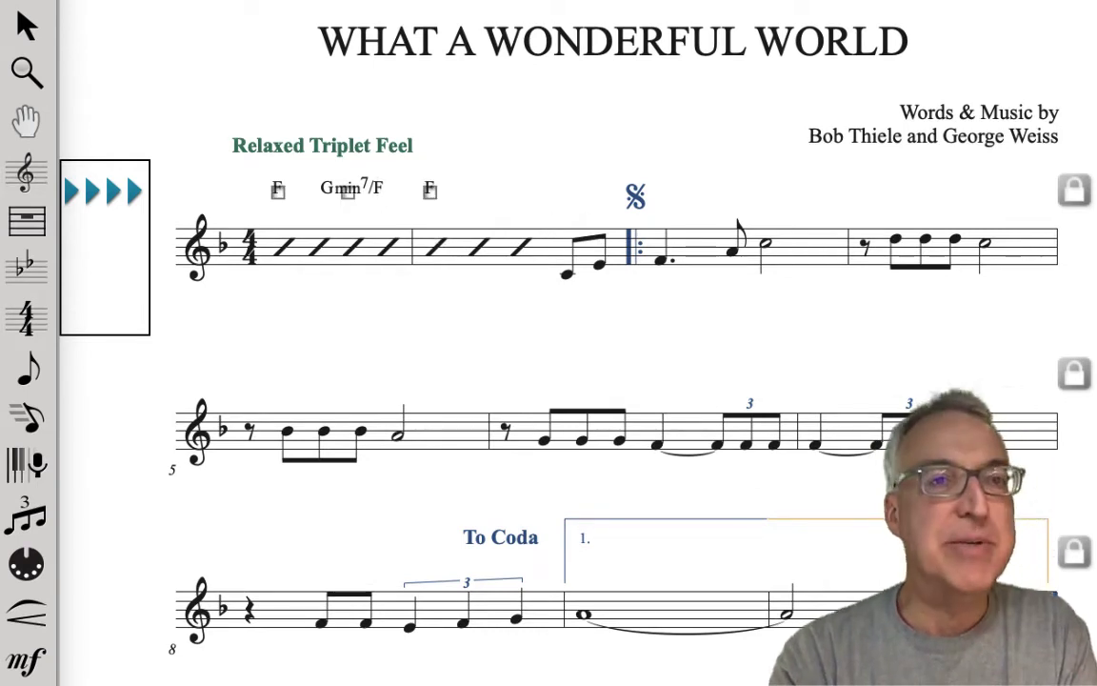
{"action": "type", "text": "Gm"}
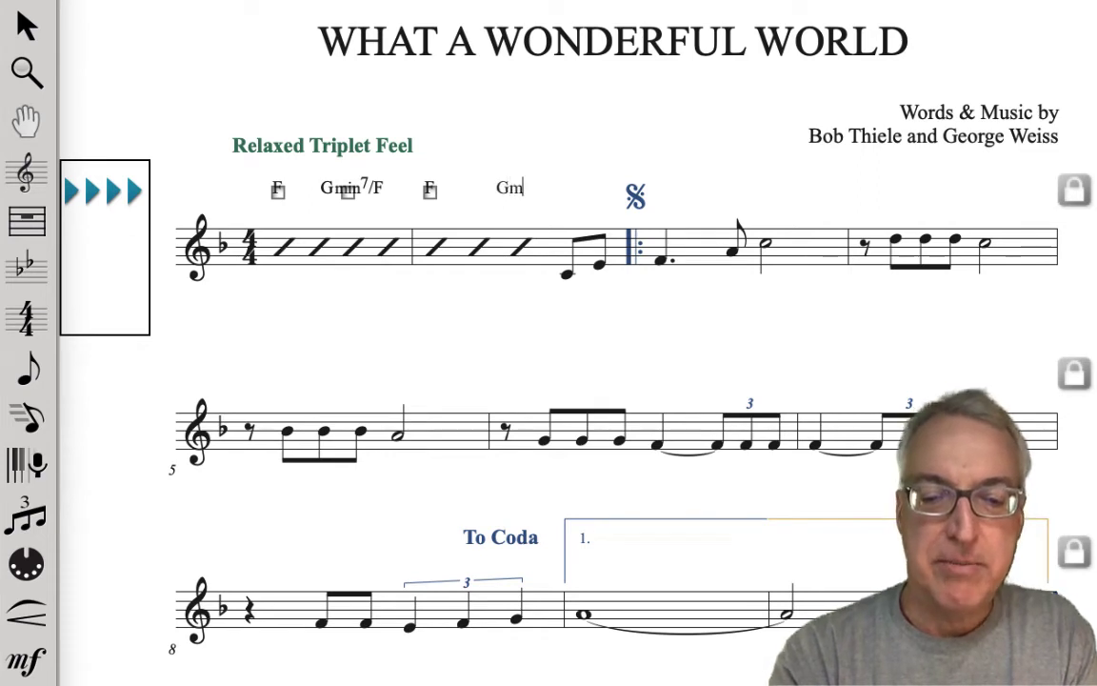
{"action": "type", "text": "in7"}
{"action": "key", "text": "Return"}
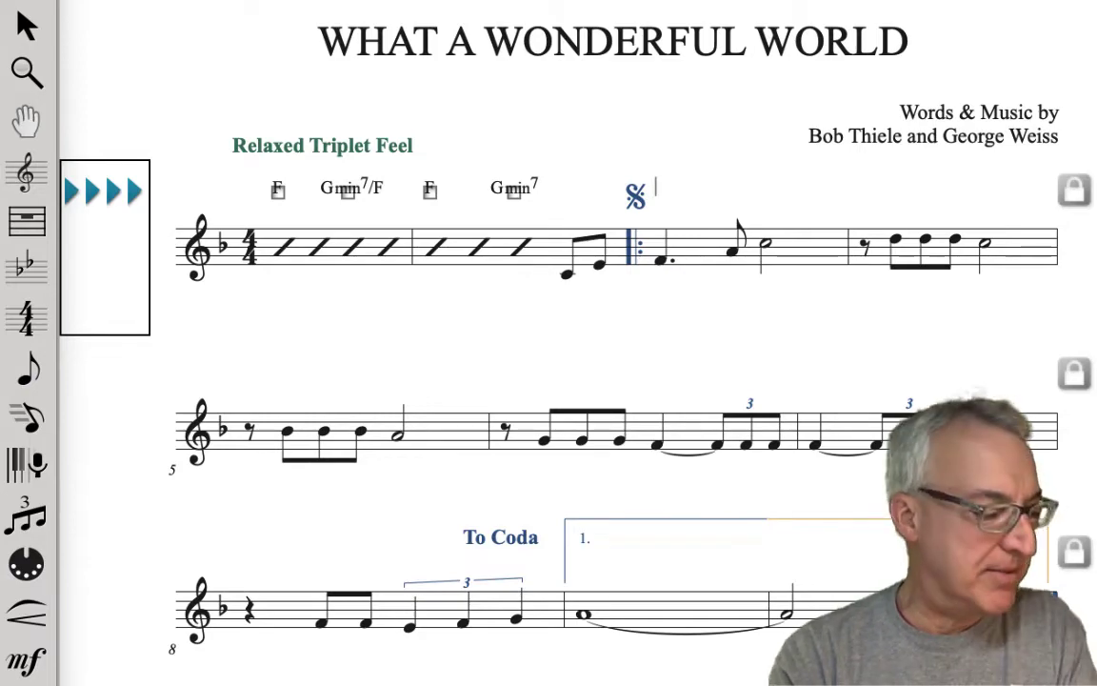
Step: Enter the chord symbols F and Amin above measure 3
{"action": "left_click", "coordinate": [656, 188]}
{"action": "type", "text": "F"}
{"action": "key", "text": "Return"}
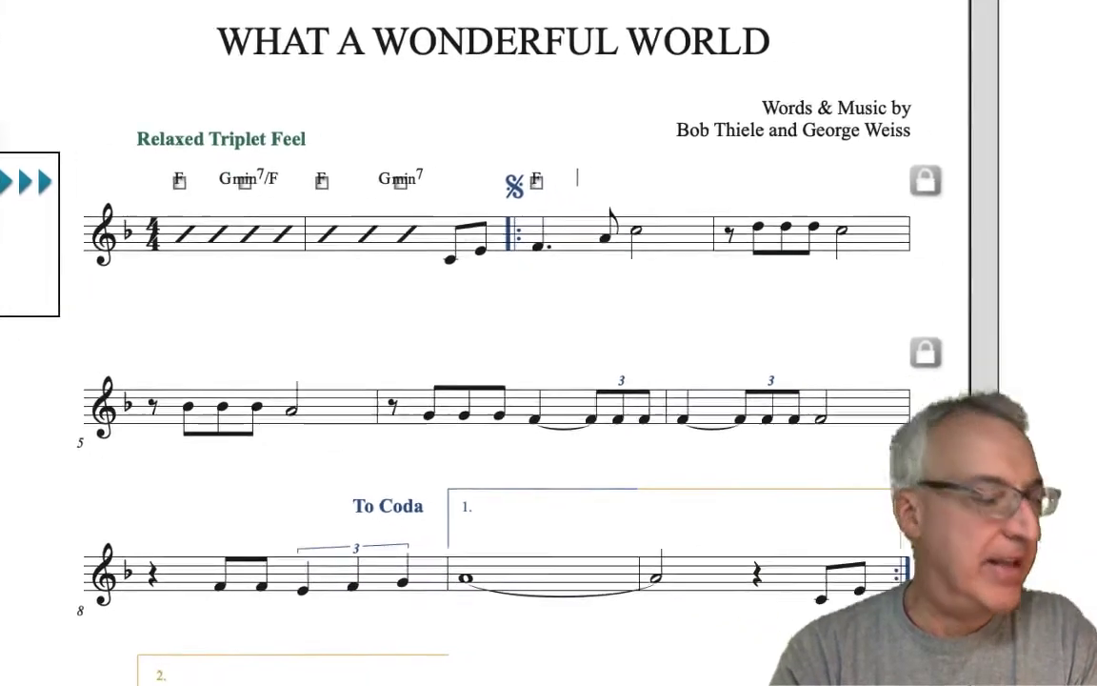
{"action": "type", "text": "A"}
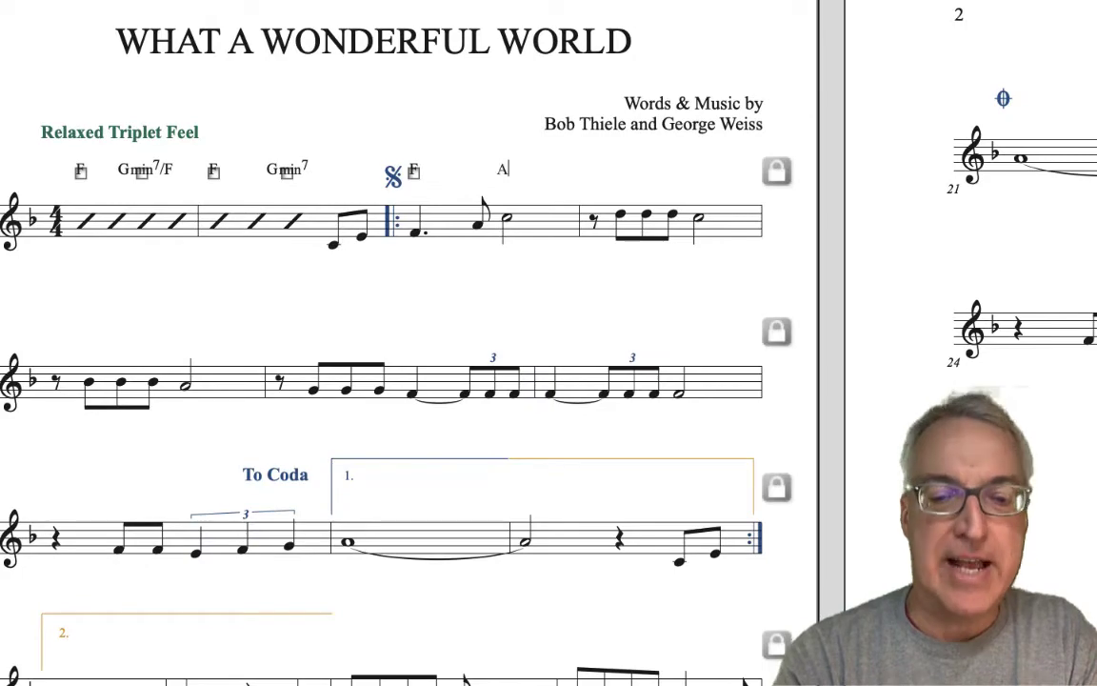
{"action": "type", "text": "min"}
{"action": "key", "text": "Return"}
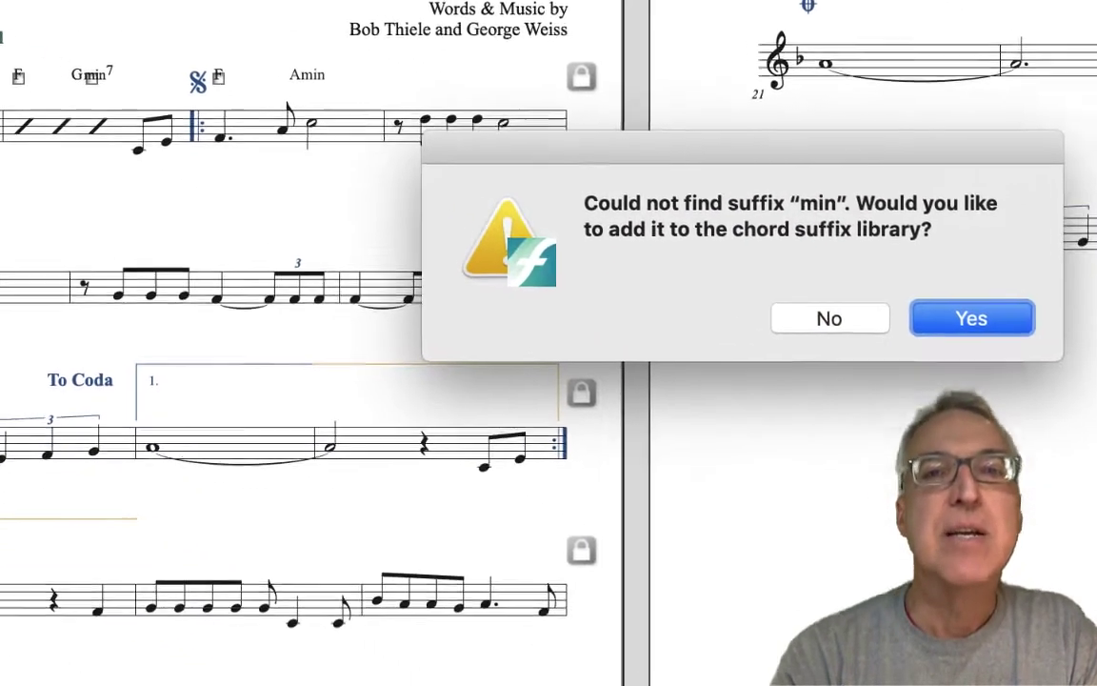
Step: Add the min suffix to the chord suffix library, keeping its letters at their default positions
{"action": "left_click", "coordinate": [943, 311]}
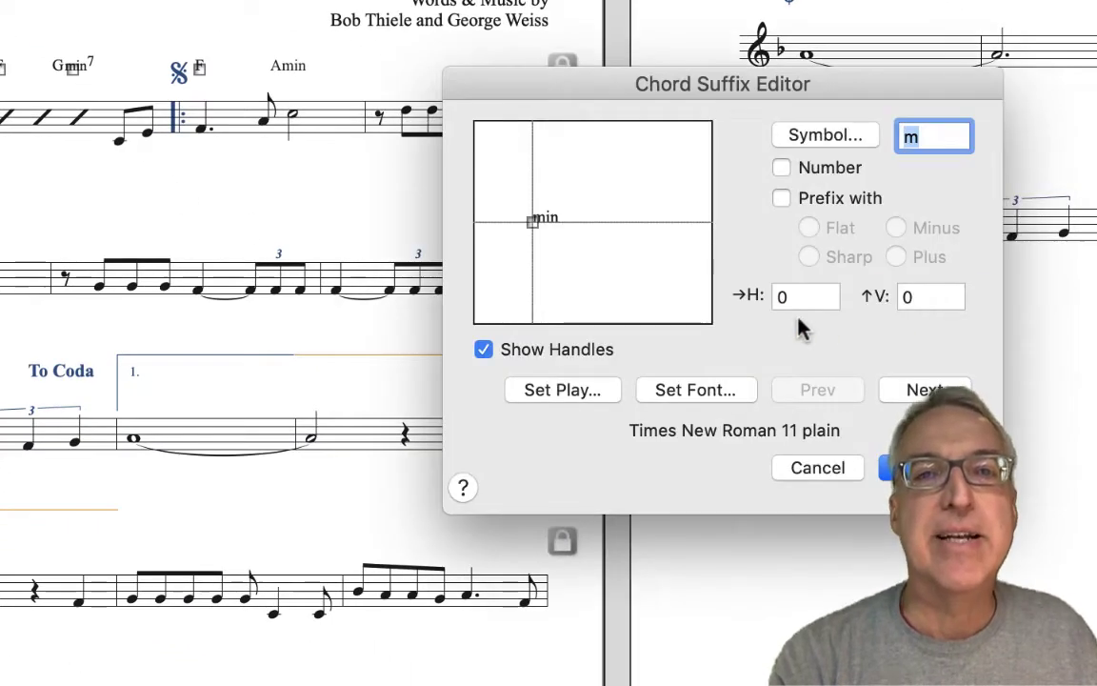
{"action": "left_click", "coordinate": [905, 392]}
{"action": "left_click", "coordinate": [904, 392]}
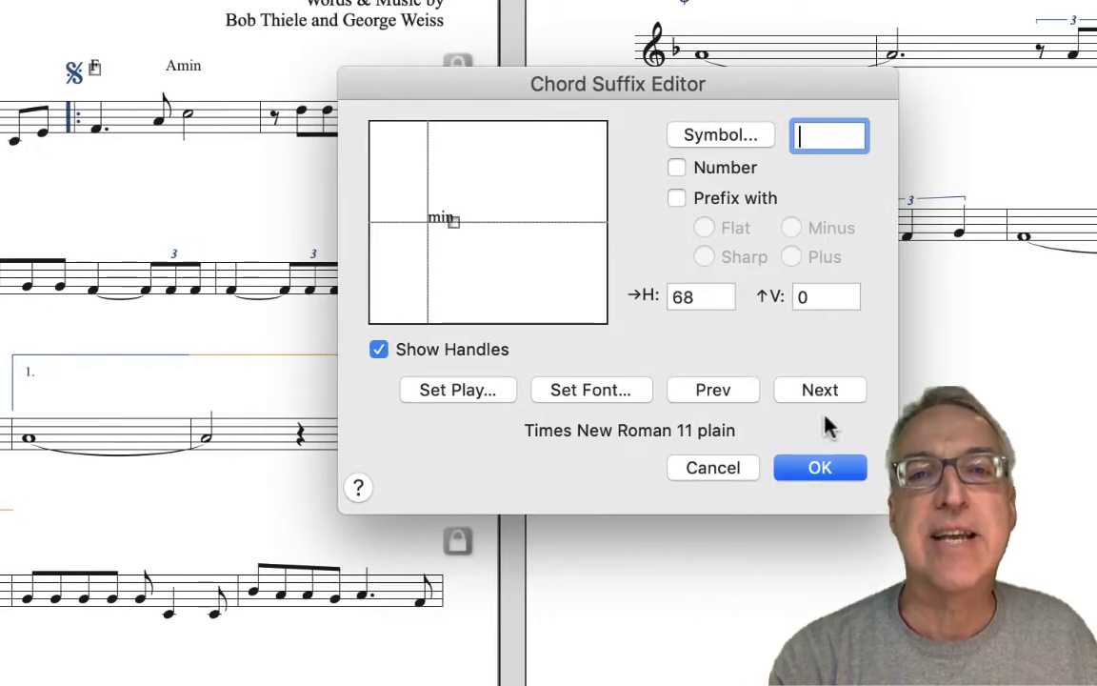
{"action": "left_click", "coordinate": [823, 468]}
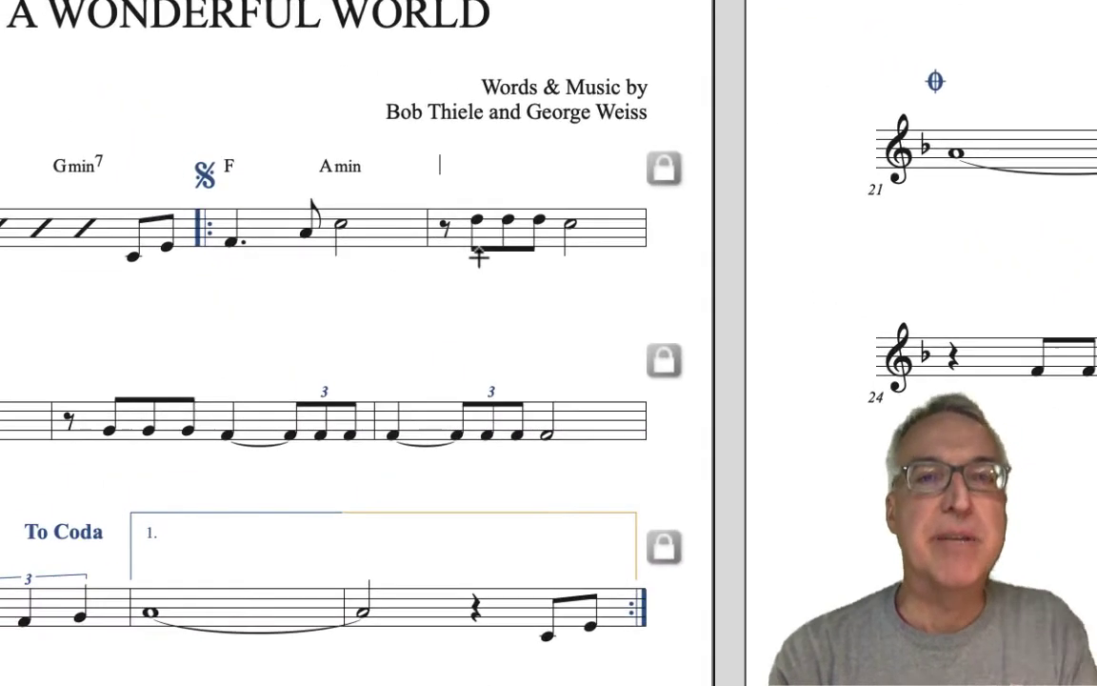
Step: Enter the chord symbols Bb and Amin above measure 4
{"action": "type", "text": "Bb"}
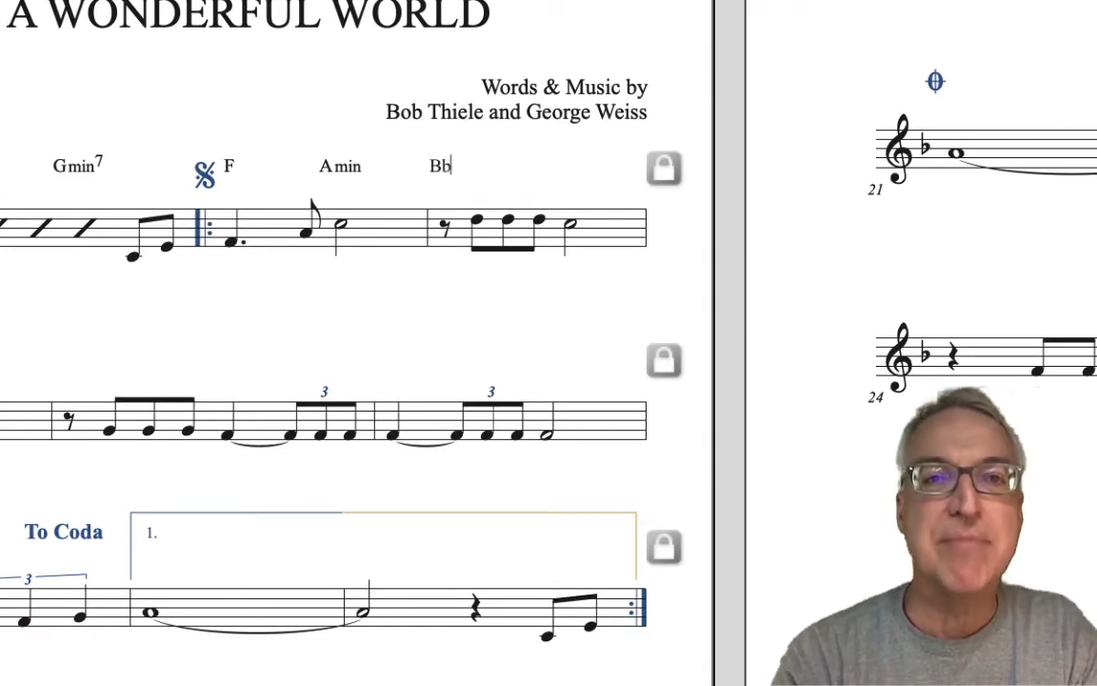
{"action": "key", "text": "Escape"}
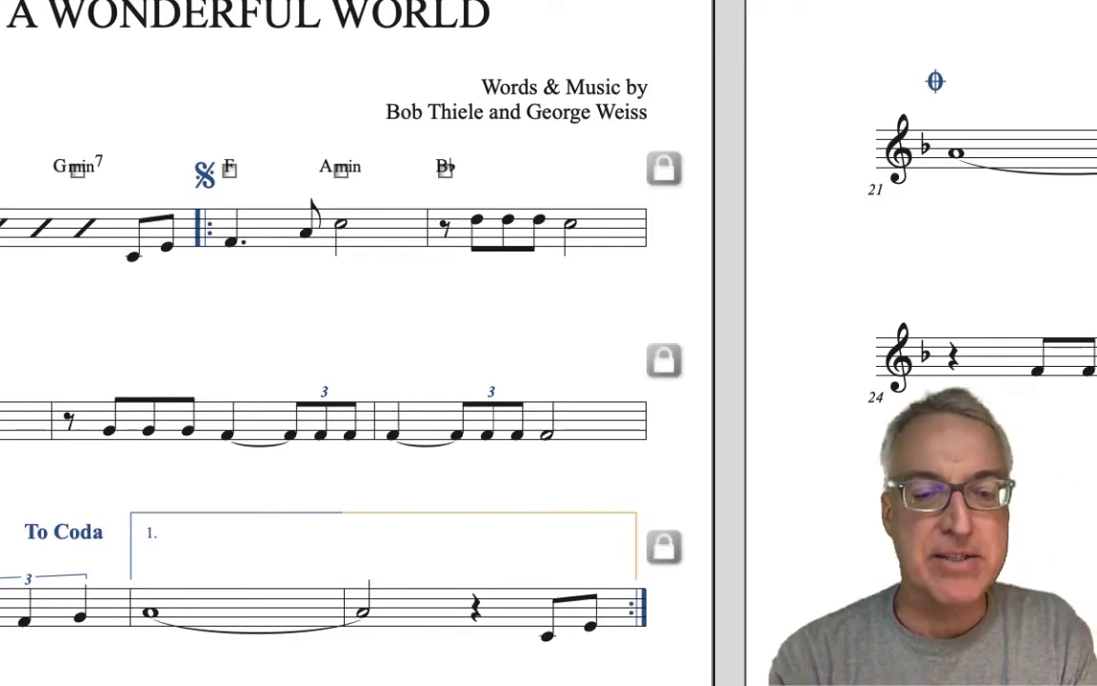
{"action": "left_click", "coordinate": [561, 166]}
{"action": "type", "text": "Amin"}
{"action": "key", "text": "Escape"}
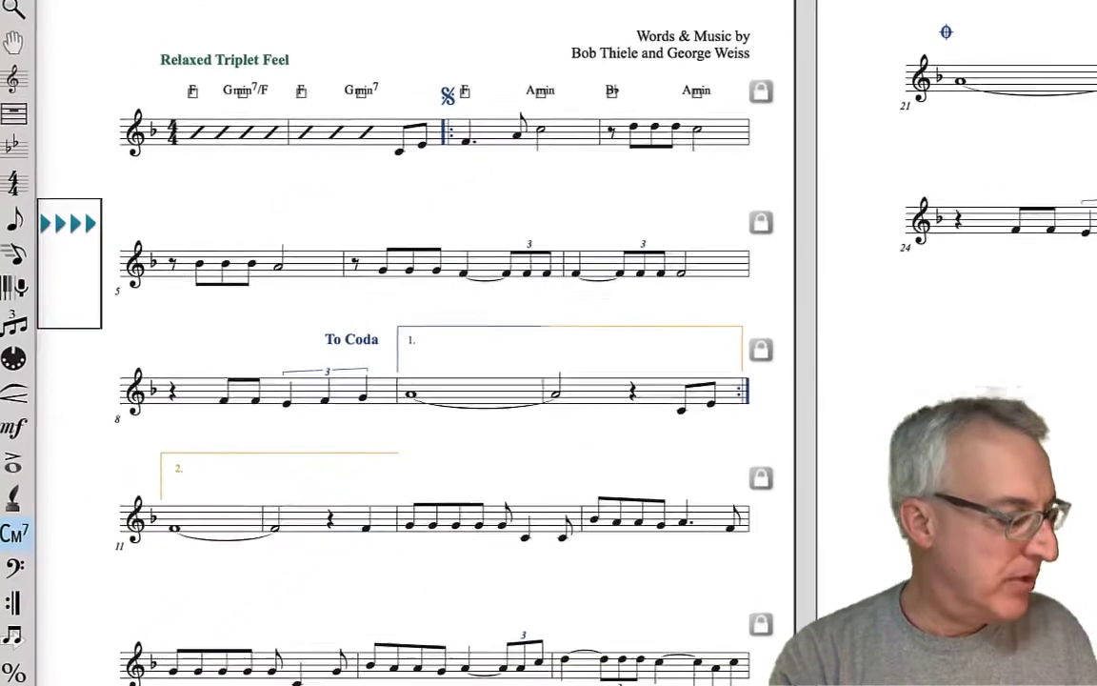
Step: Enter the chord symbols Gmin7 and F above measure 5 and A7 at the start of measure 6
{"action": "type", "text": "Gmin7"}
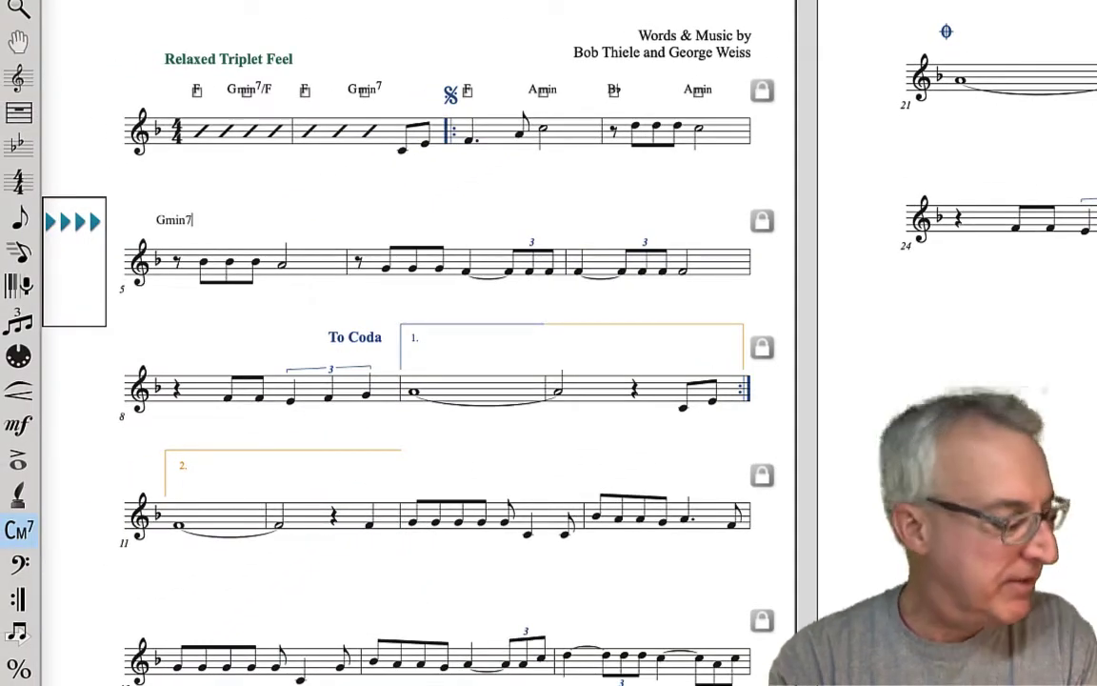
{"action": "key", "text": "Escape"}
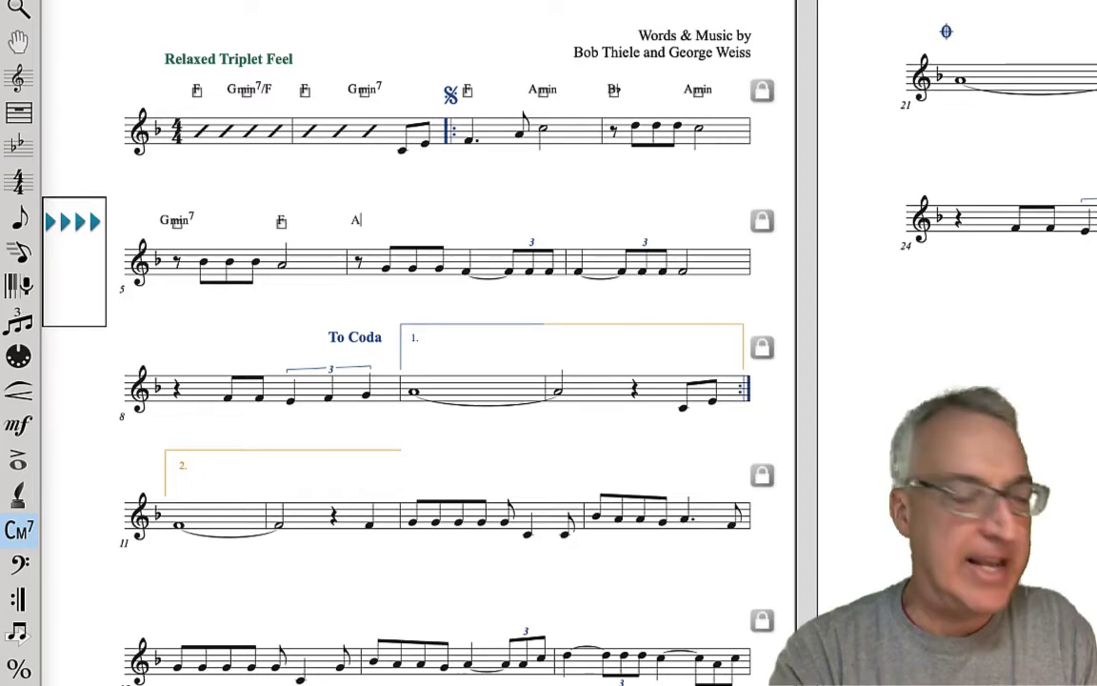
{"action": "type", "text": "7"}
{"action": "key", "text": "Escape"}
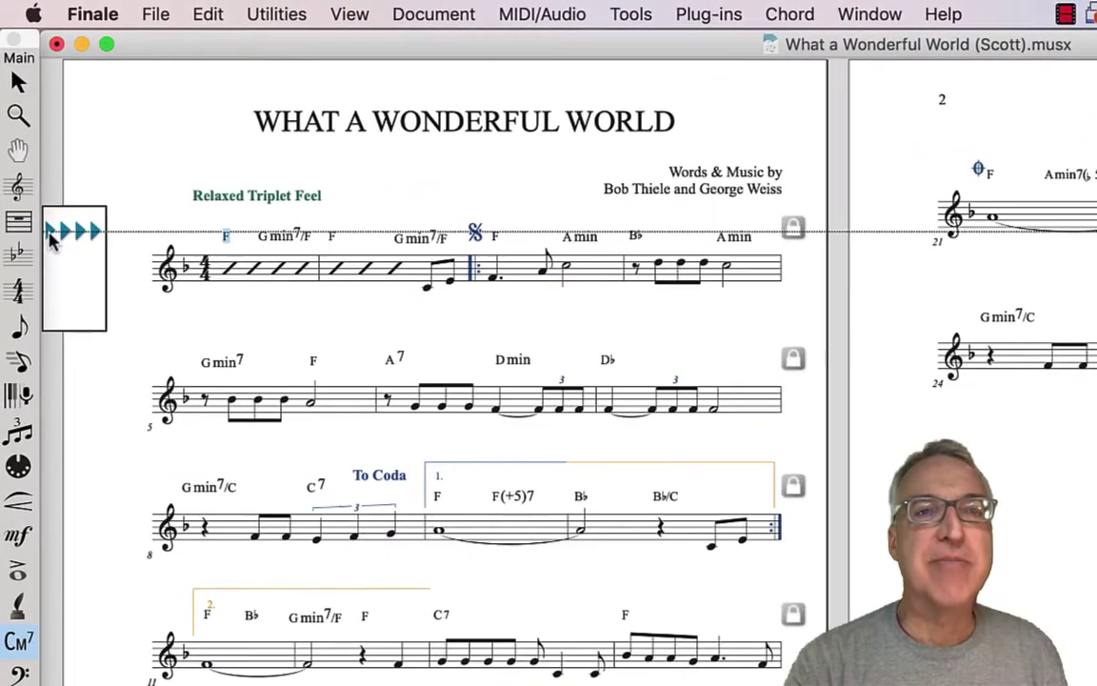
Step: Nudge the baseline of all chord symbols slightly upward
{"action": "left_click_drag", "start_coordinate": [49, 232], "coordinate": [48, 230]}
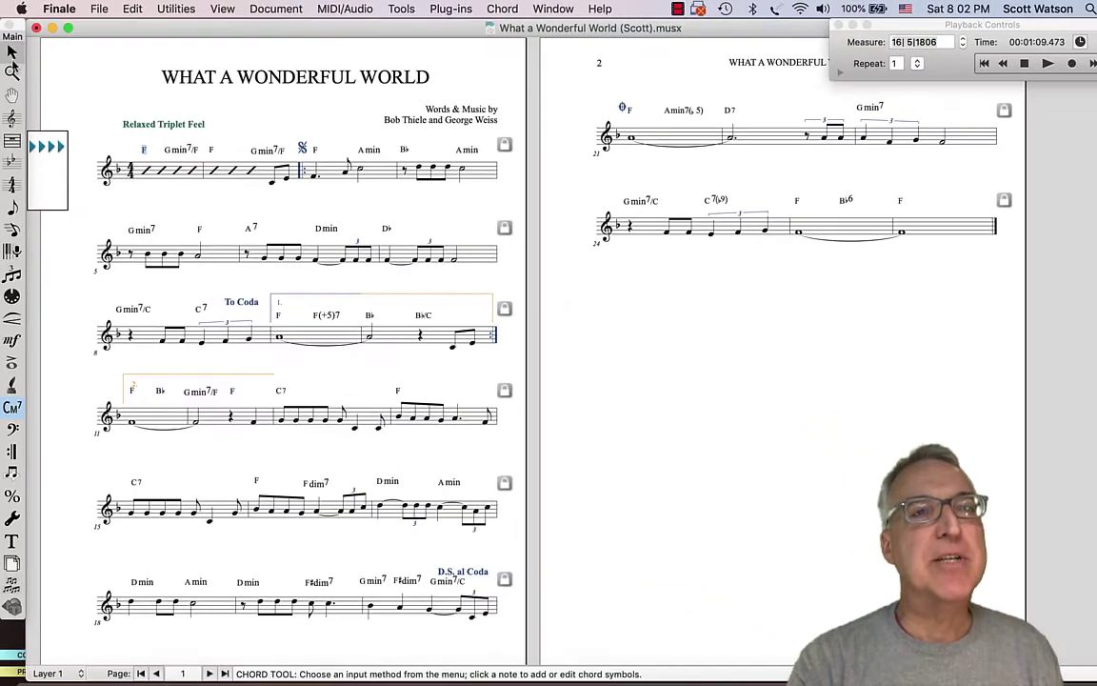
Step: Move the D.S. al Coda text up clear of measure 20's chords and the coda sign left of measure 21's F chord
{"action": "left_click", "coordinate": [18, 81]}
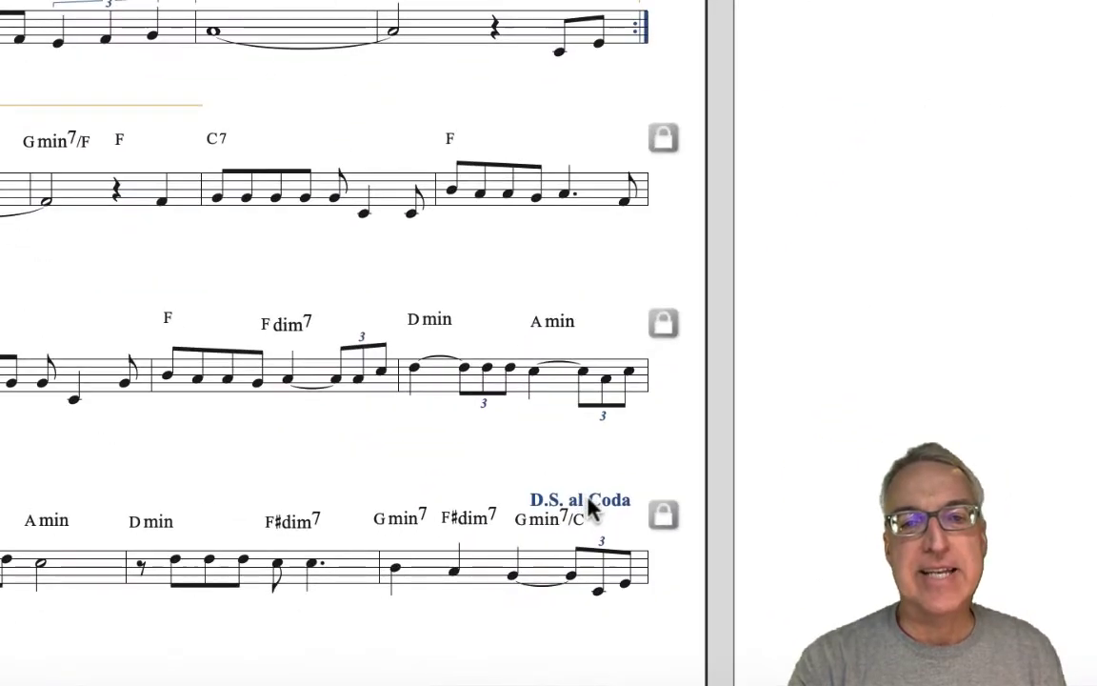
{"action": "left_click_drag", "start_coordinate": [491, 560], "coordinate": [490, 552]}
{"action": "left_click_drag", "start_coordinate": [586, 488], "coordinate": [601, 494]}
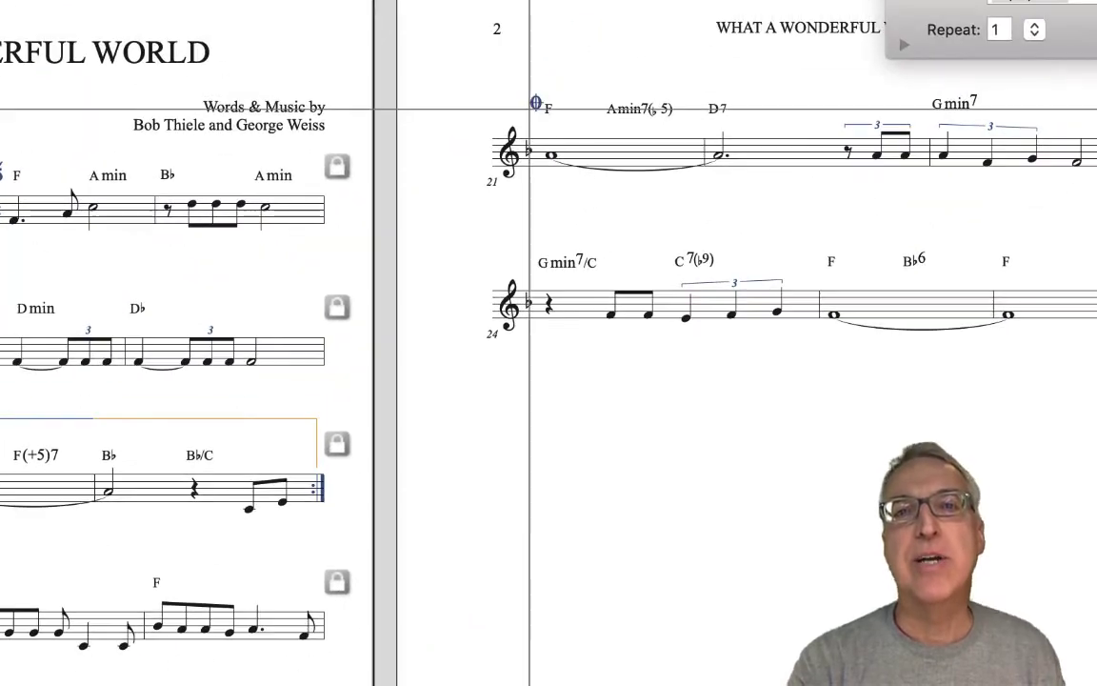
{"action": "left_click_drag", "start_coordinate": [536, 102], "coordinate": [517, 102]}
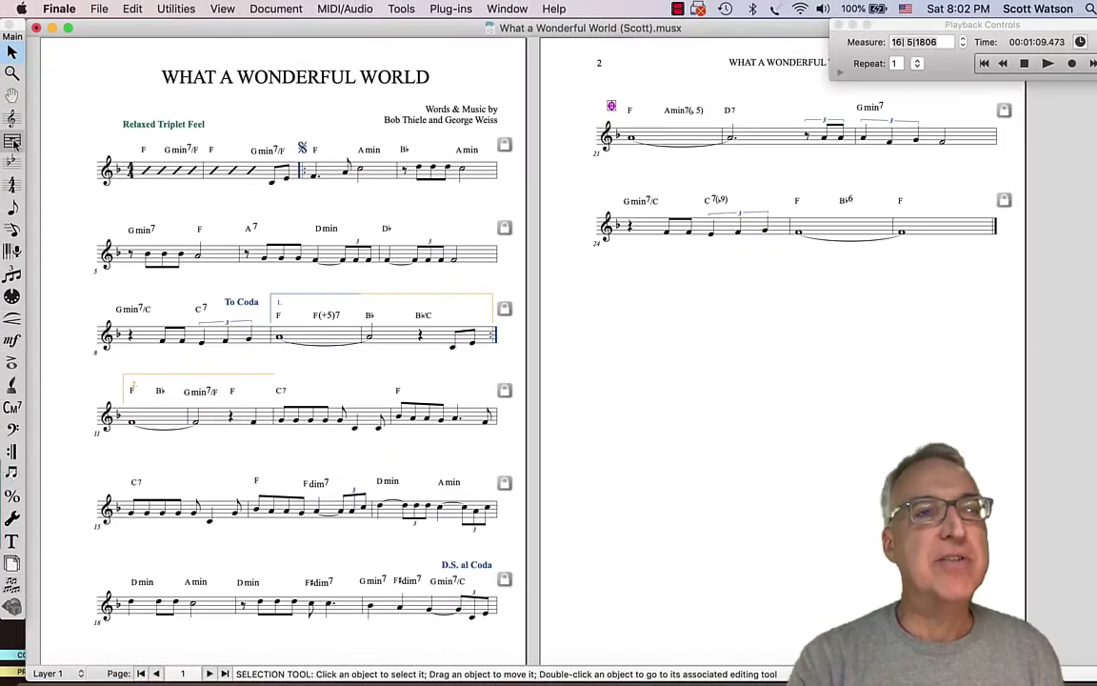
Step: Add a double barline at the end of measure 20 through its measure attributes
{"action": "left_click", "coordinate": [11, 140]}
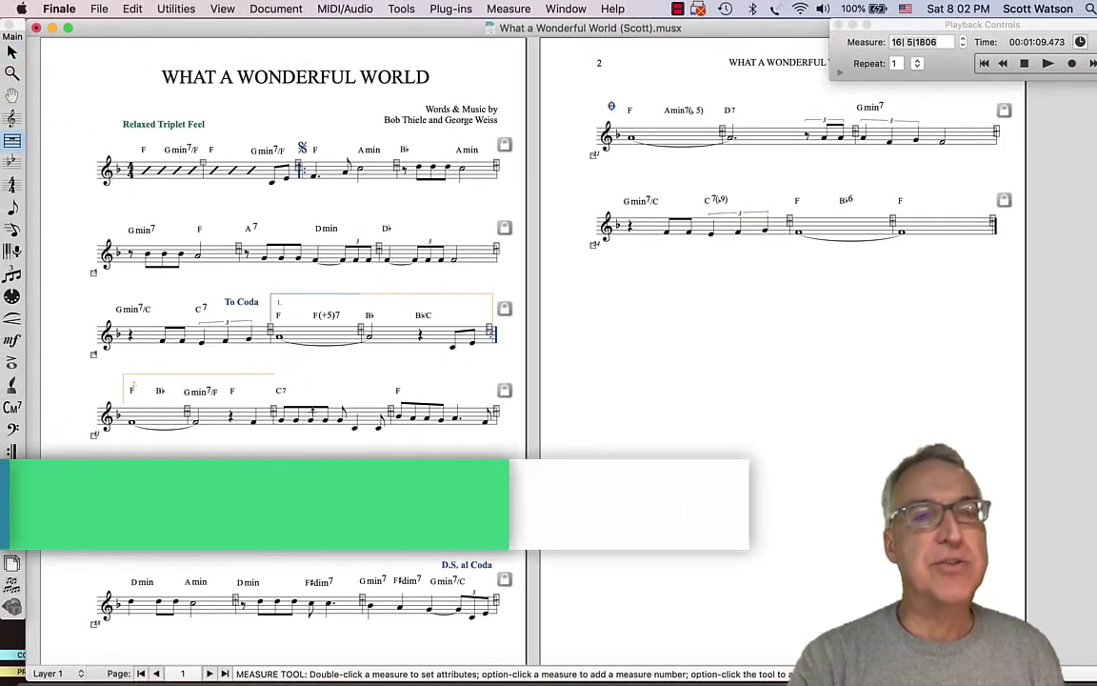
{"action": "double_click", "coordinate": [481, 610]}
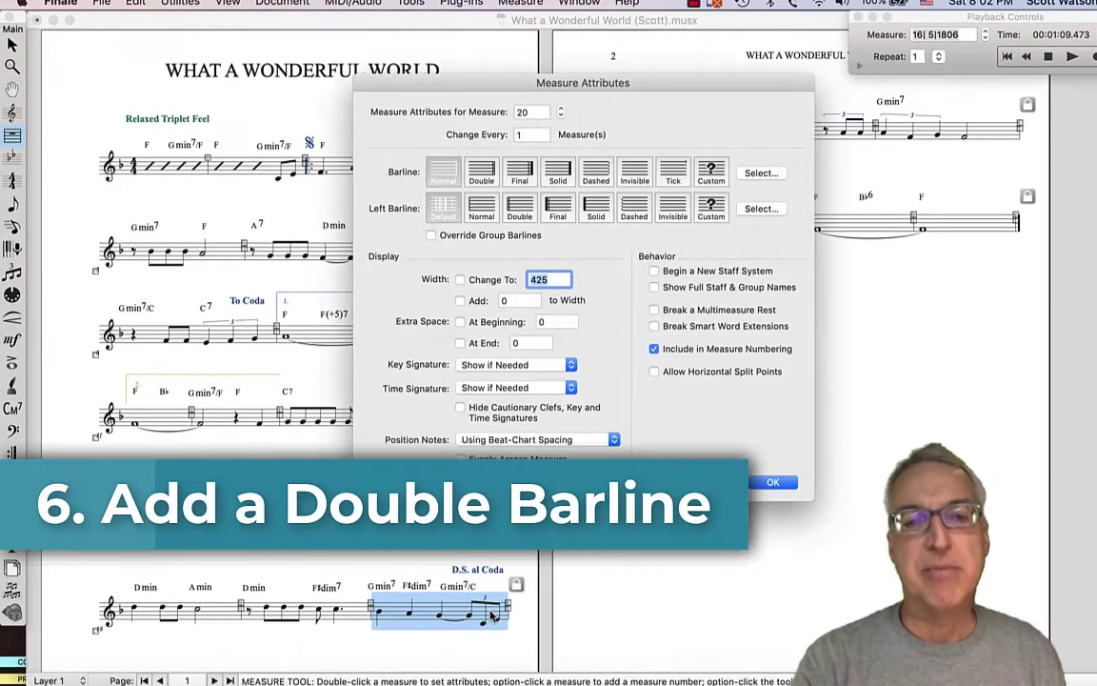
{"action": "left_click", "coordinate": [481, 173]}
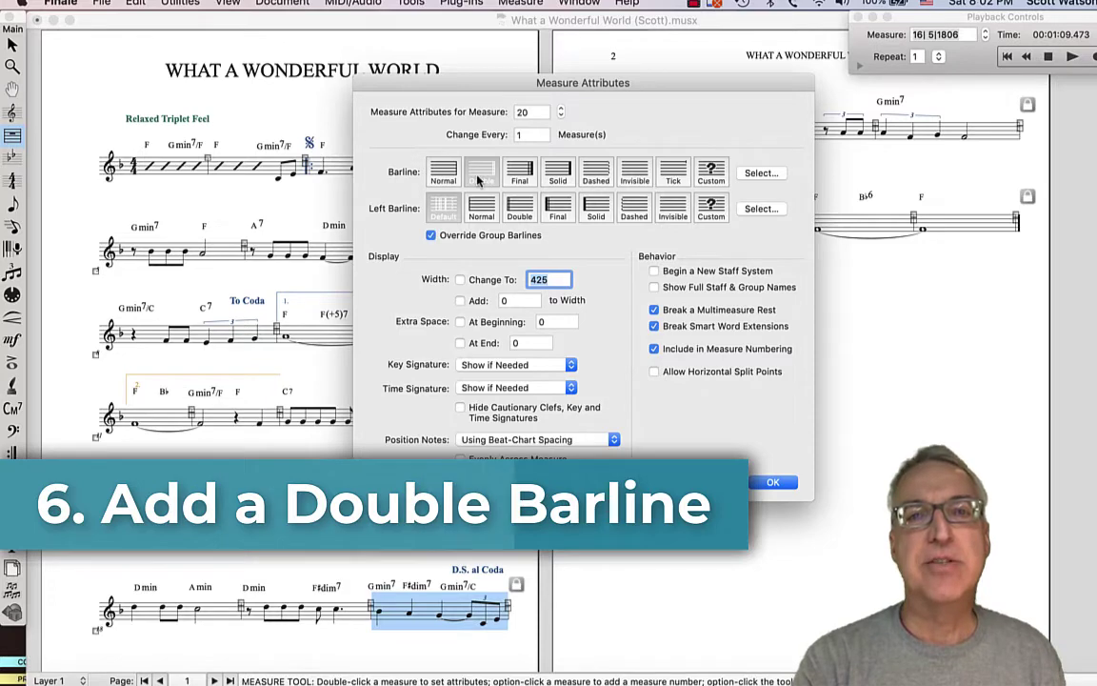
{"action": "left_click", "coordinate": [771, 483]}
{"action": "left_click", "coordinate": [716, 566]}
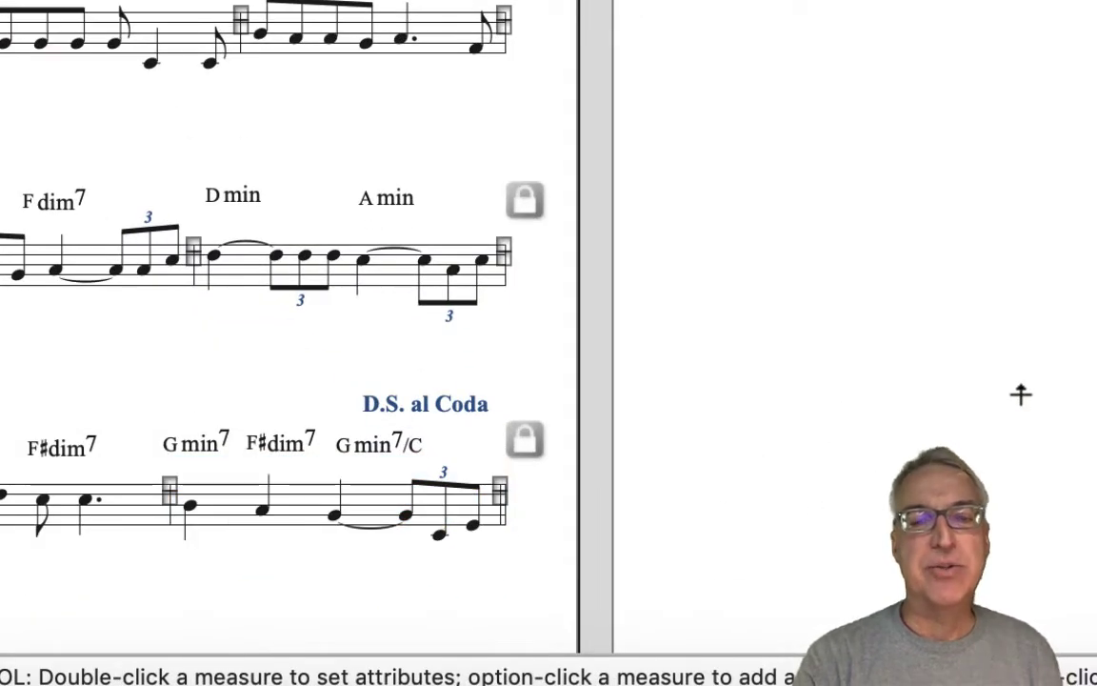
{"action": "key", "text": "Escape"}
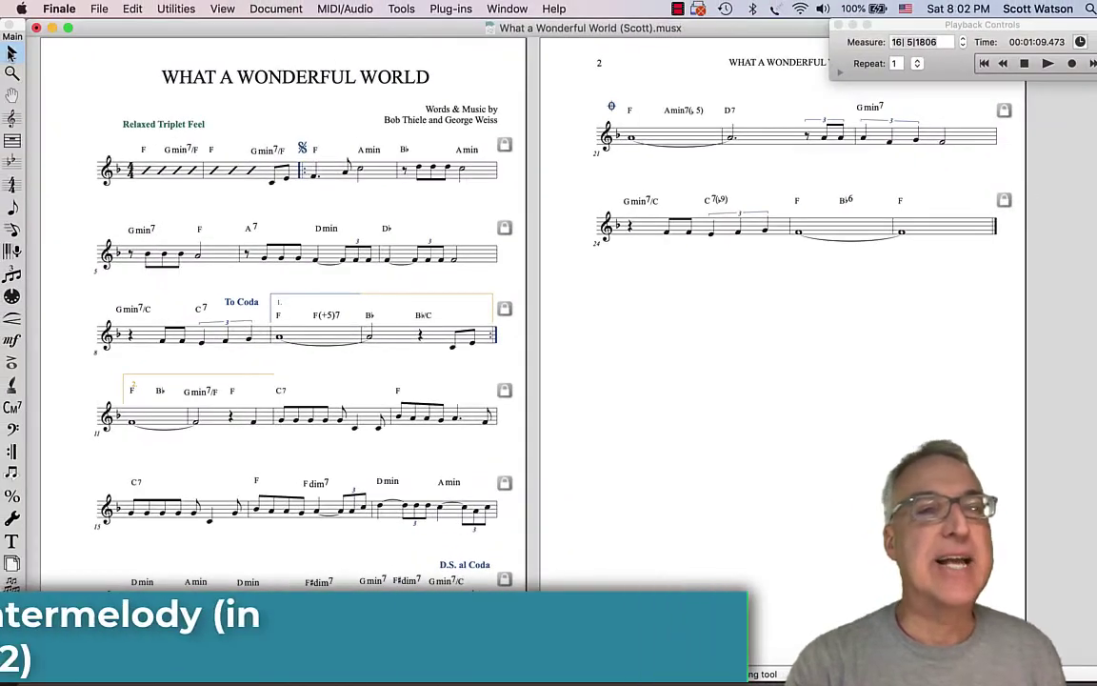
Step: Enter four quarter notes in Layer 2 of measure 7: Db, C, Bb and Ab below the melody
{"action": "left_click", "coordinate": [11, 229]}
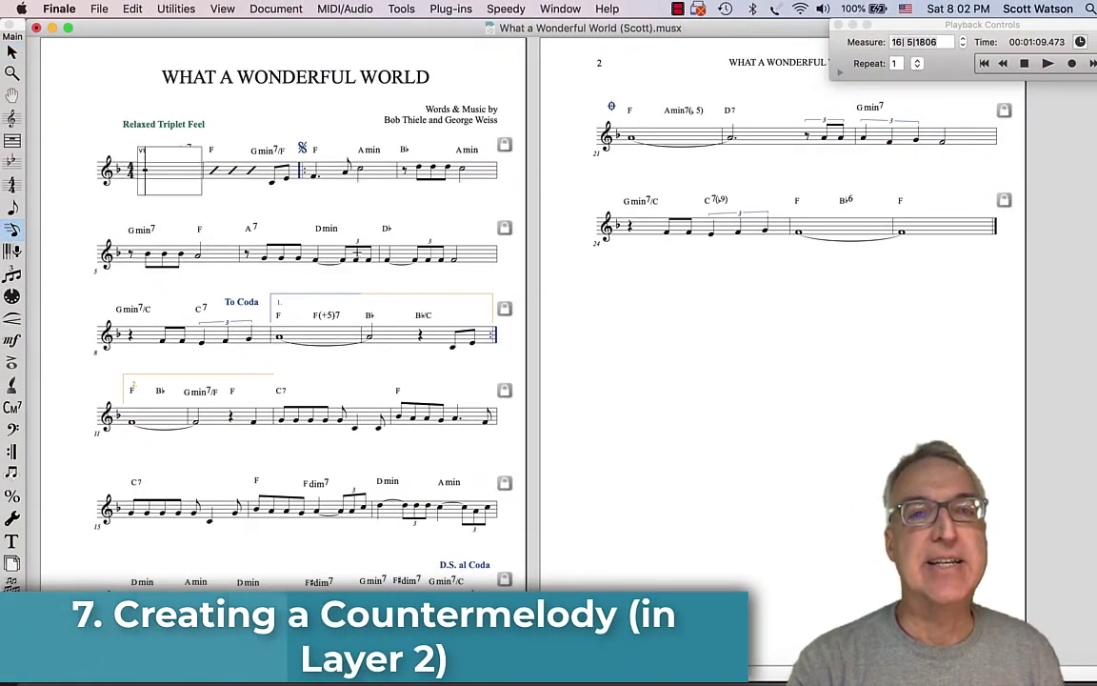
{"action": "left_click", "coordinate": [400, 251]}
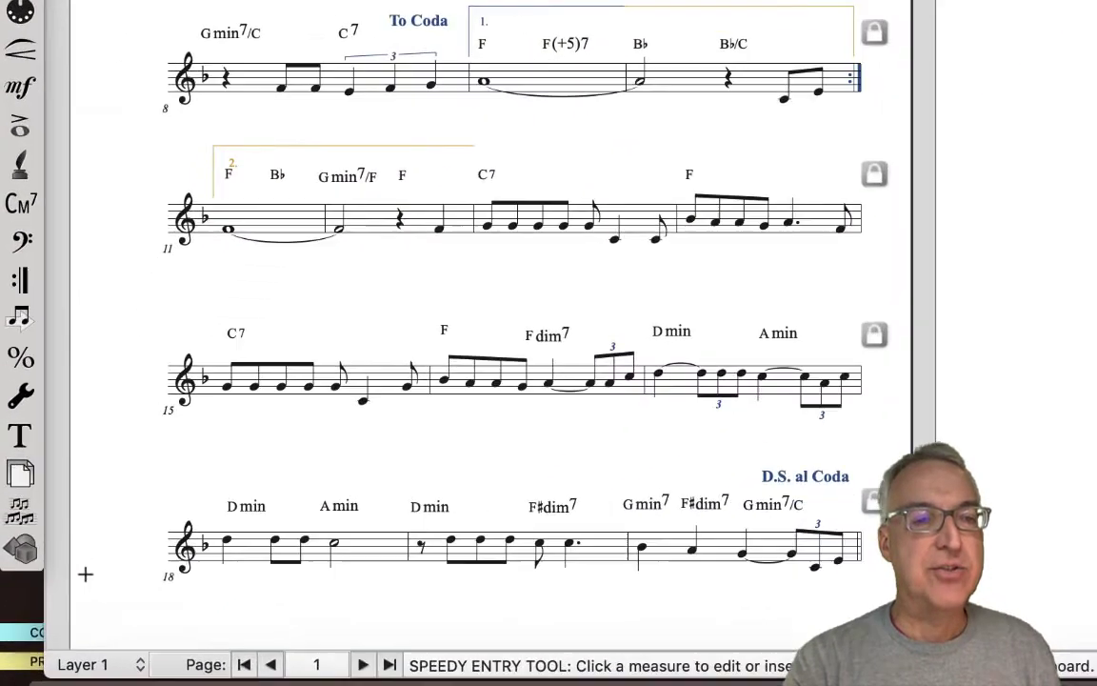
{"action": "left_click", "coordinate": [99, 664]}
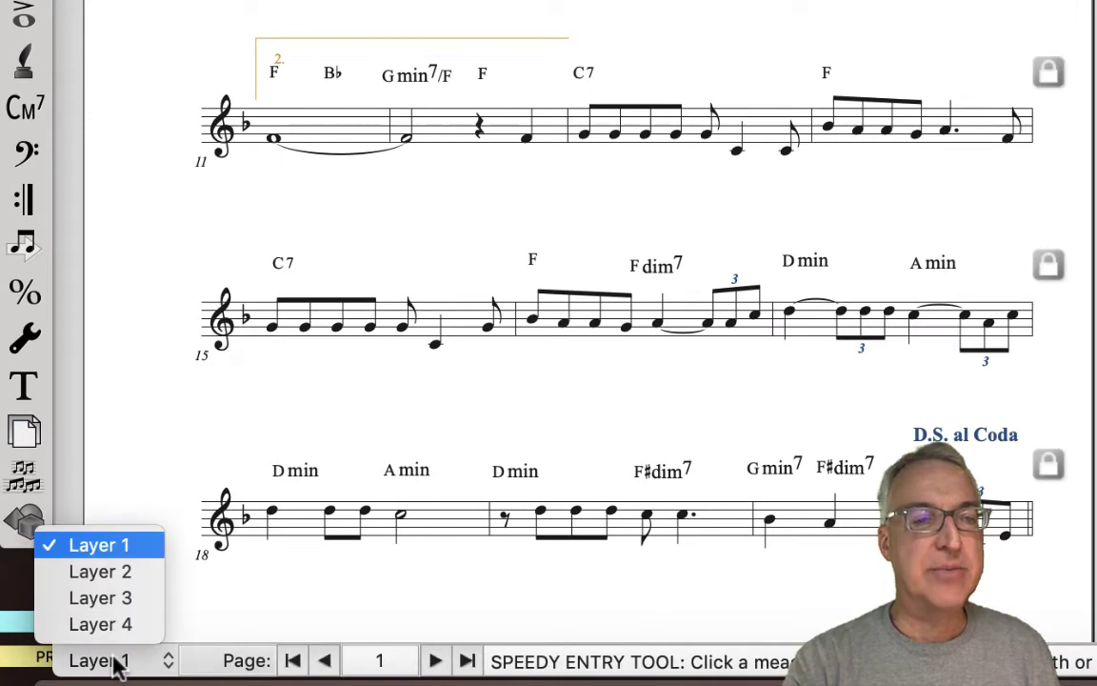
{"action": "left_click", "coordinate": [118, 579]}
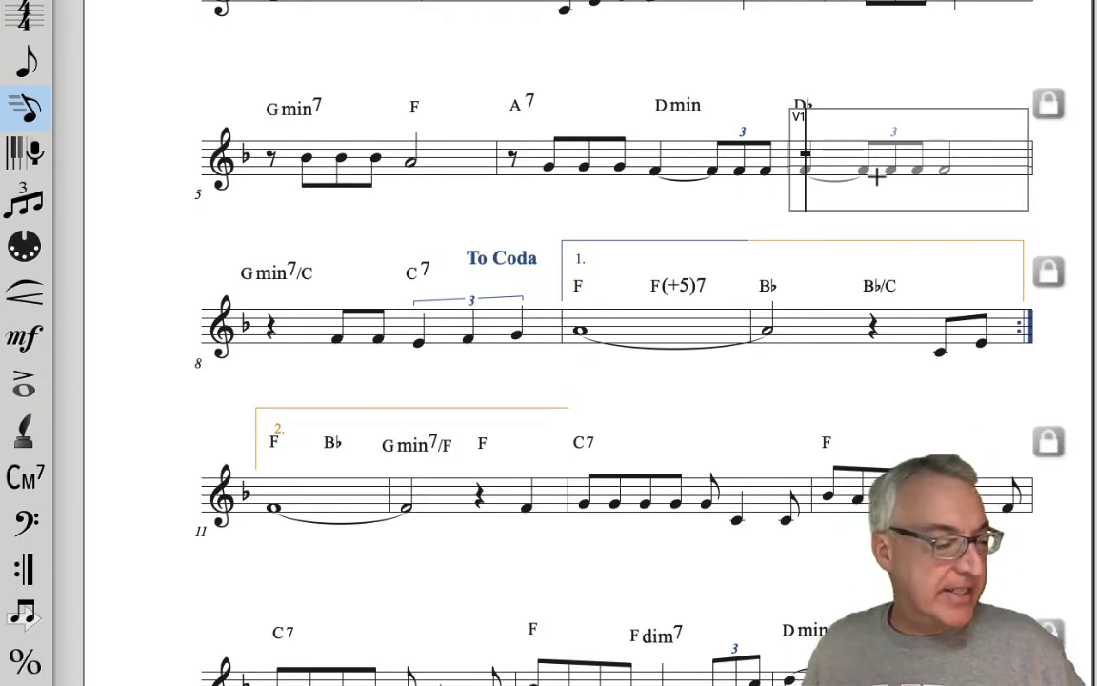
{"action": "key", "text": "5"}
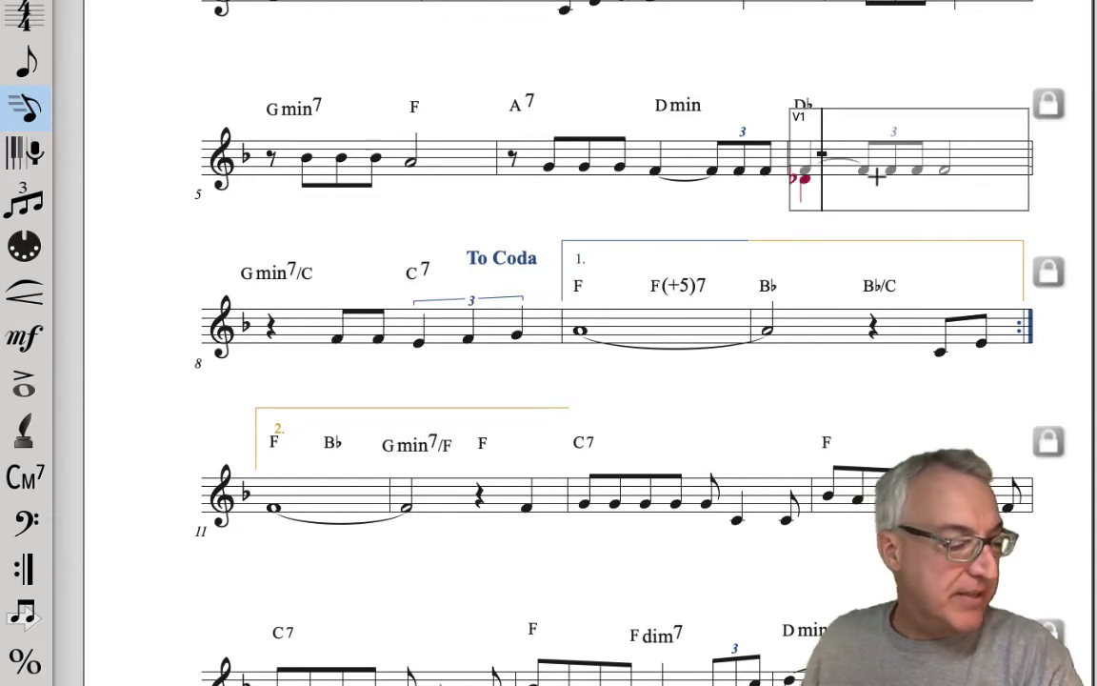
{"action": "key", "text": "5"}
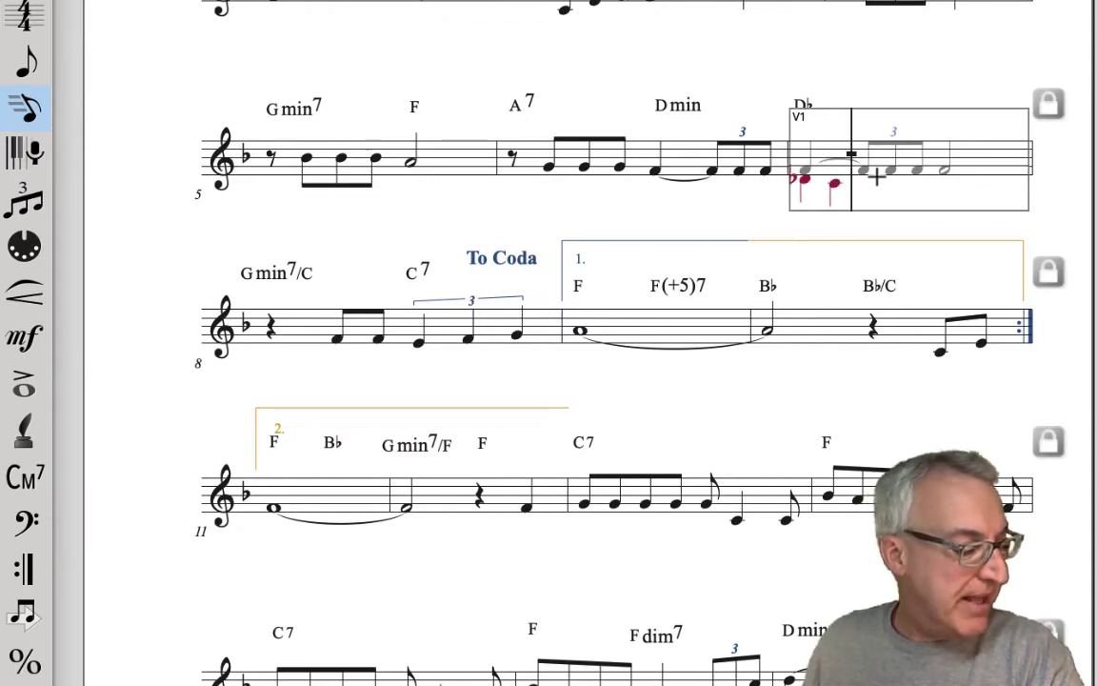
{"action": "key", "text": "5"}
{"action": "key", "text": "5"}
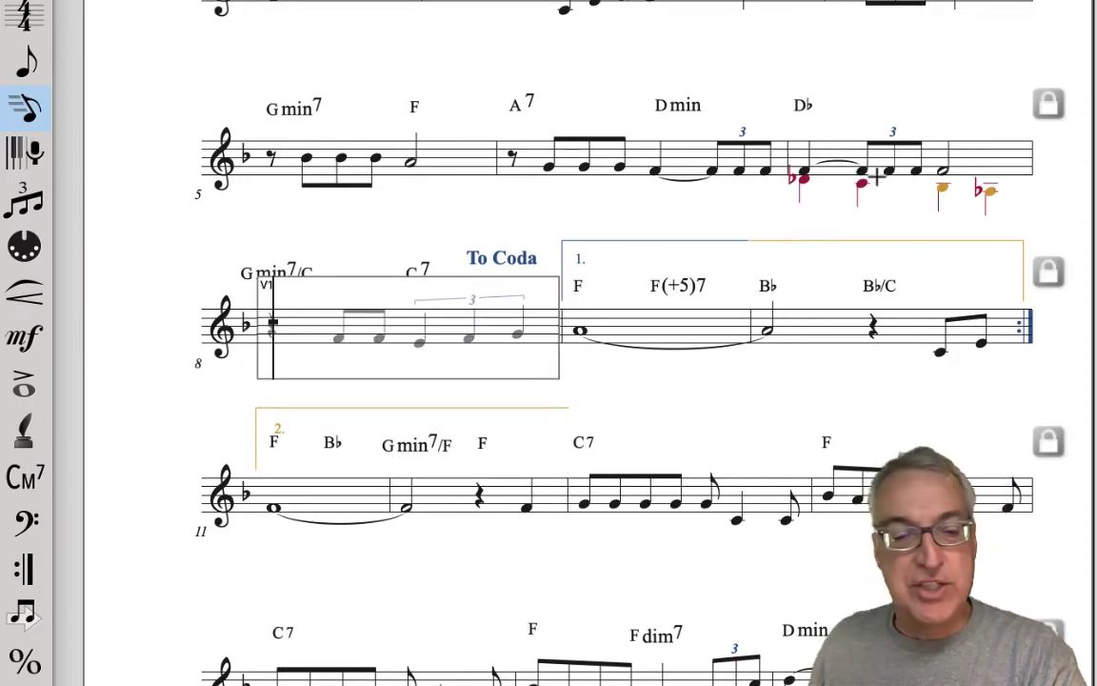
Step: Enter a half note G and a half rest in Layer 2 of measure 8, and hide the rest
{"action": "key", "text": "6"}
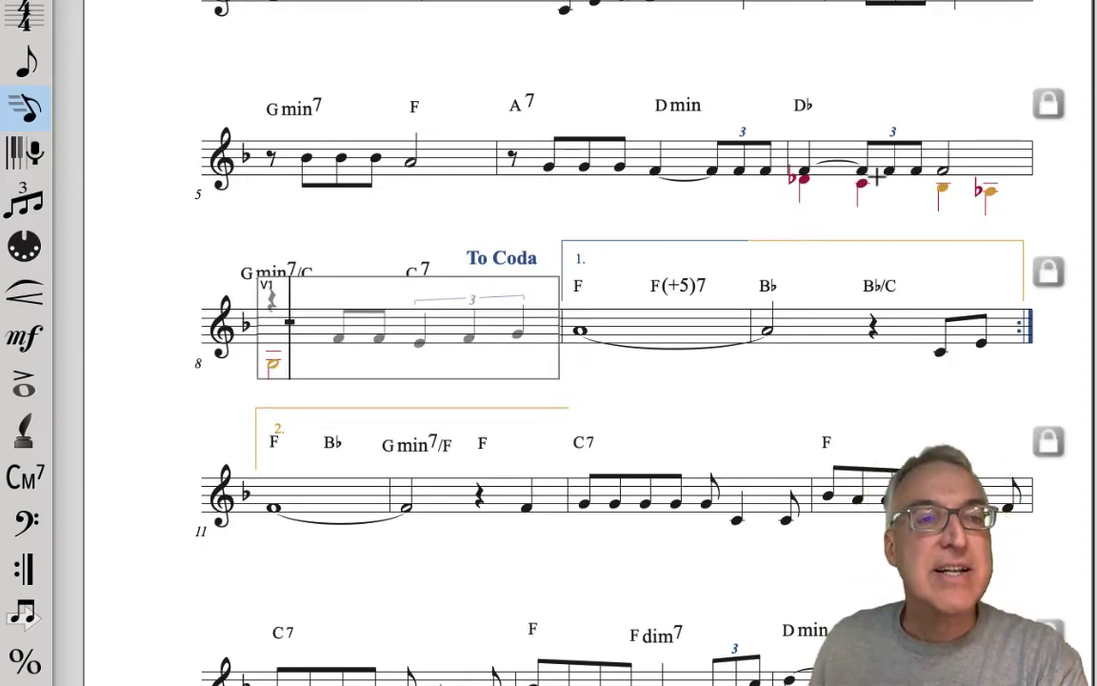
{"action": "key", "text": "6"}
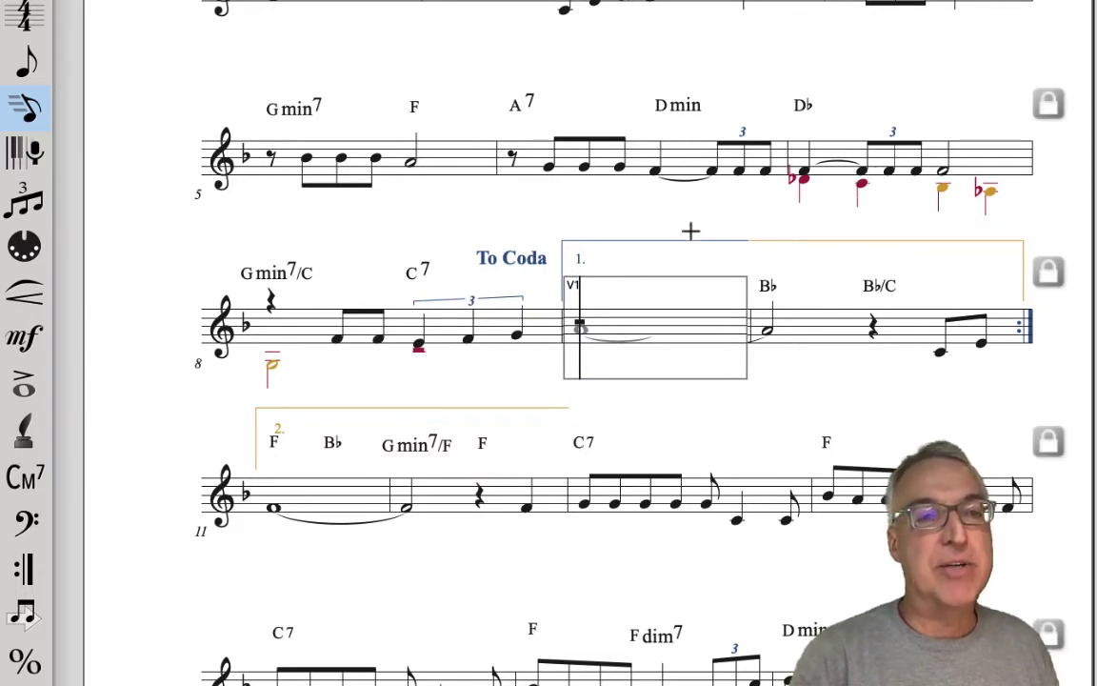
{"action": "left_click", "coordinate": [422, 334]}
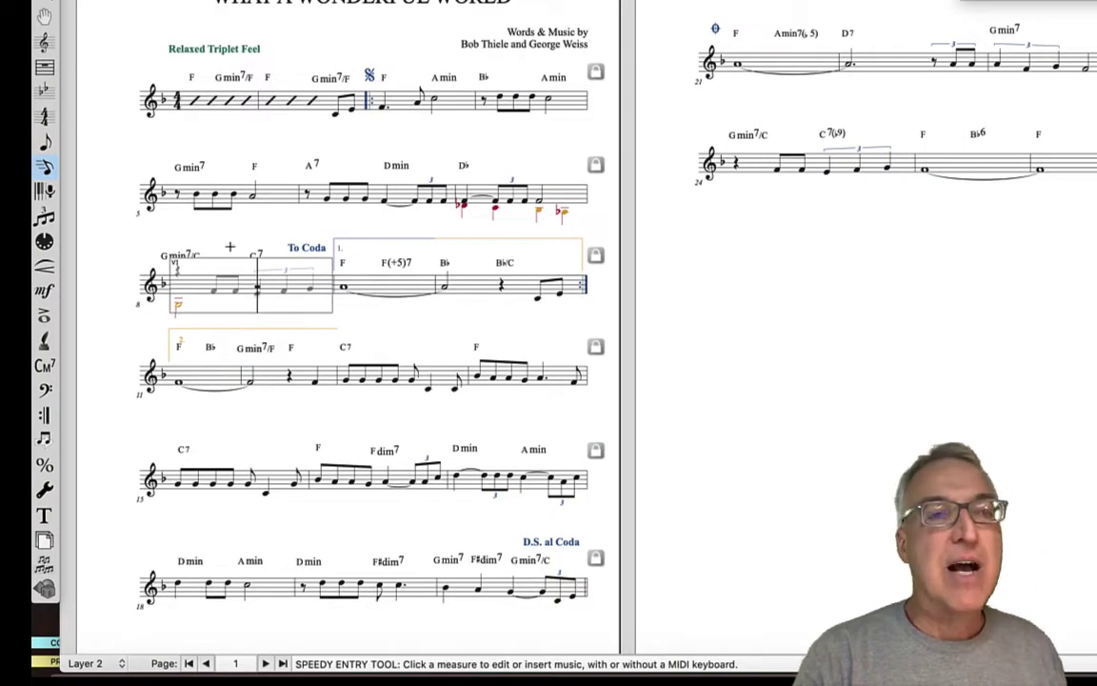
Step: Draw a slur below the four countermelody notes in measure 7, from Db to Ab
{"action": "left_click", "coordinate": [44, 266]}
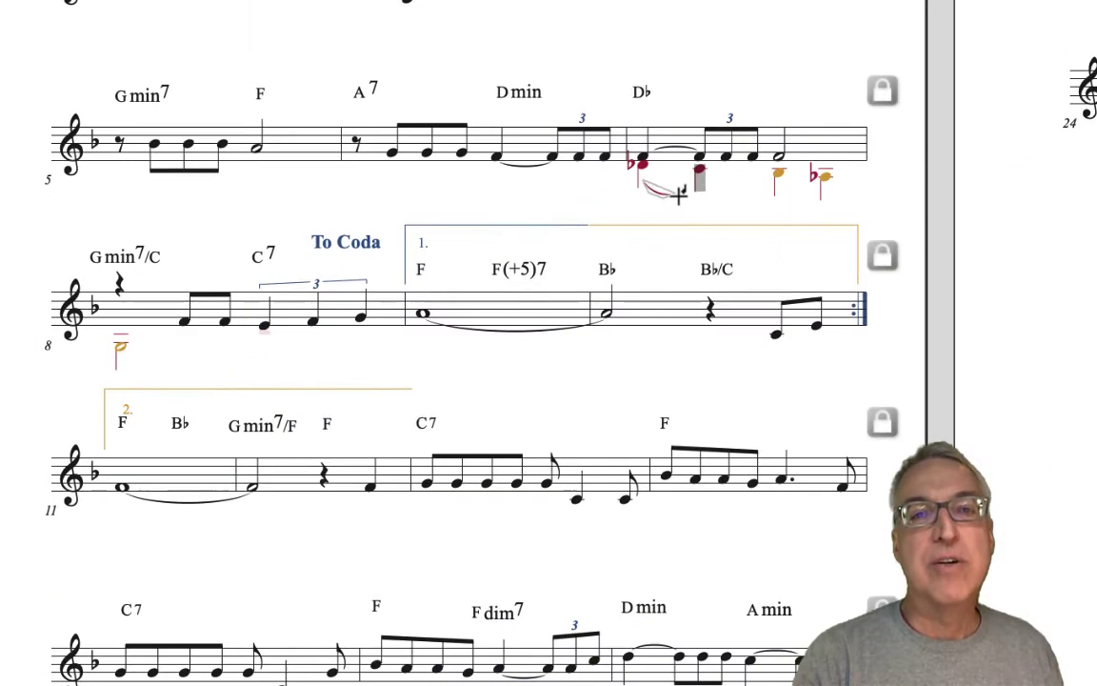
{"action": "left_click_drag", "start_coordinate": [463, 212], "coordinate": [544, 222]}
{"action": "left_click_drag", "start_coordinate": [779, 190], "coordinate": [821, 190]}
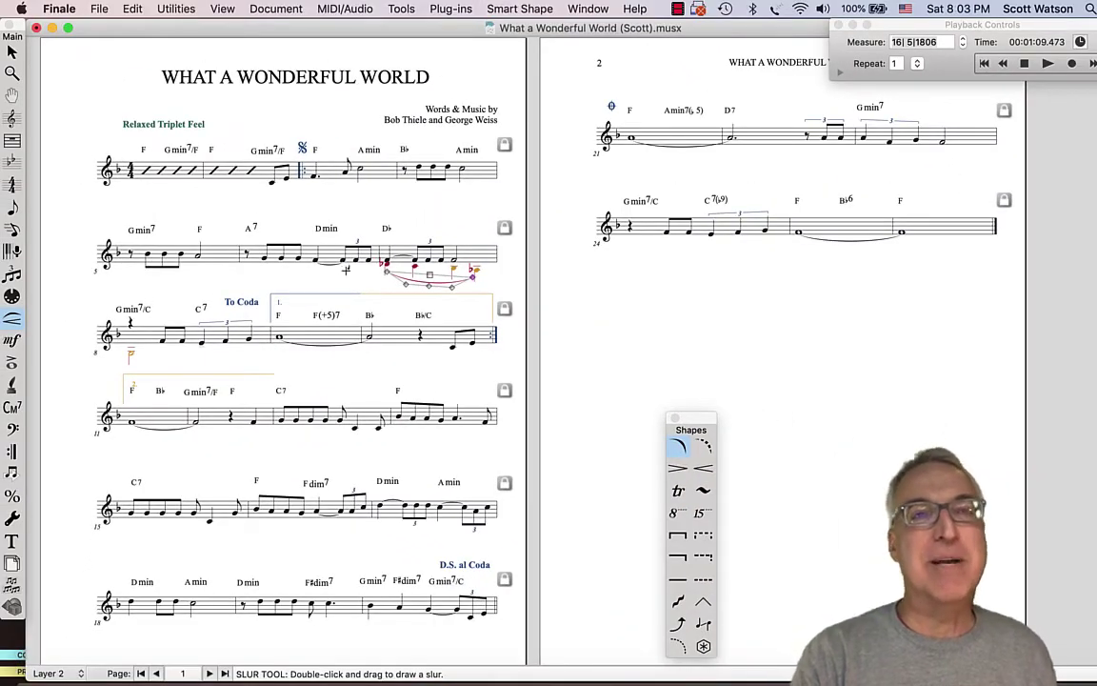
Step: With only the active layer shown, resize the countermelody notes in measures 7 and 8 to 75%, and restore the display of all layers
{"action": "left_click", "coordinate": [278, 11]}
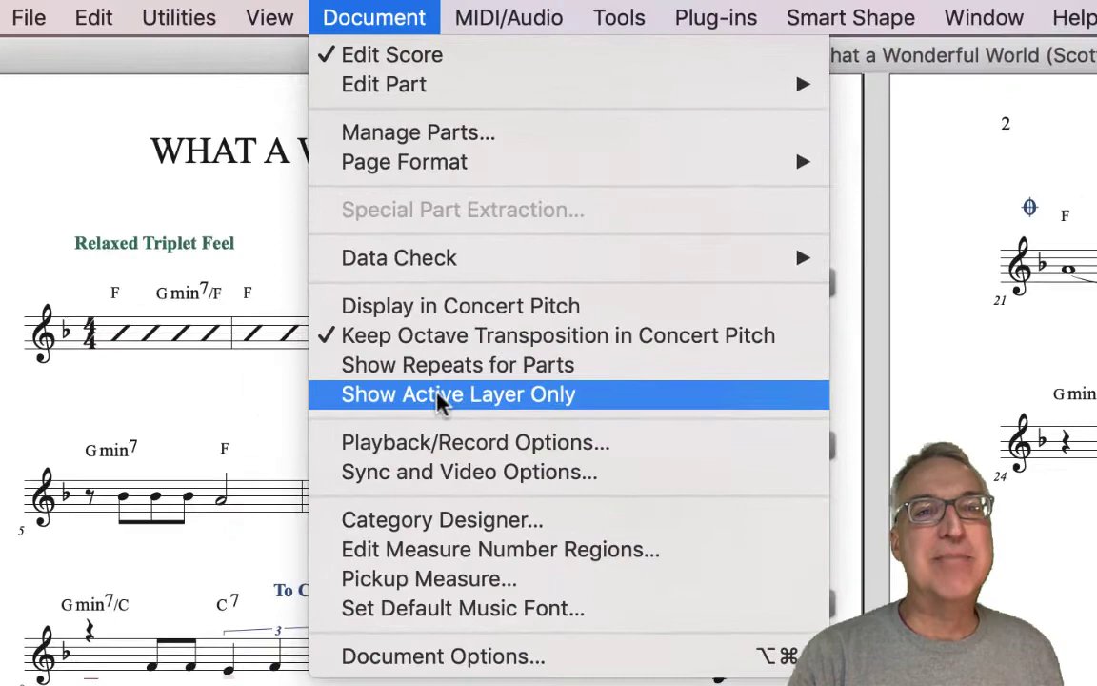
{"action": "left_click", "coordinate": [440, 394]}
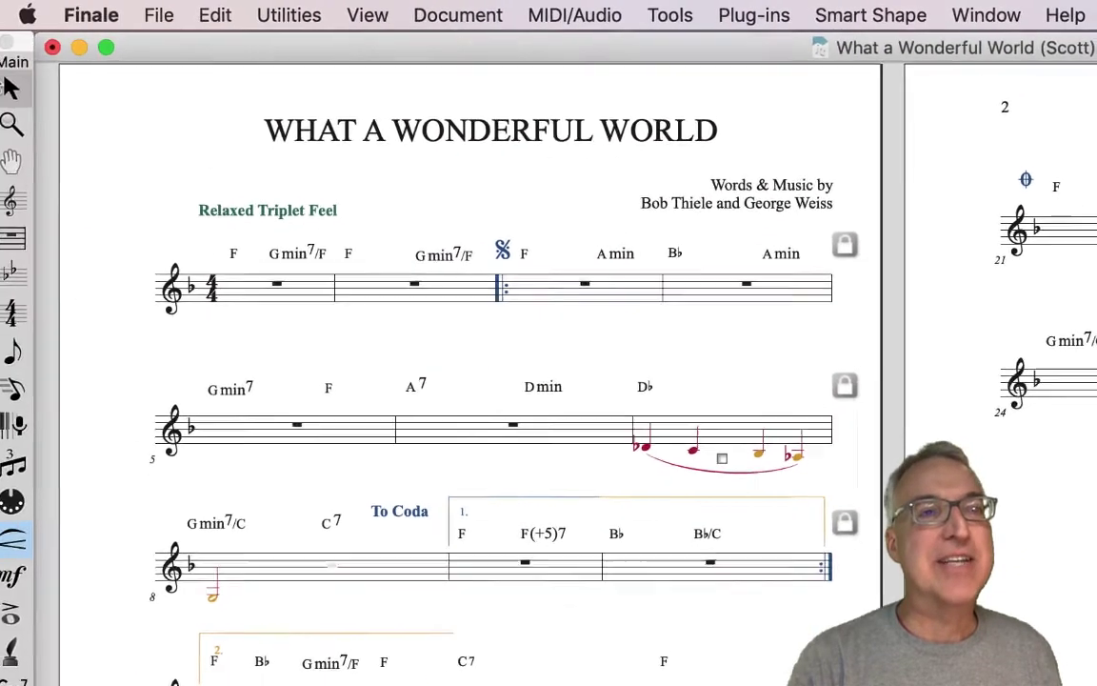
{"action": "left_click", "coordinate": [629, 502]}
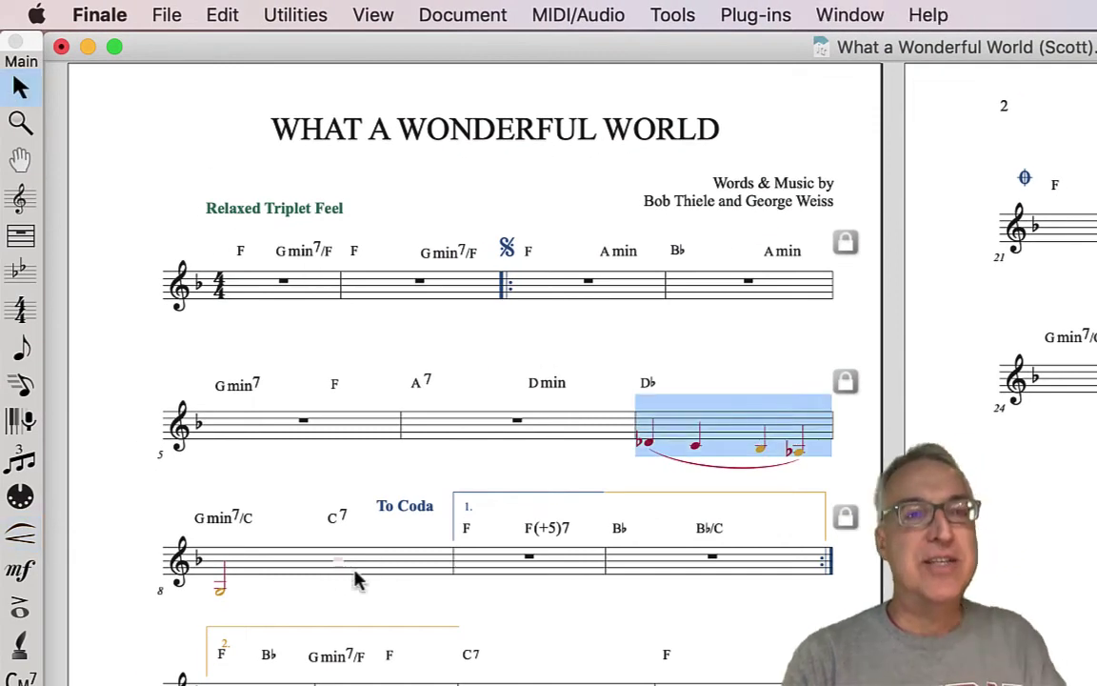
{"action": "left_click", "coordinate": [241, 570], "text": "shift"}
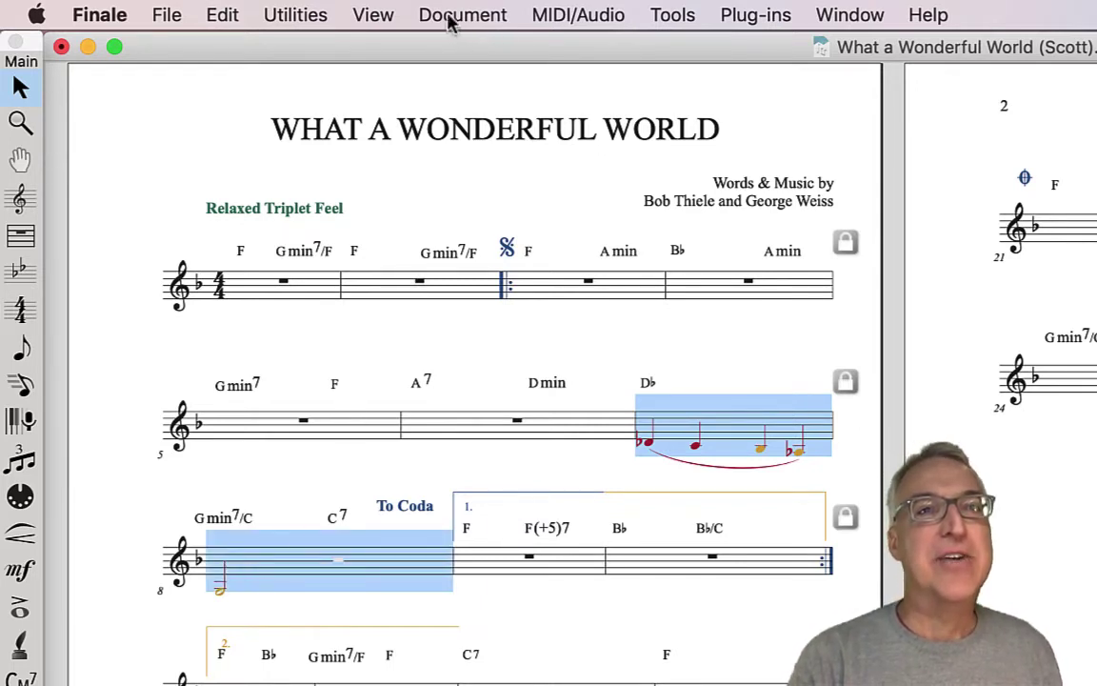
{"action": "left_click", "coordinate": [295, 14]}
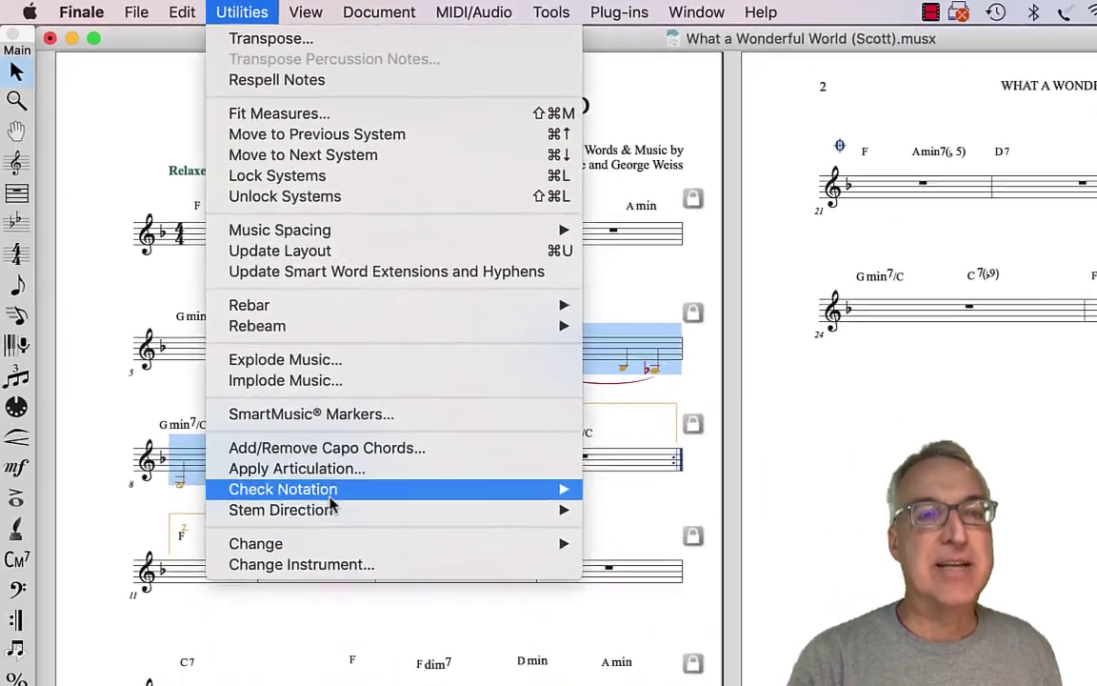
{"action": "mouse_move", "coordinate": [410, 661]}
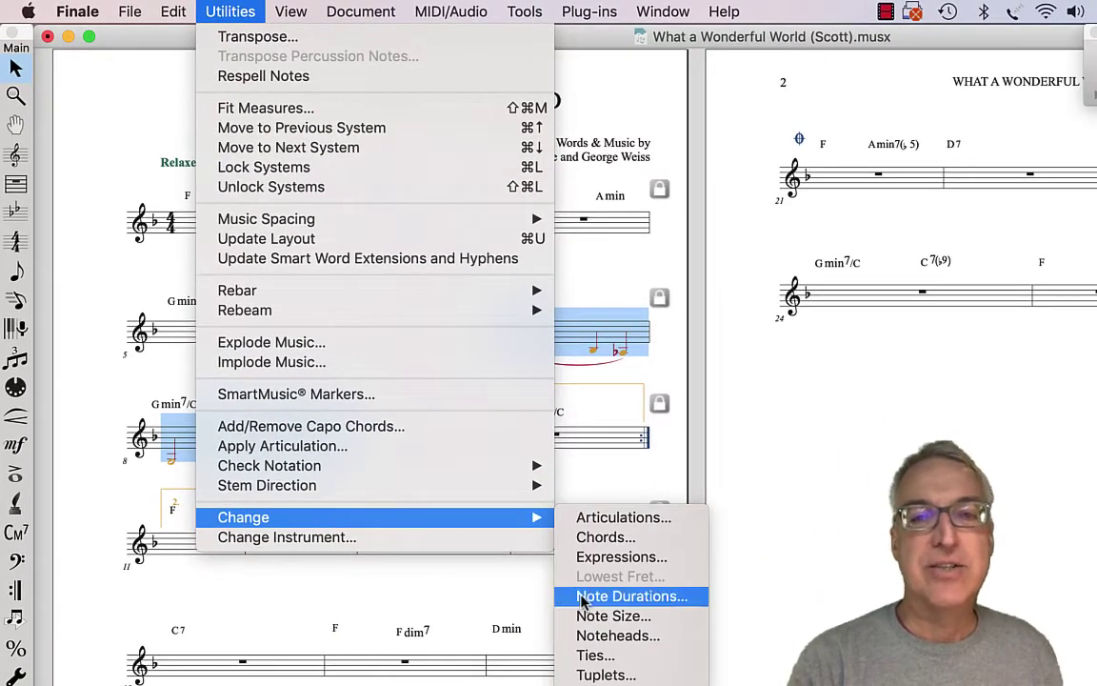
{"action": "left_click", "coordinate": [609, 616]}
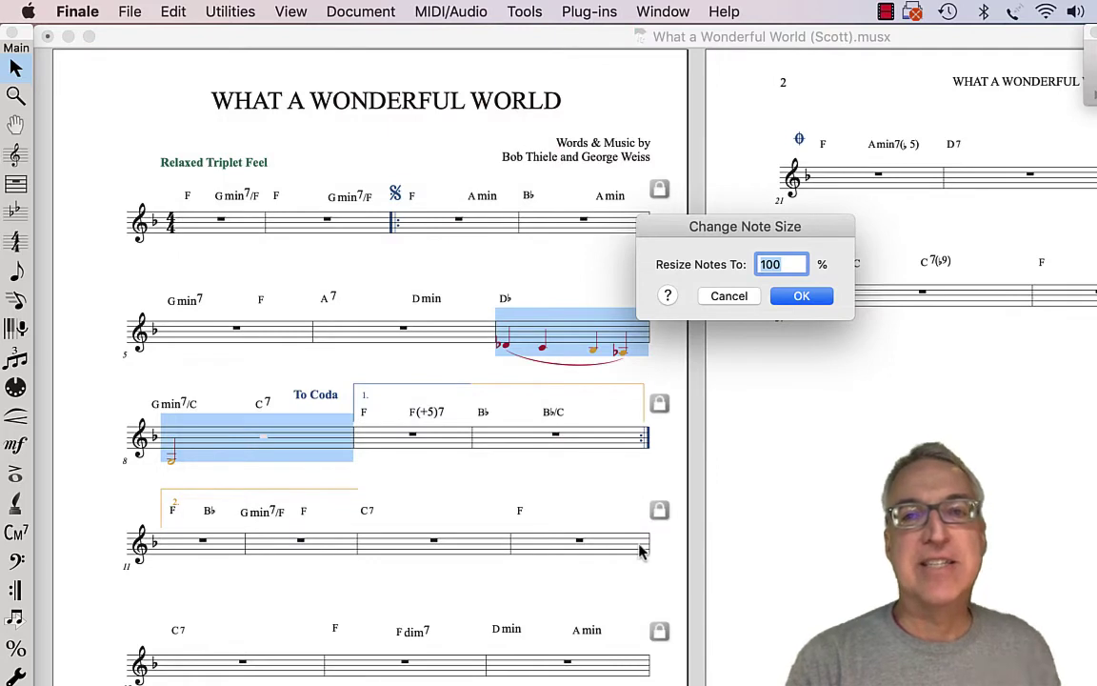
{"action": "type", "text": "7(♭"}
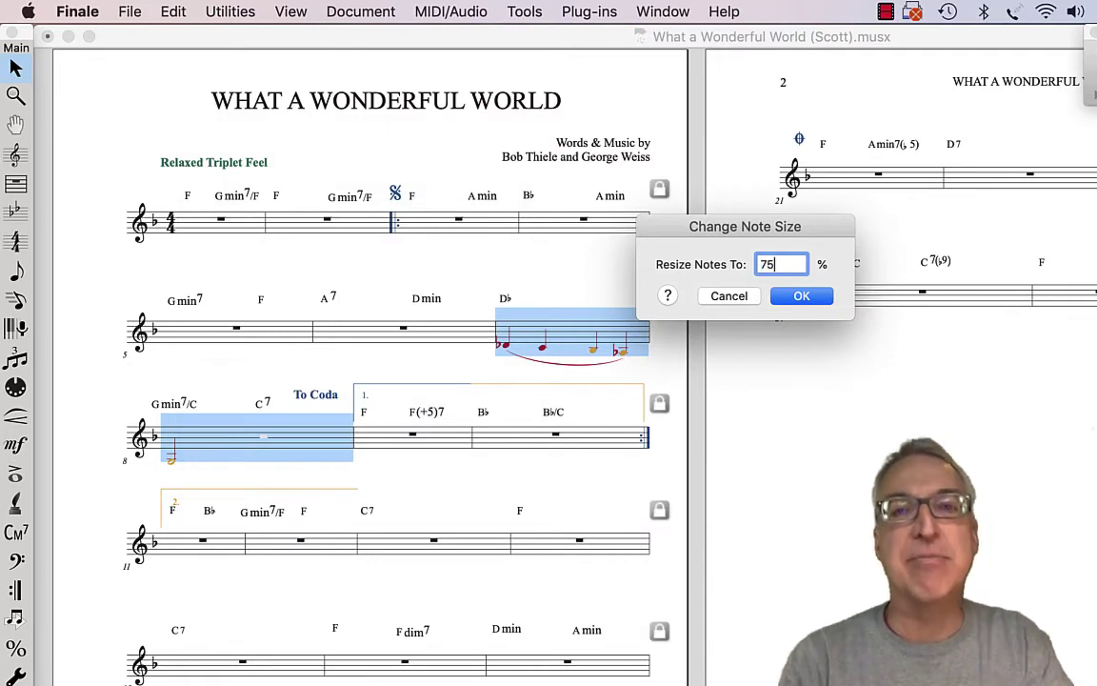
{"action": "type", "text": "5"}
{"action": "left_click", "coordinate": [801, 296]}
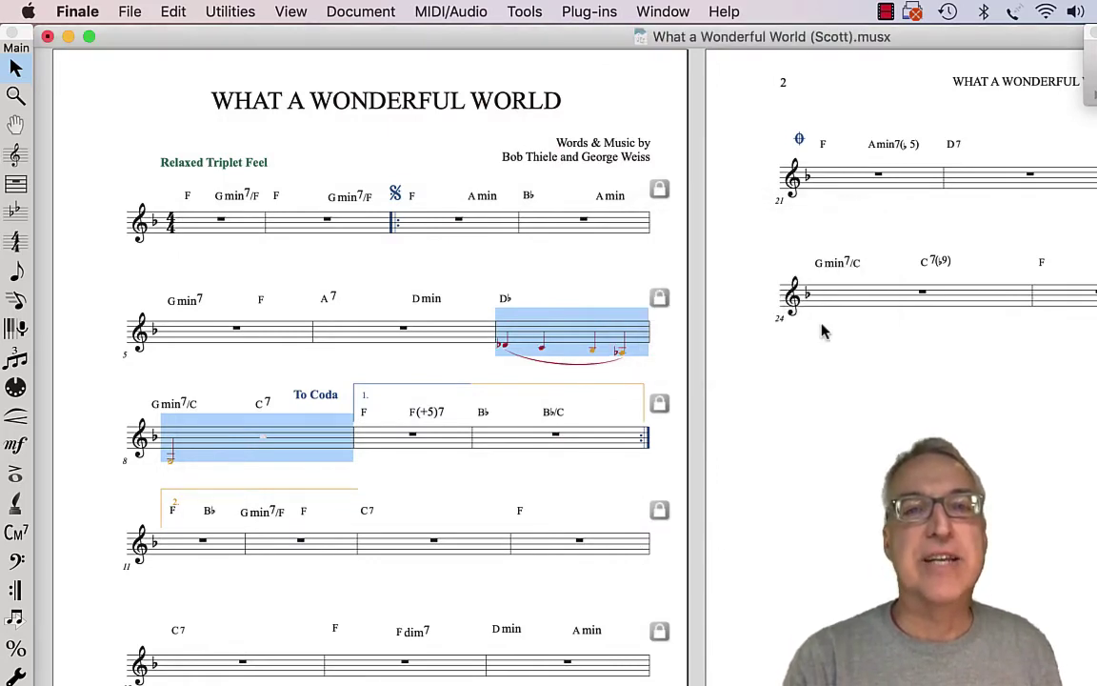
{"action": "left_click", "coordinate": [362, 13]}
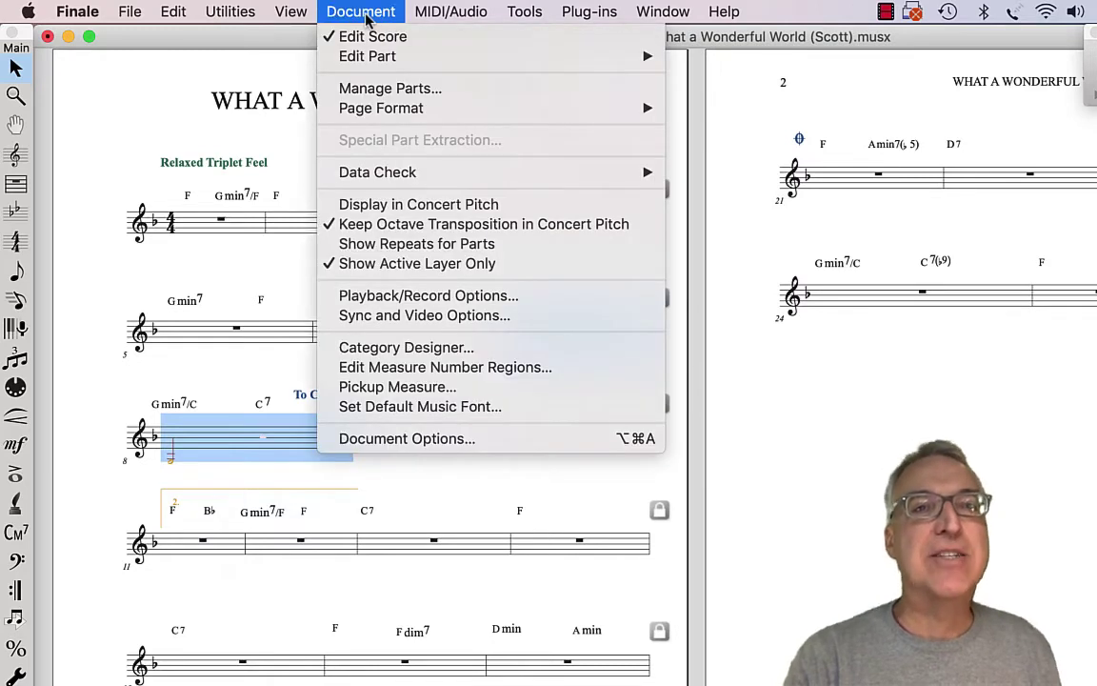
{"action": "left_click", "coordinate": [407, 264]}
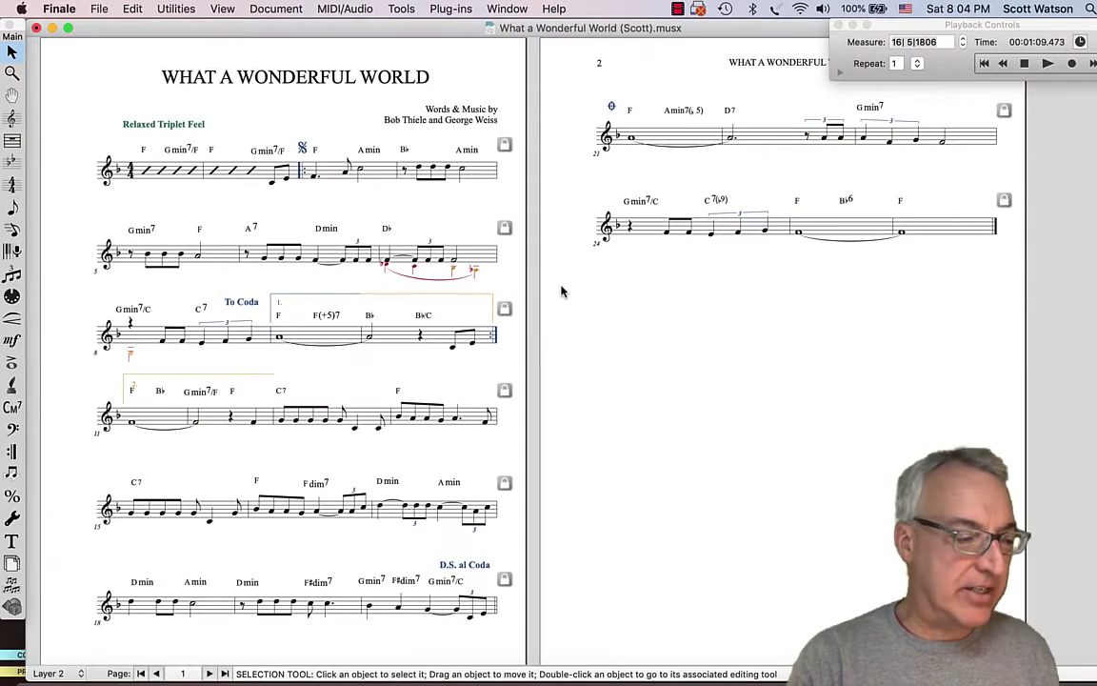
Step: In Layer 2 of measure 21, enter a half rest followed by a quarter-note triplet G, A, G below the melody
{"action": "left_click", "coordinate": [11, 229]}
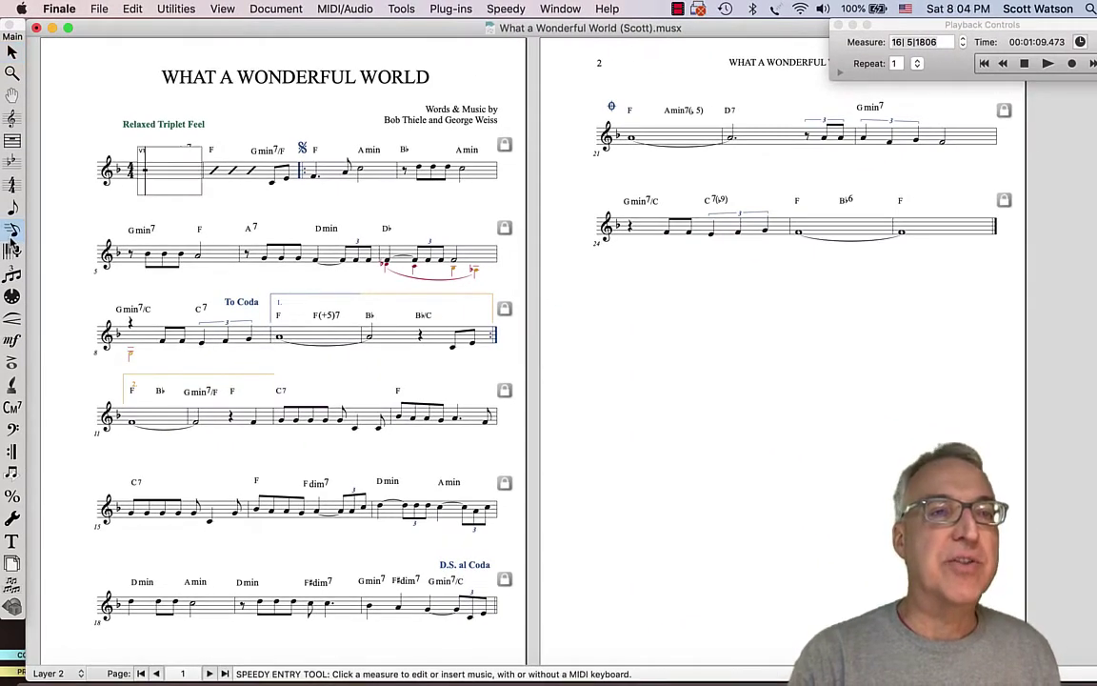
{"action": "left_click", "coordinate": [657, 140]}
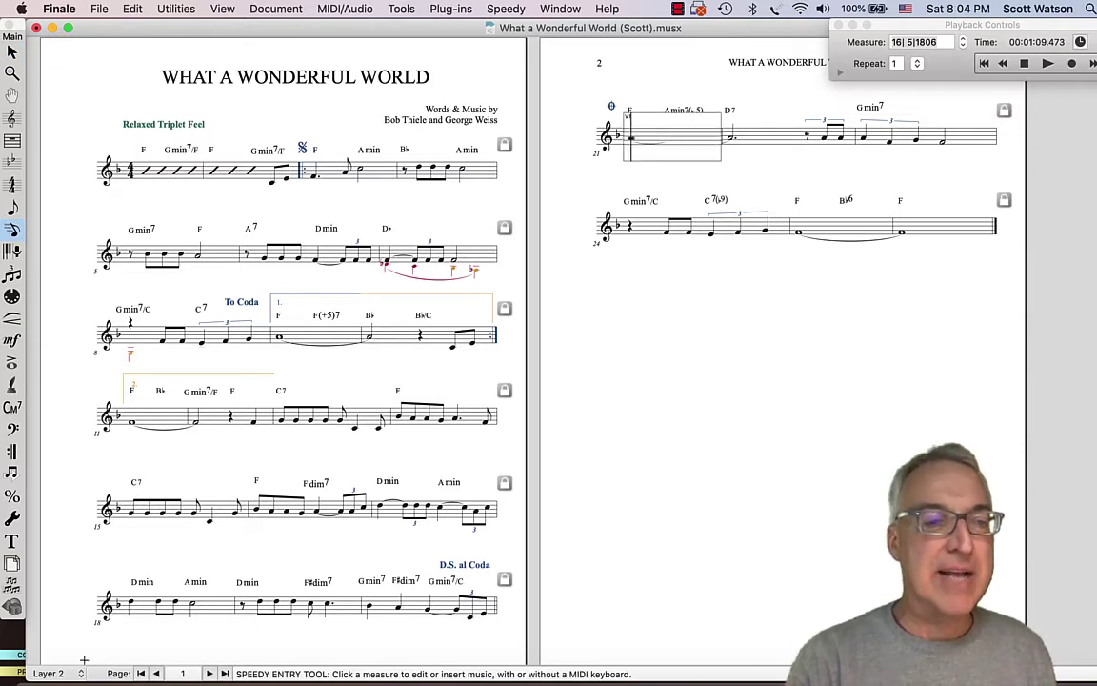
{"action": "left_click", "coordinate": [49, 673]}
{"action": "left_click", "coordinate": [53, 638]}
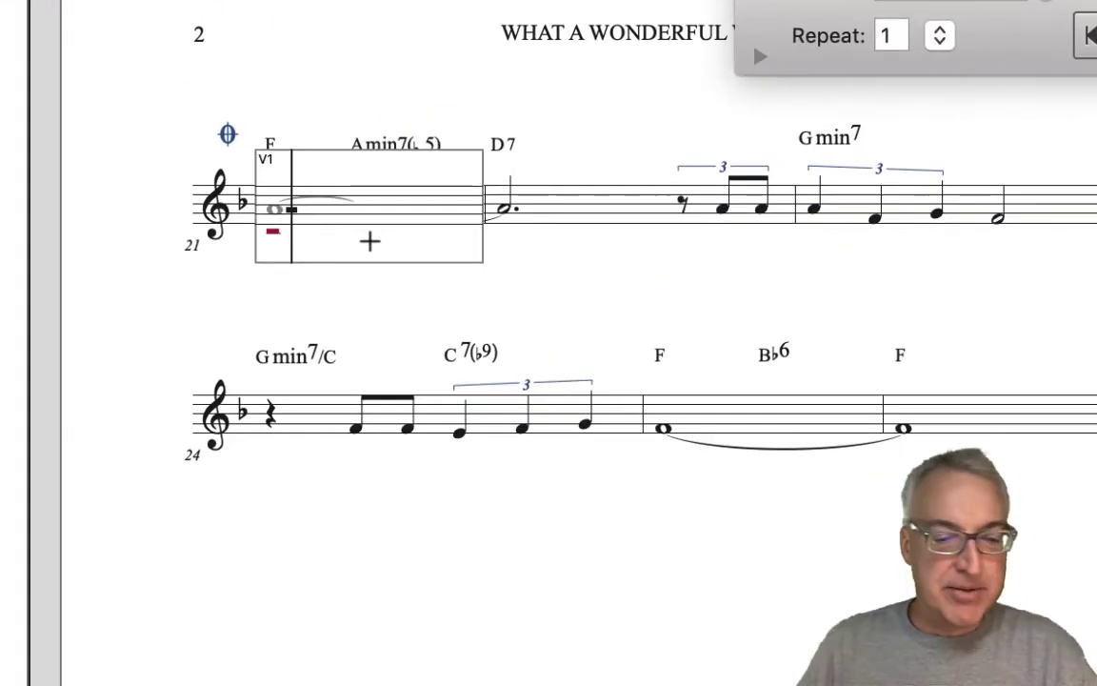
{"action": "key", "text": "ctrl+3"}
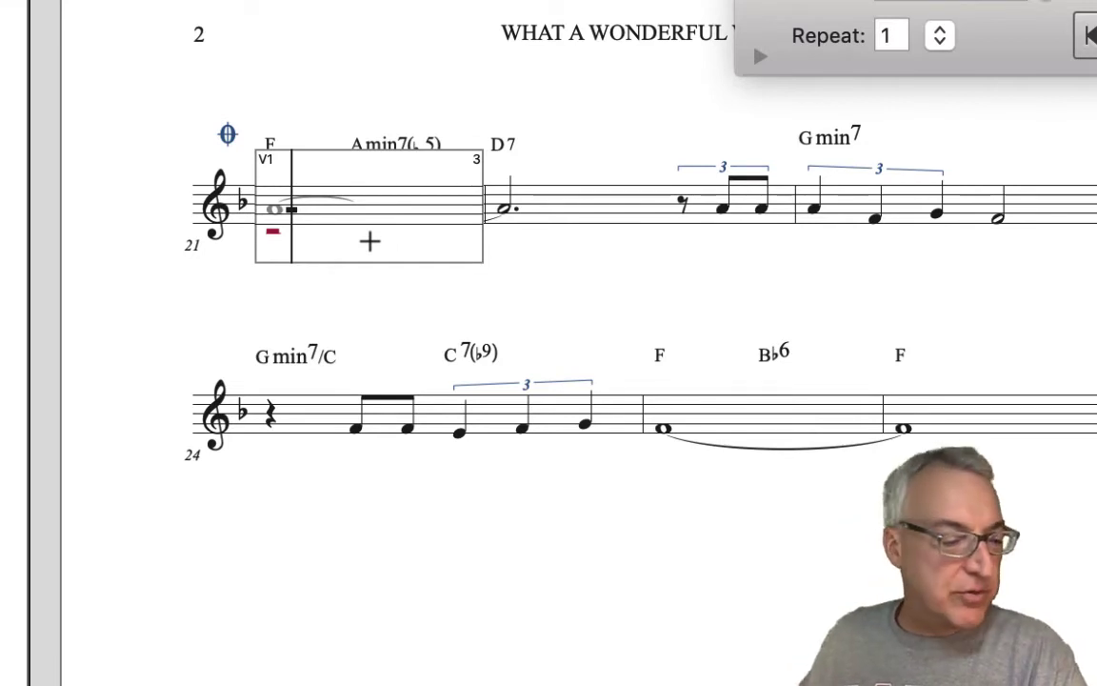
{"action": "key", "text": "5"}
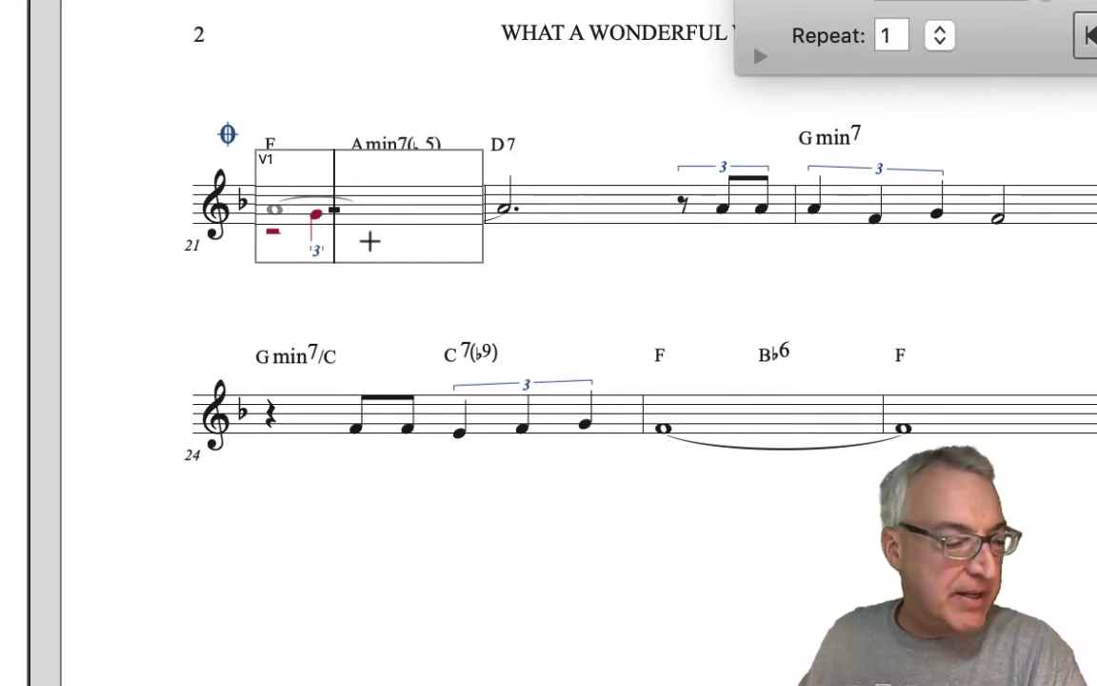
{"action": "key", "text": "5"}
{"action": "key", "text": "5"}
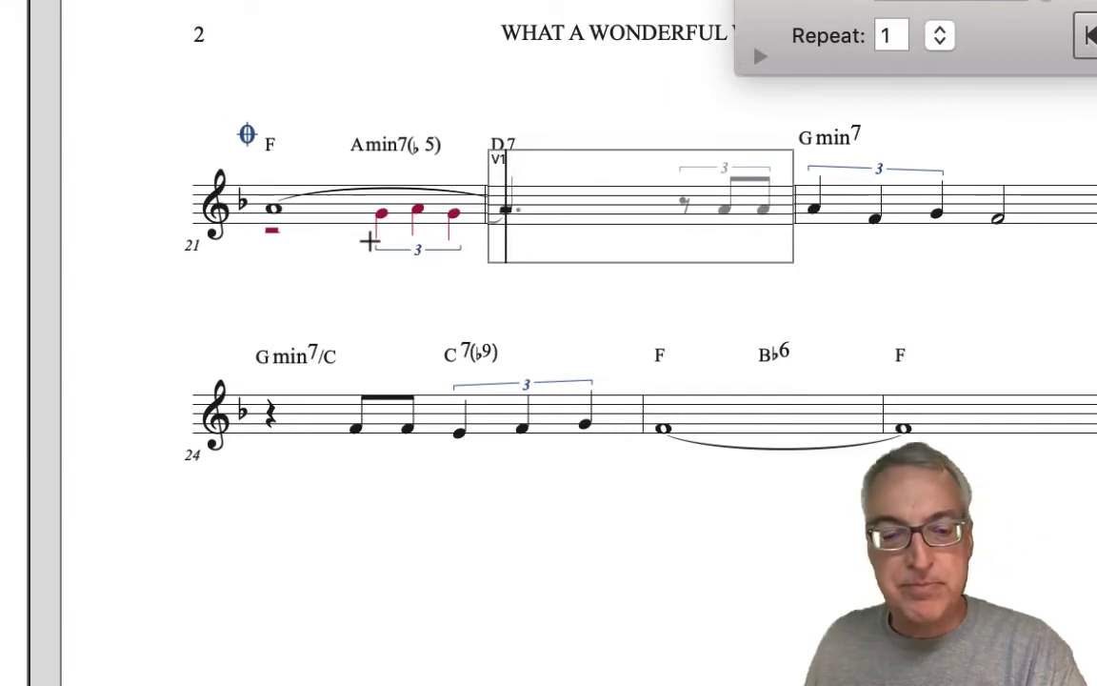
Step: Enter a dotted half note F# and a quarter rest in Layer 2 of measure 22, and hide the rest
{"action": "key", "text": "6"}
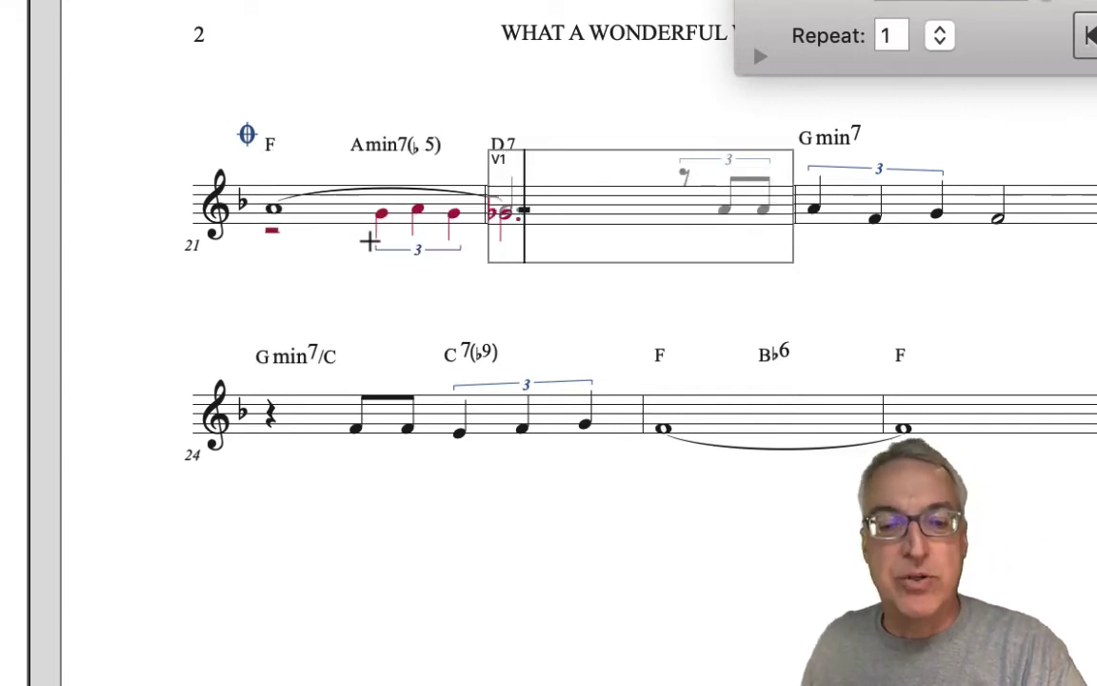
{"action": "key", "text": "9"}
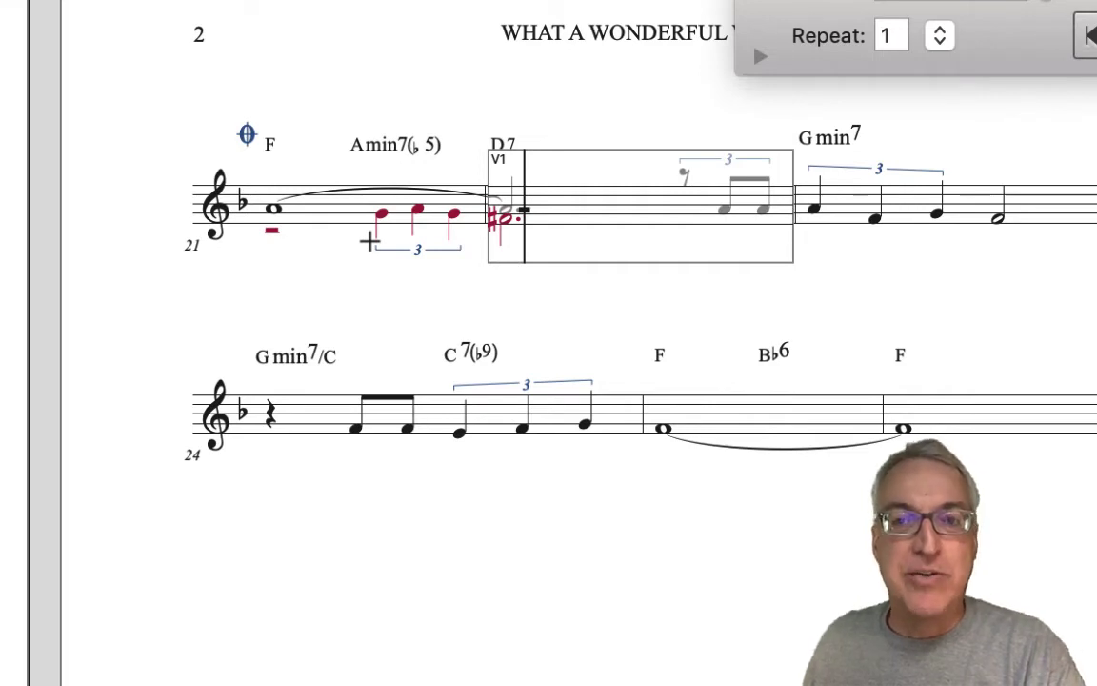
{"action": "key", "text": "5"}
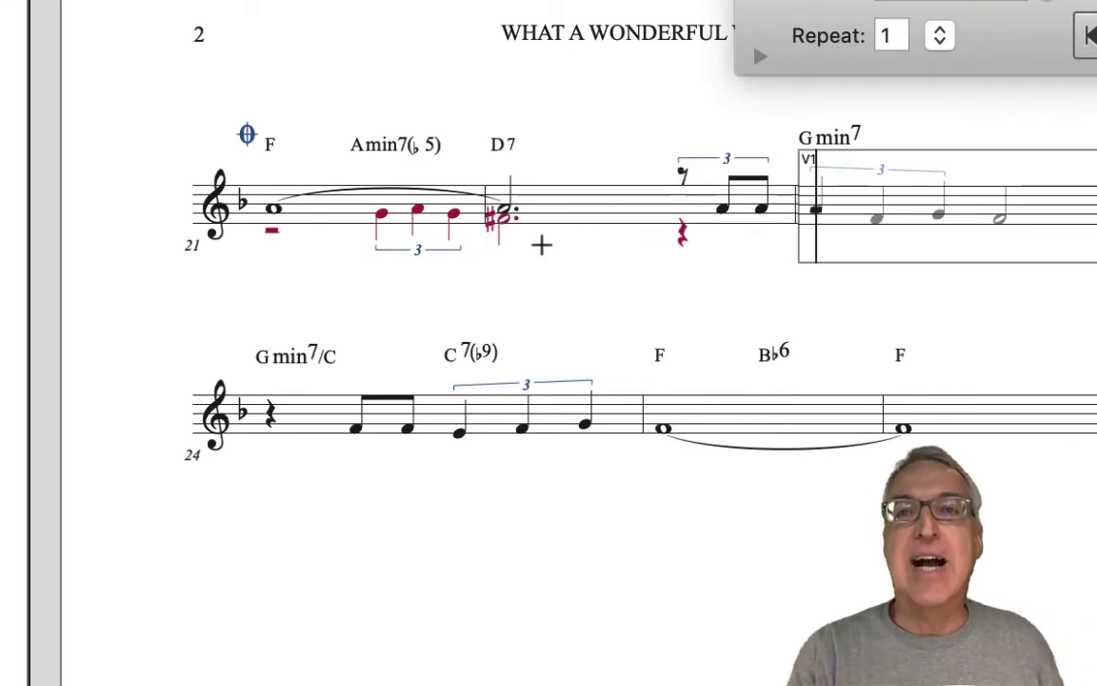
{"action": "left_click", "coordinate": [688, 206]}
{"action": "key", "text": "h"}
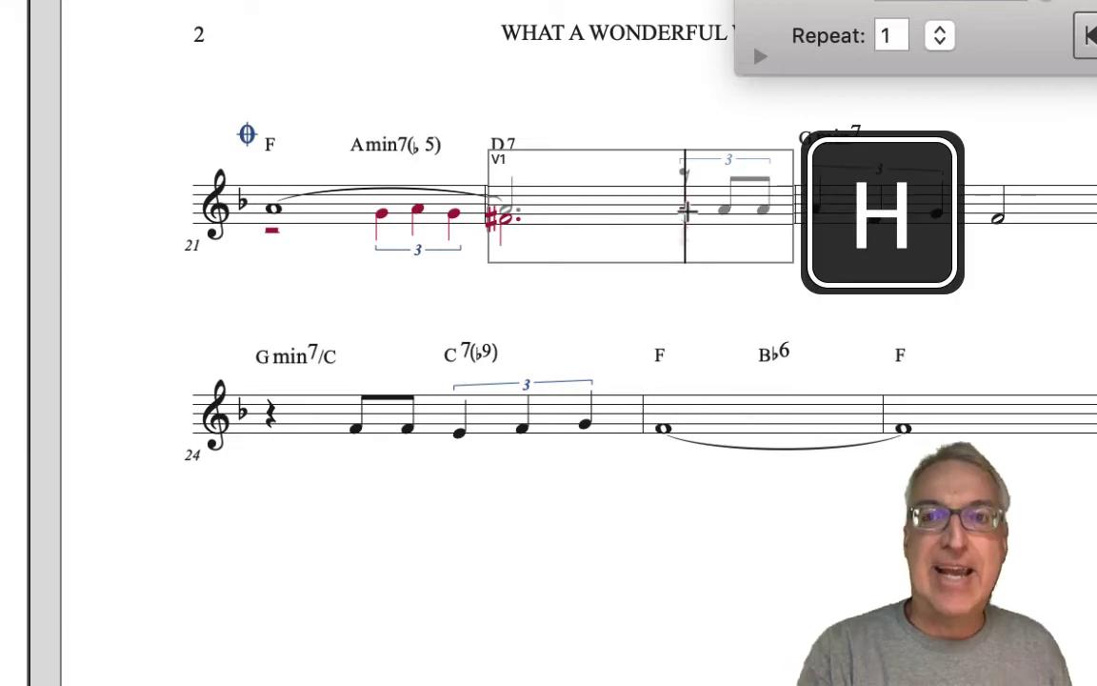
Step: With only the active layer shown, resize the notes in measures 21 and 22 to 75%, and restore the display of all layers
{"action": "left_click", "coordinate": [275, 9]}
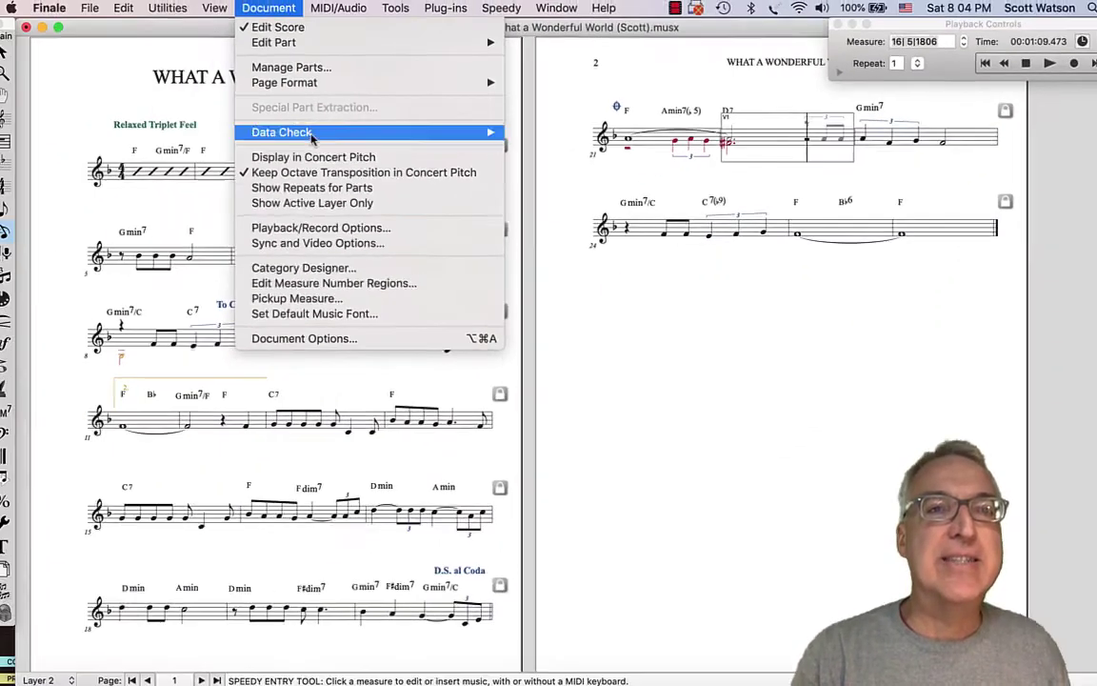
{"action": "left_click", "coordinate": [318, 202]}
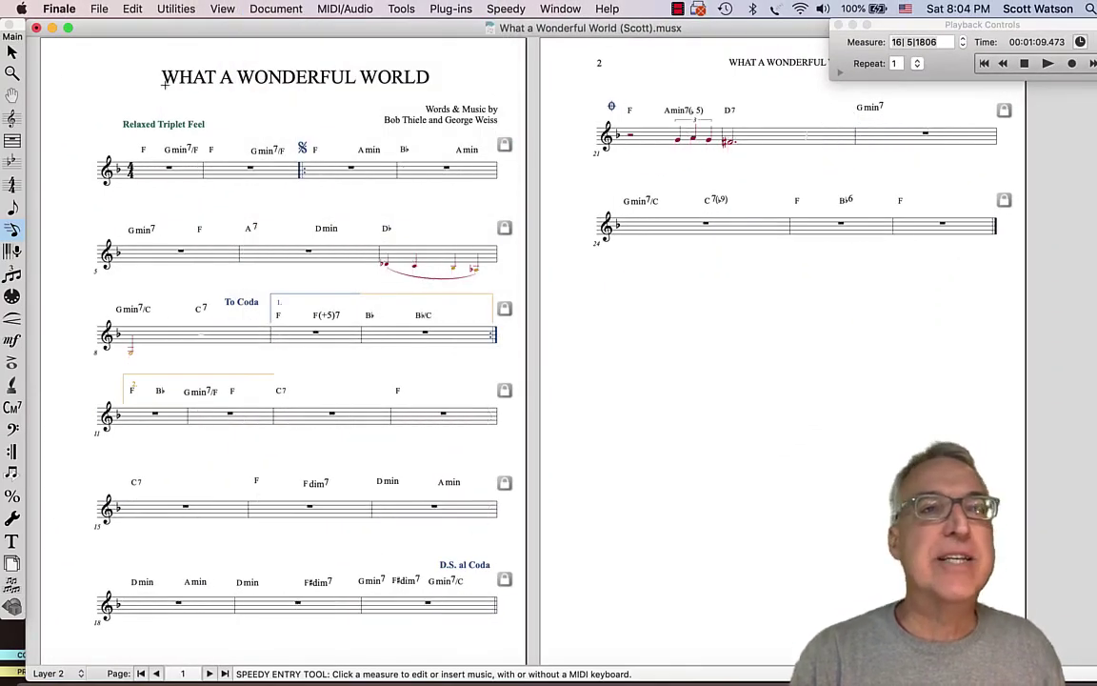
{"action": "left_click", "coordinate": [11, 51]}
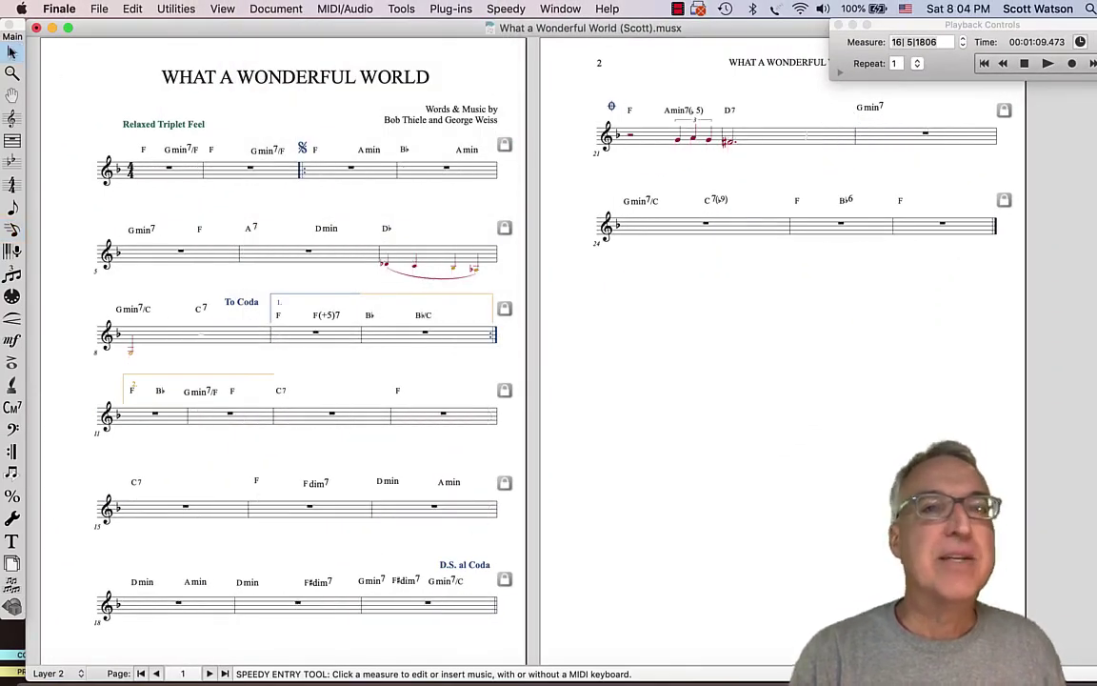
{"action": "left_click_drag", "start_coordinate": [624, 136], "coordinate": [768, 139]}
{"action": "left_click", "coordinate": [179, 9]}
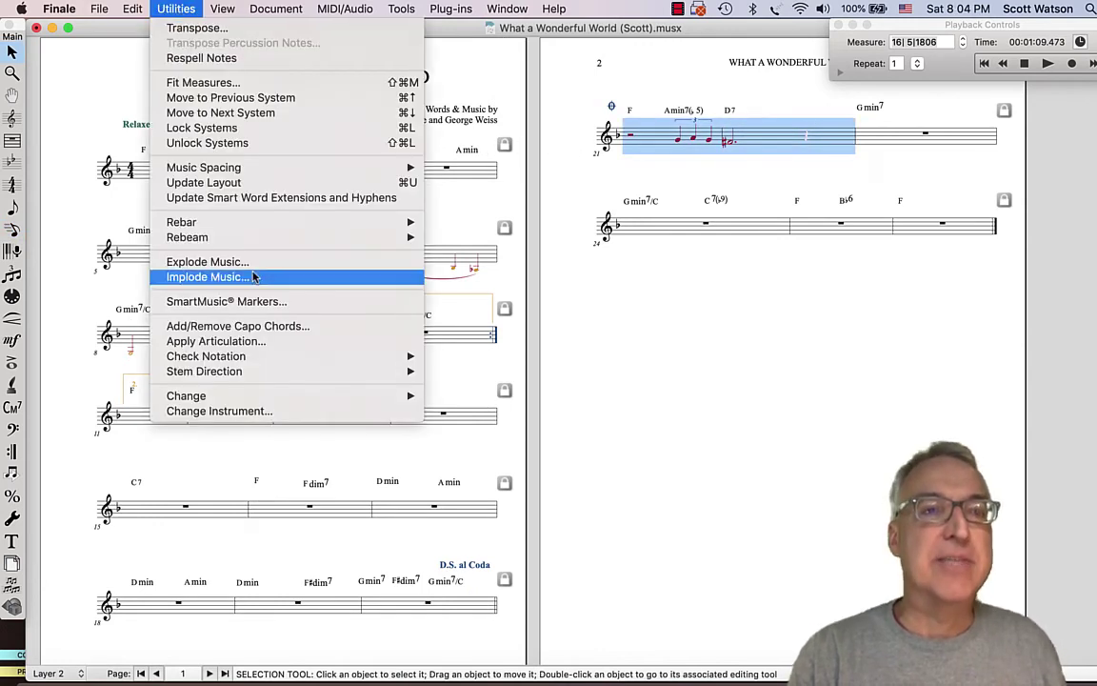
{"action": "mouse_move", "coordinate": [245, 395]}
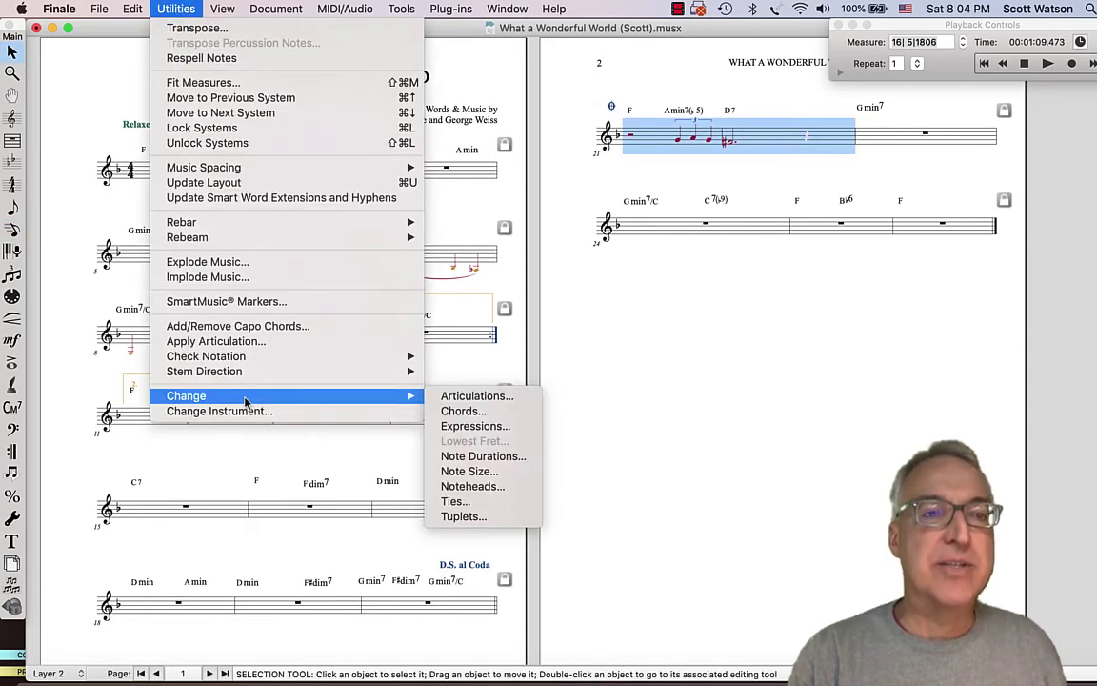
{"action": "left_click", "coordinate": [467, 471]}
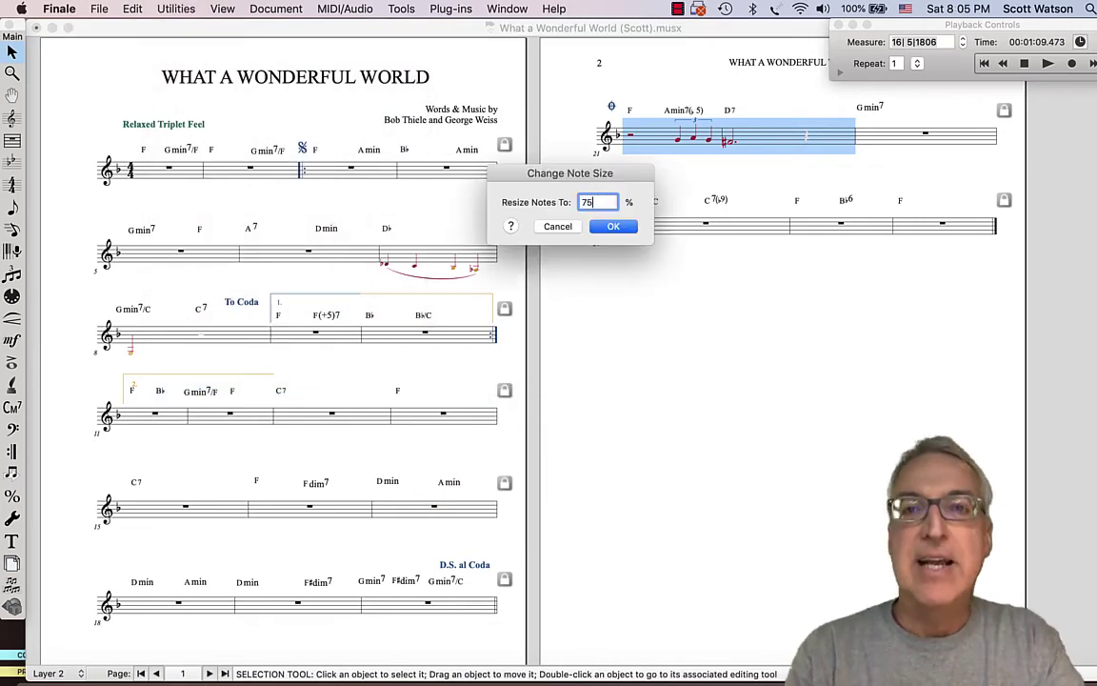
{"action": "left_click", "coordinate": [630, 227]}
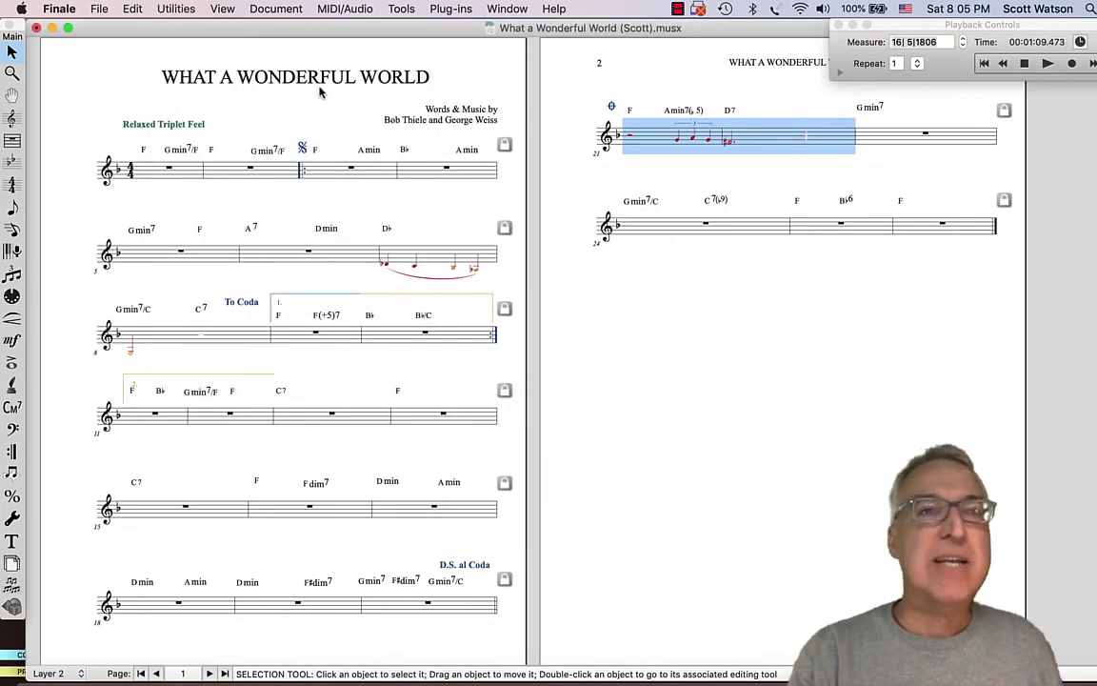
{"action": "left_click", "coordinate": [276, 10]}
{"action": "left_click", "coordinate": [321, 203]}
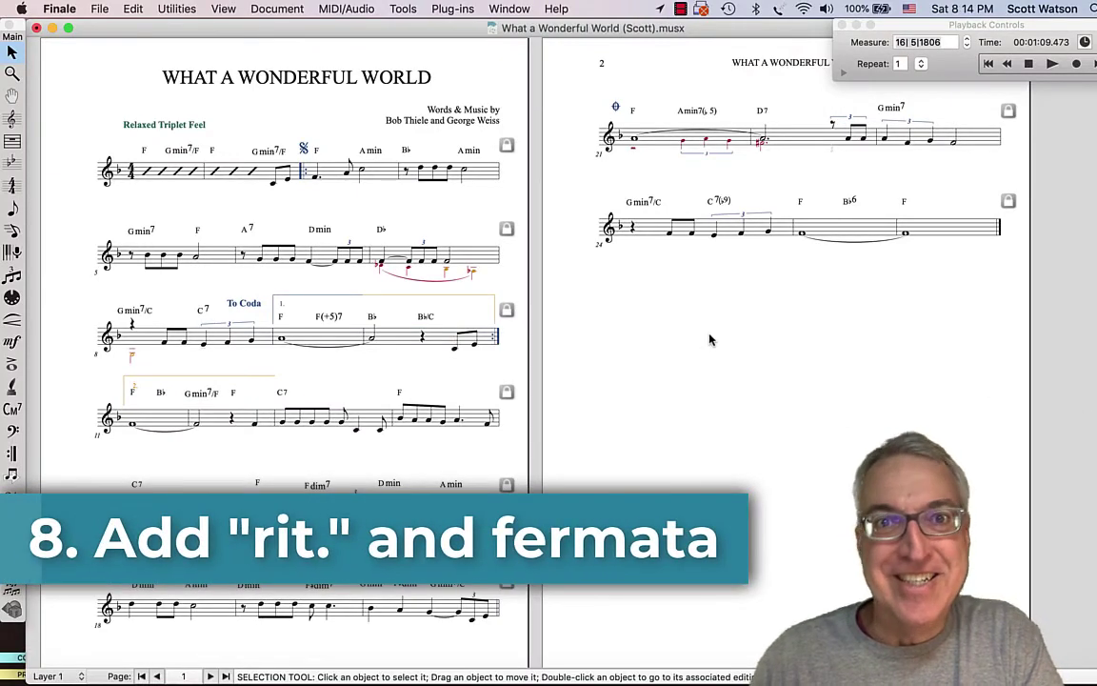
Step: In Layer 1, attach the tempo alteration "rit." to the whole note F in measure 25 and place it below the staff
{"action": "left_click", "coordinate": [57, 675]}
{"action": "left_click", "coordinate": [43, 617]}
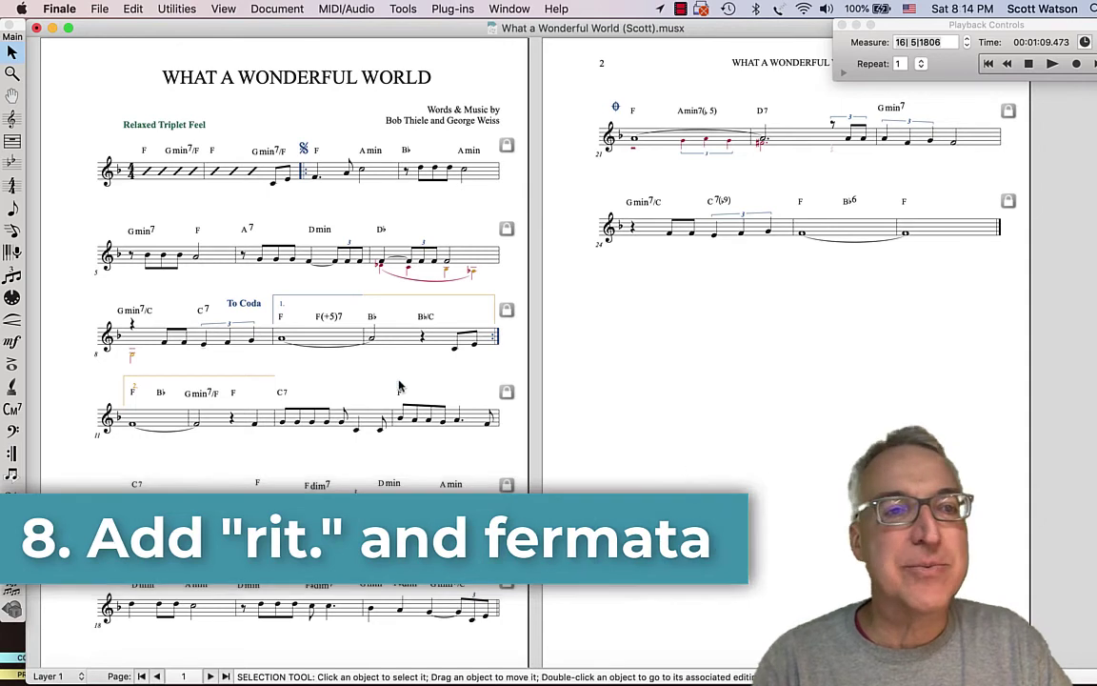
{"action": "left_click", "coordinate": [11, 341]}
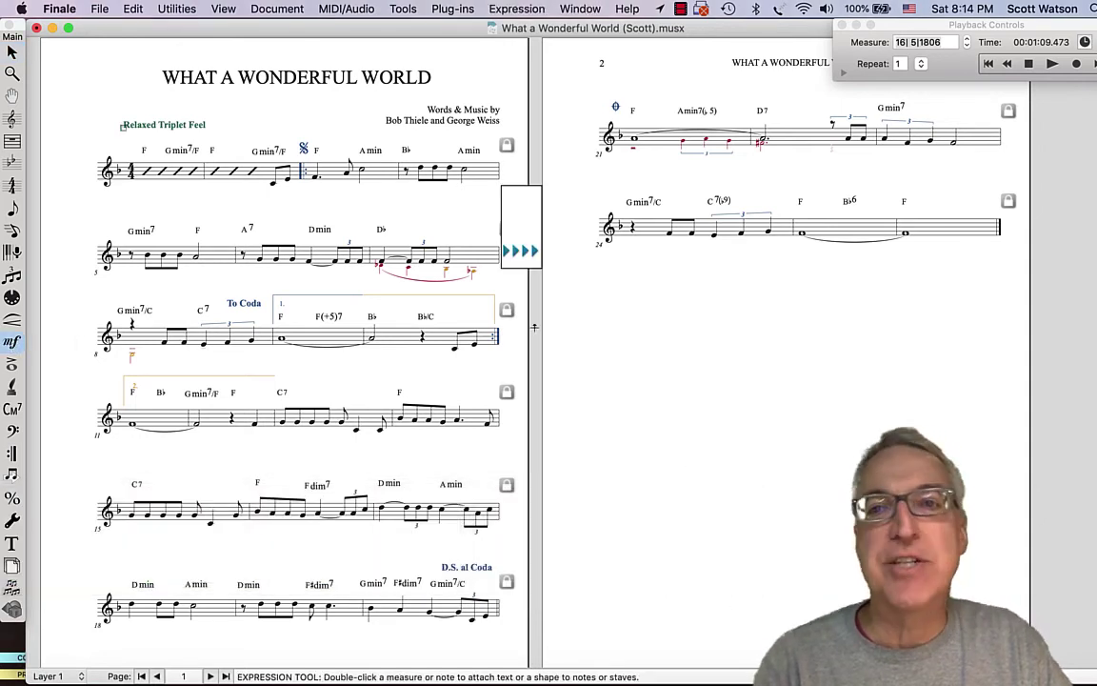
{"action": "double_click", "coordinate": [802, 232]}
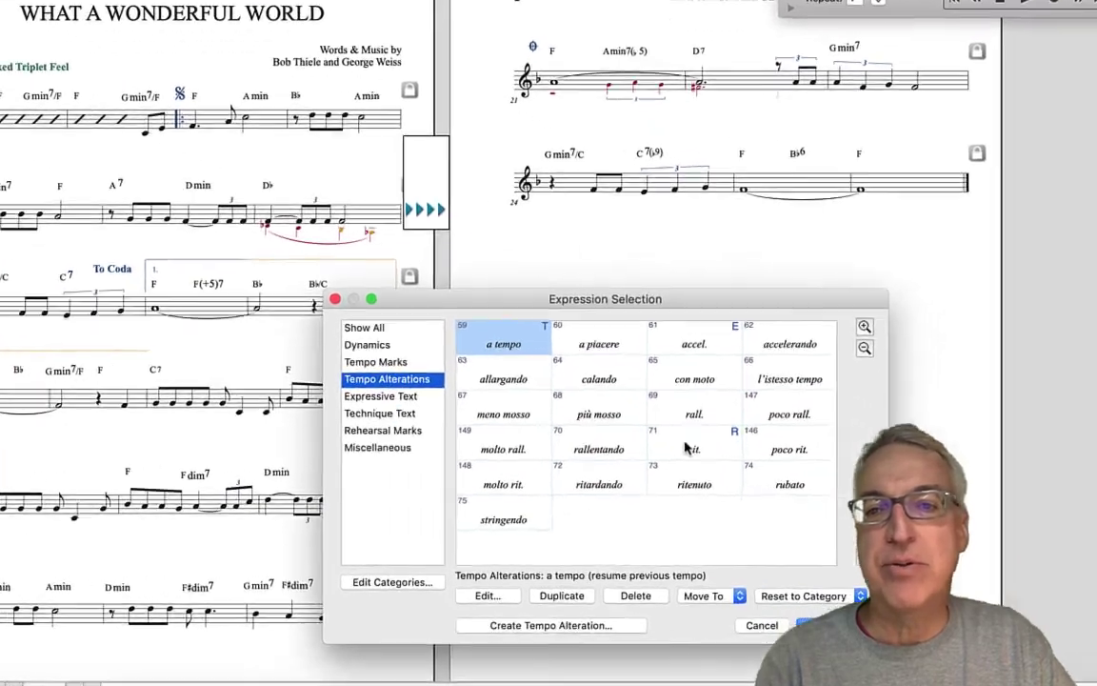
{"action": "left_click", "coordinate": [736, 458]}
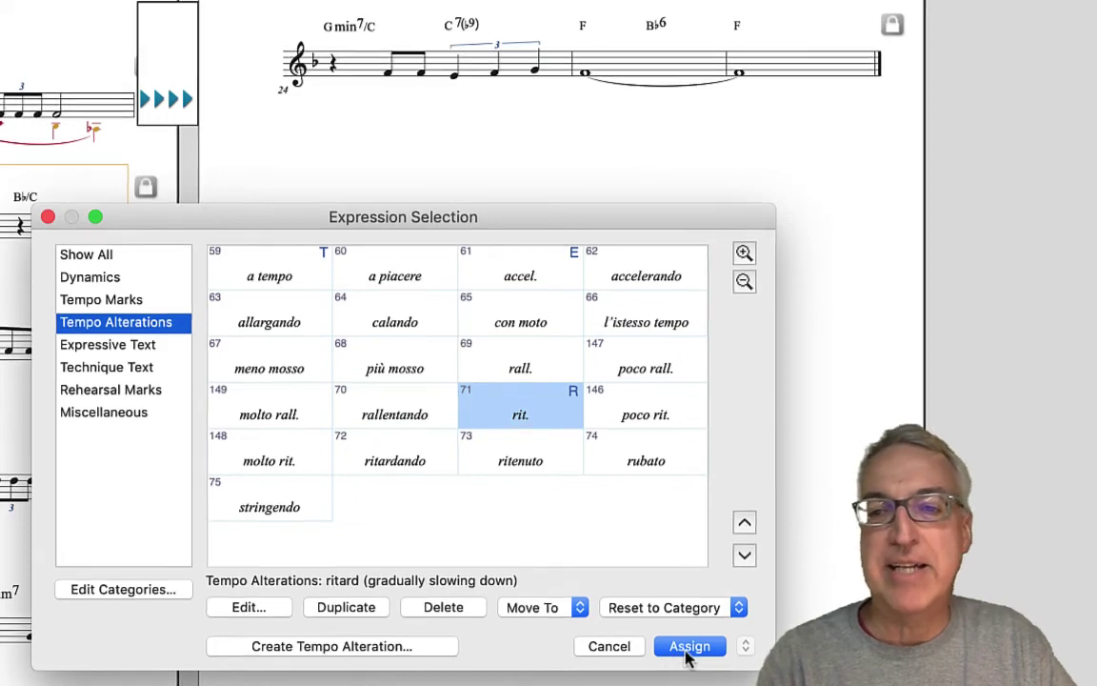
{"action": "left_click", "coordinate": [689, 644]}
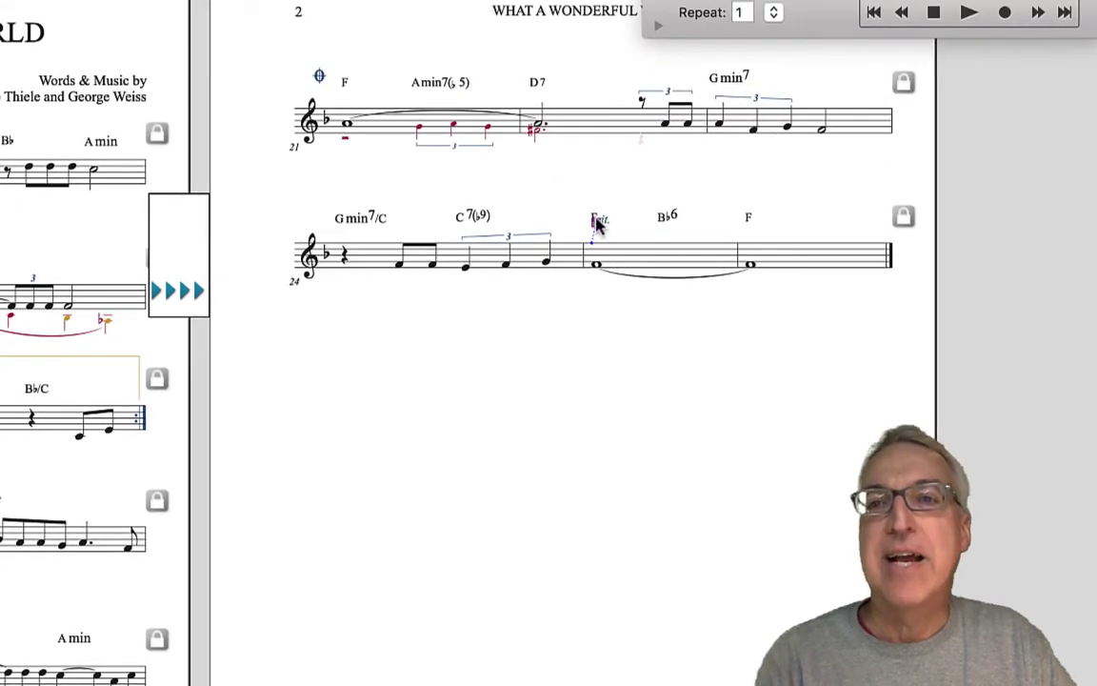
{"action": "left_click_drag", "start_coordinate": [598, 221], "coordinate": [598, 287]}
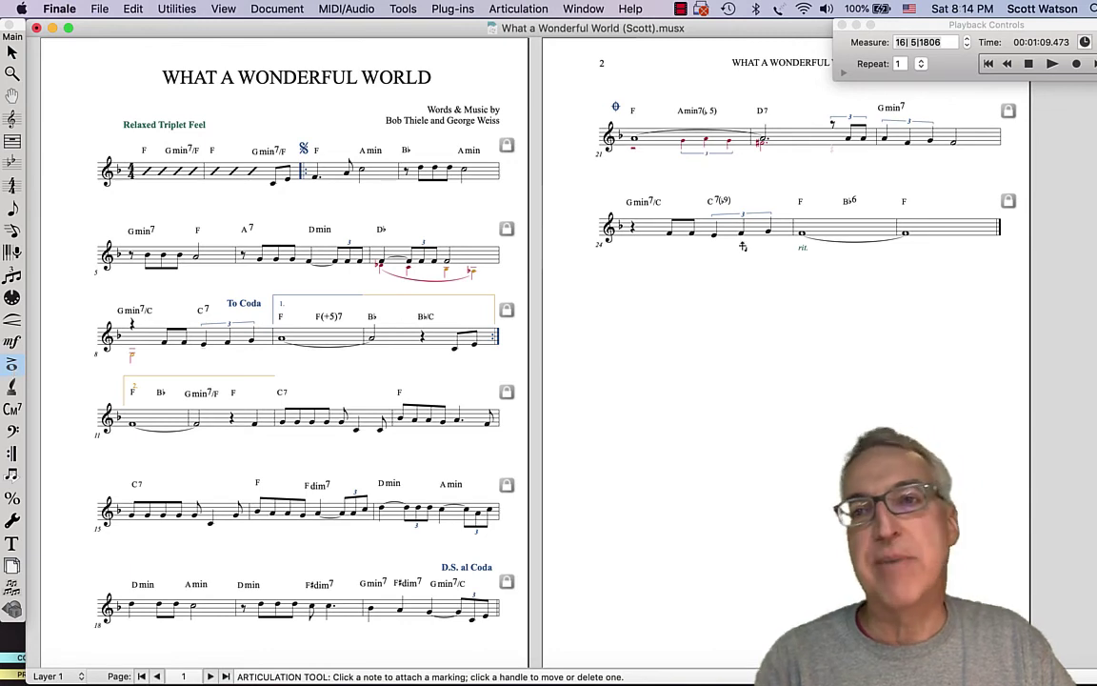
Step: Add a fermata above the final whole note F in measure 26 and select the marking
{"action": "left_click", "coordinate": [904, 210]}
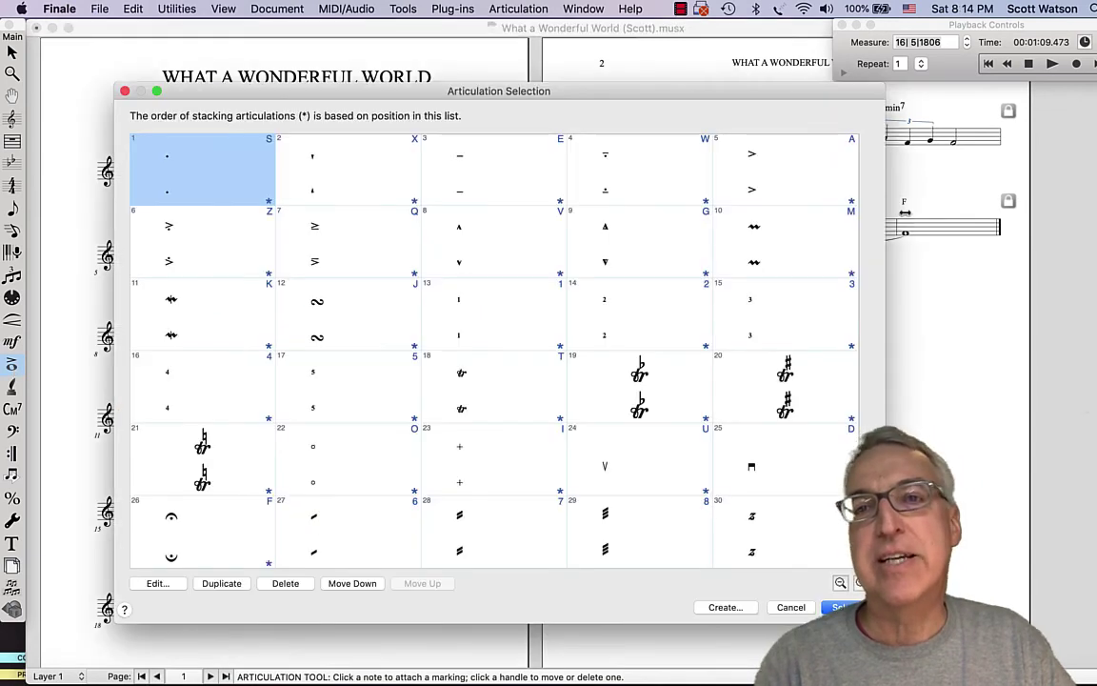
{"action": "left_click", "coordinate": [176, 530]}
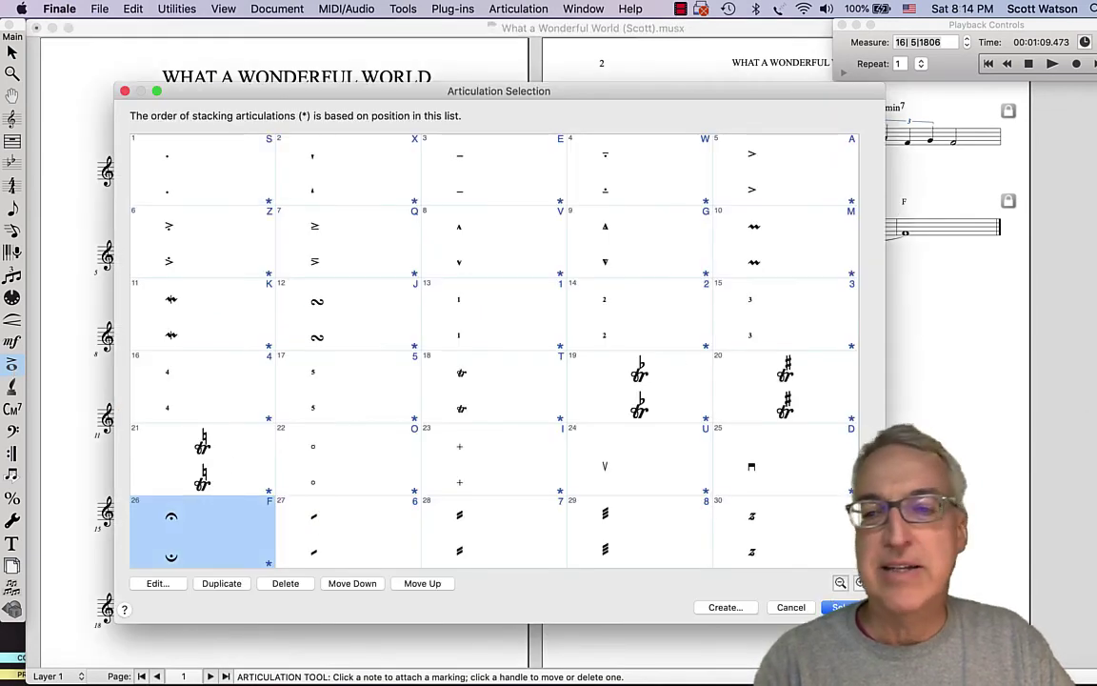
{"action": "left_click", "coordinate": [843, 607]}
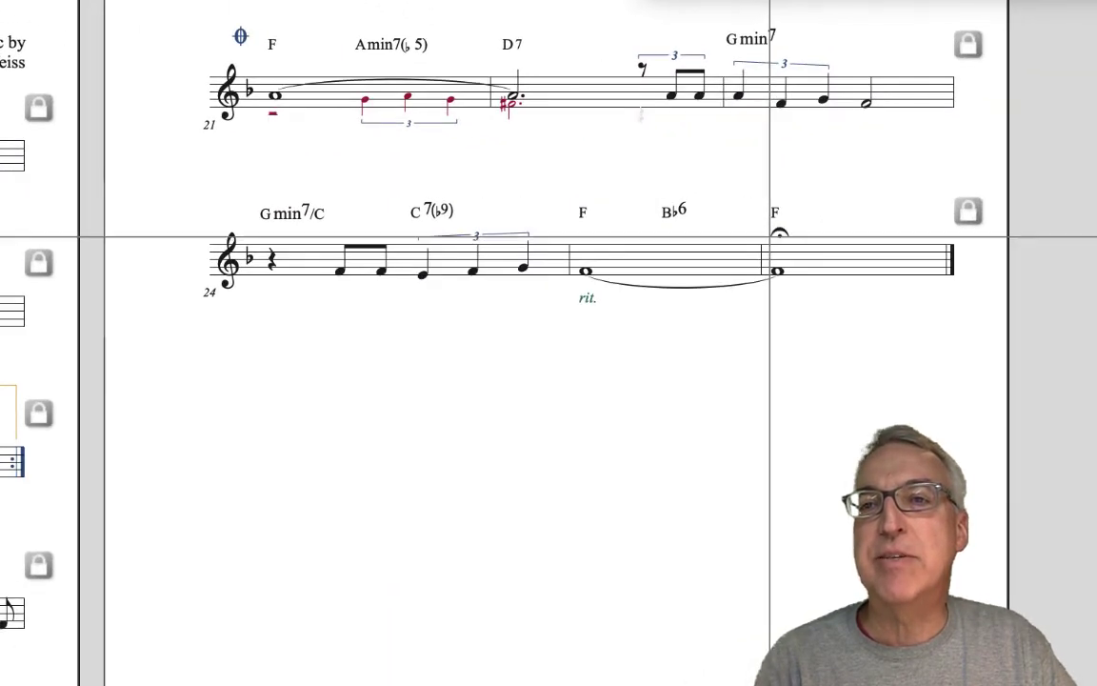
{"action": "left_click", "coordinate": [773, 230]}
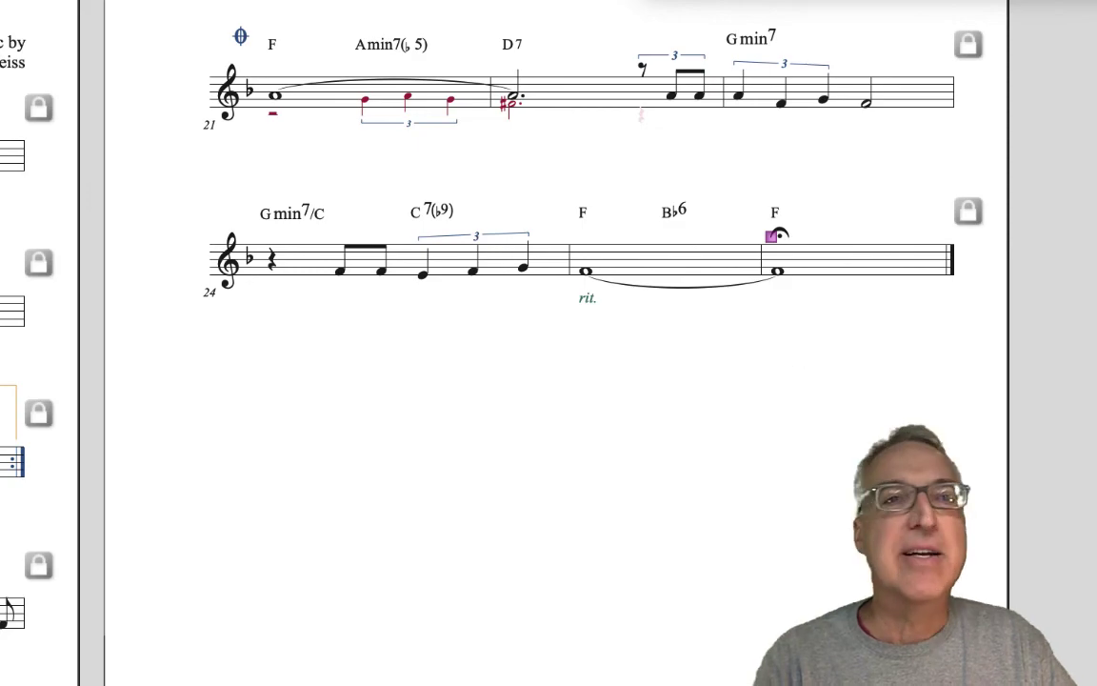